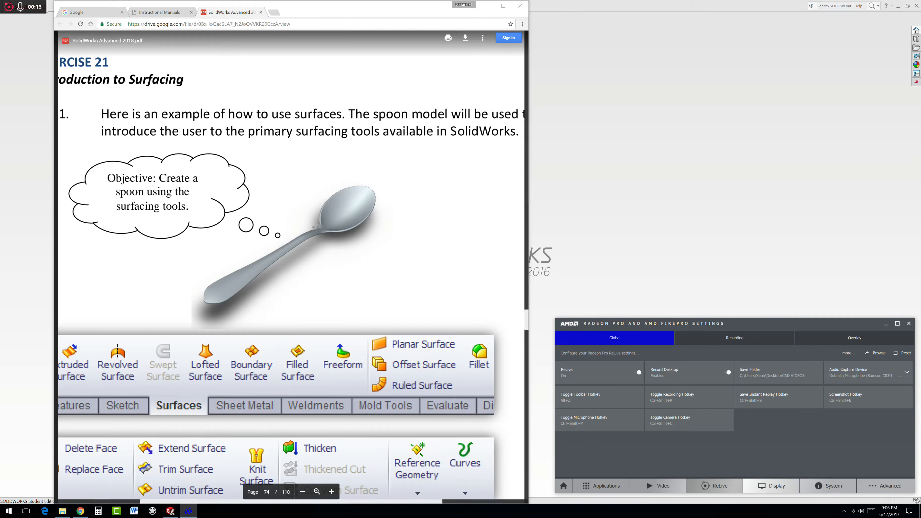
# - Switch to SOLIDWORKS and create a new part document
pyautogui.moveTo(640, 326); pyautogui.dragTo(638, 305)
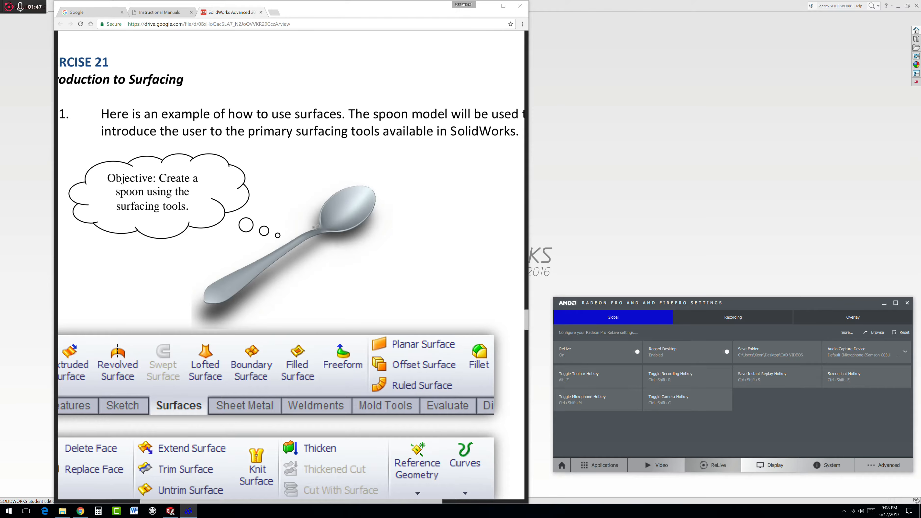
pyautogui.click(540, 196)
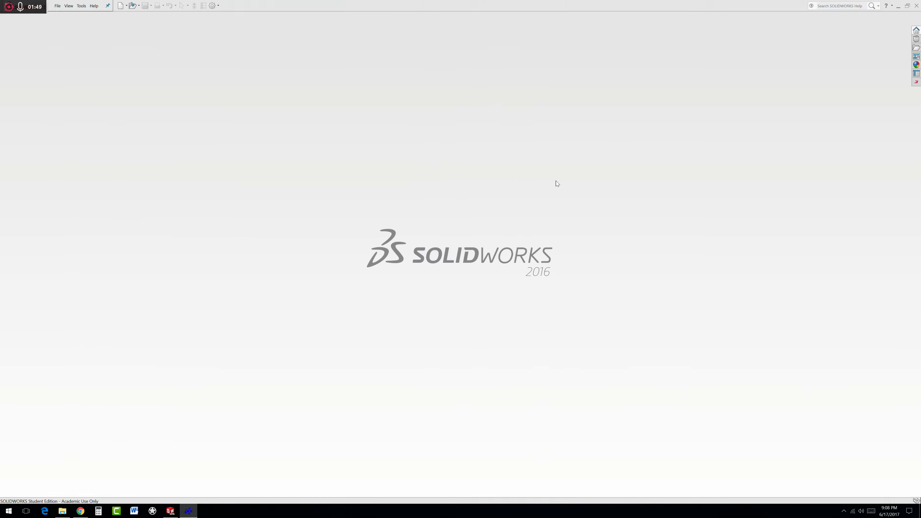
pyautogui.click(120, 5)
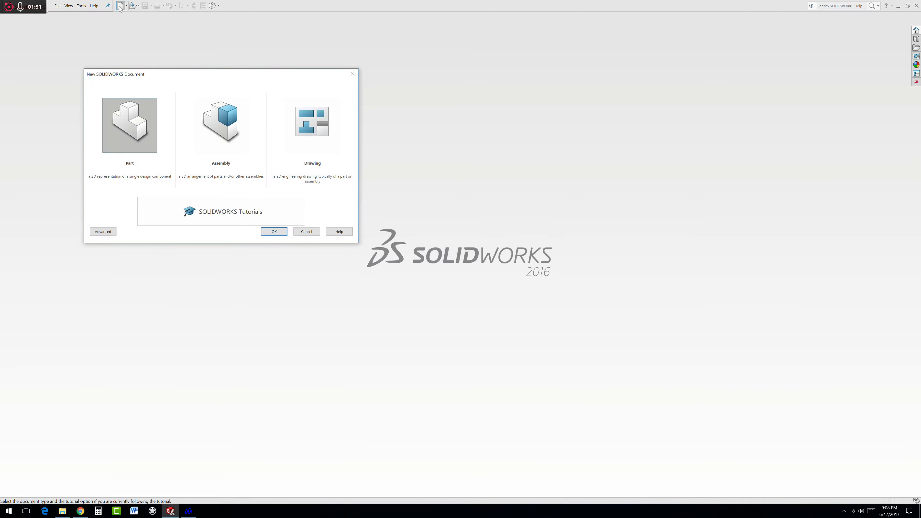
pyautogui.click(273, 232)
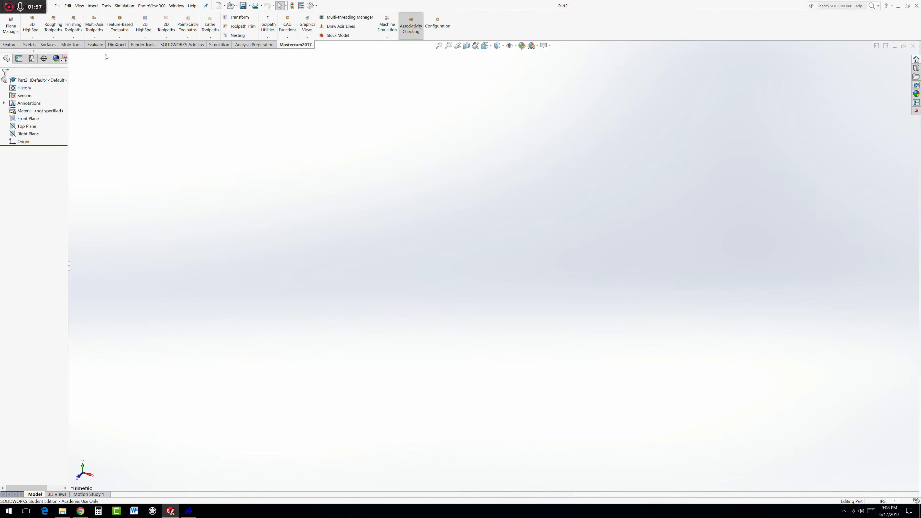
# - Start a new sketch on the Front Plane
pyautogui.click(14, 46)
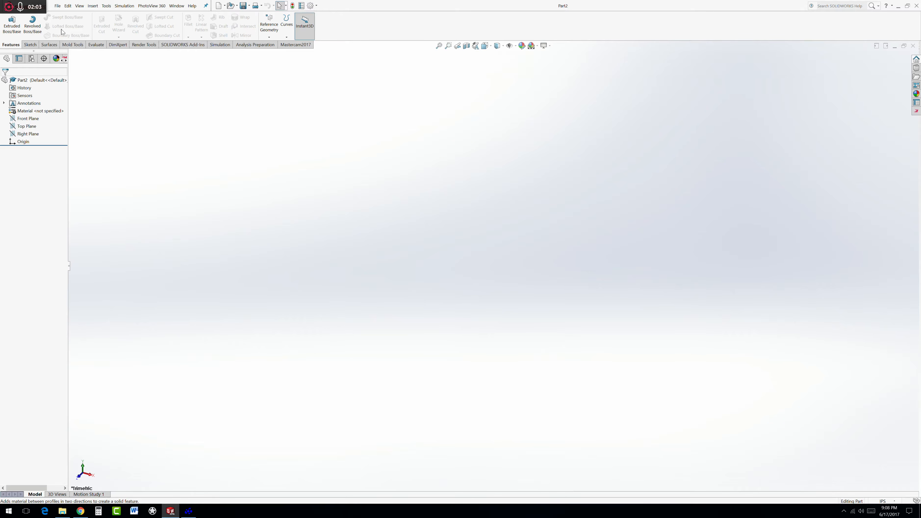
pyautogui.click(28, 120)
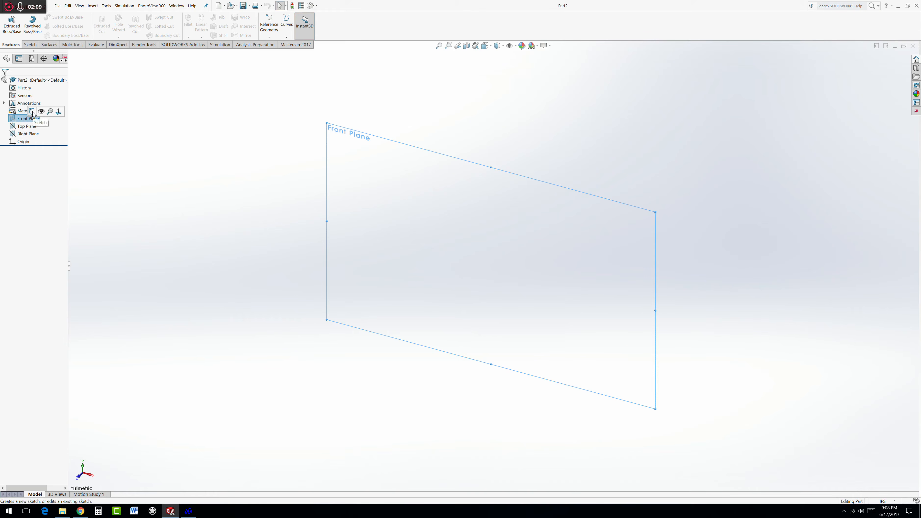
pyautogui.click(40, 115)
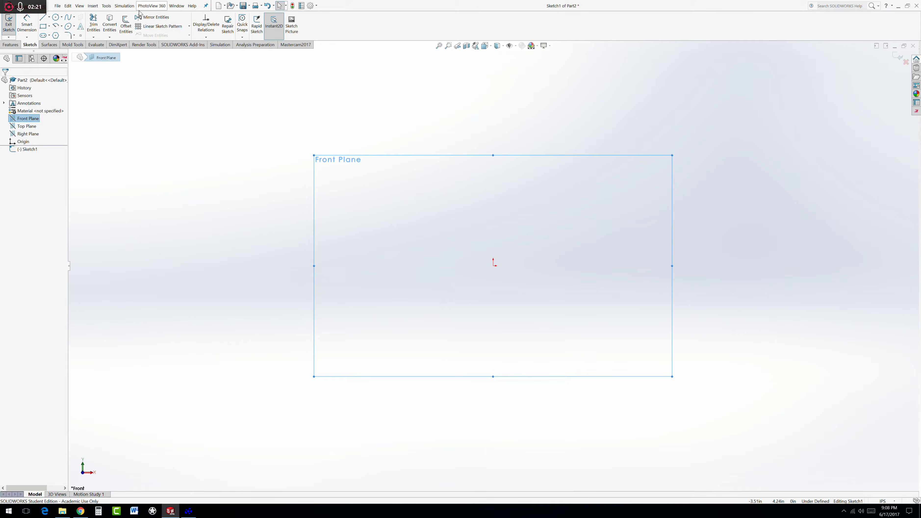
# - Open the command customization and pick the Sketch Picture command from the Sketch category
pyautogui.rightClick(367, 31)
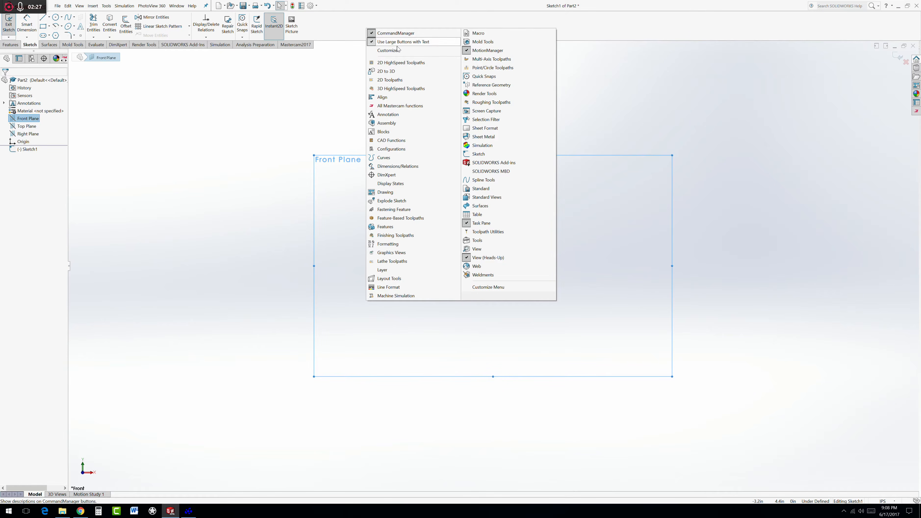
pyautogui.click(389, 51)
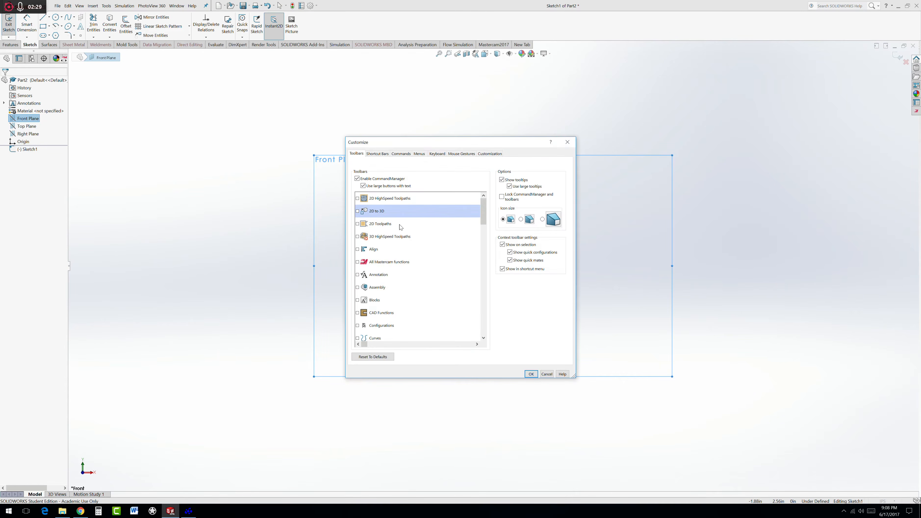
pyautogui.click(401, 153)
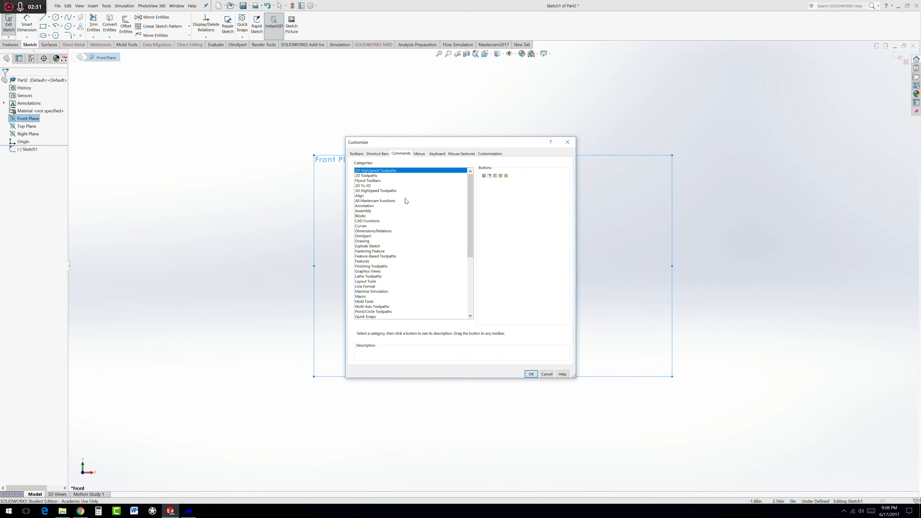
pyautogui.scroll(-3, 376, 304)
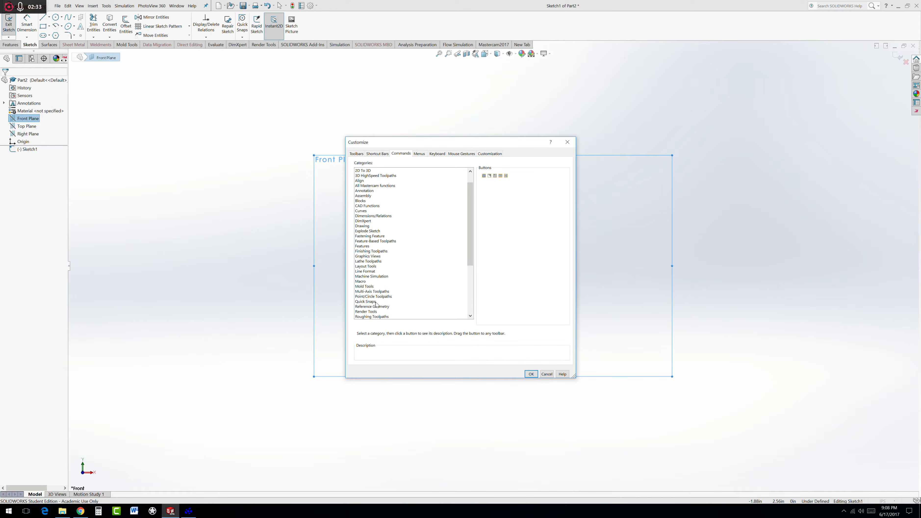
pyautogui.scroll(-1, 376, 304)
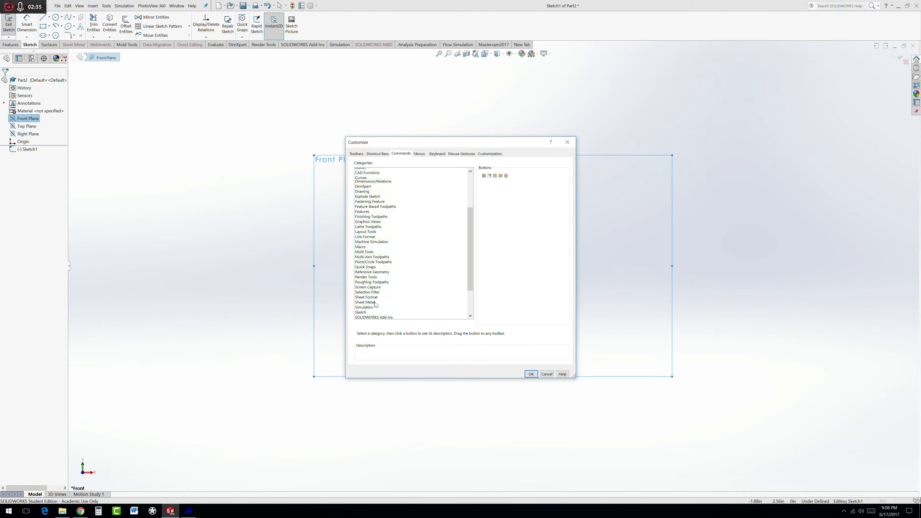
pyautogui.click(375, 303)
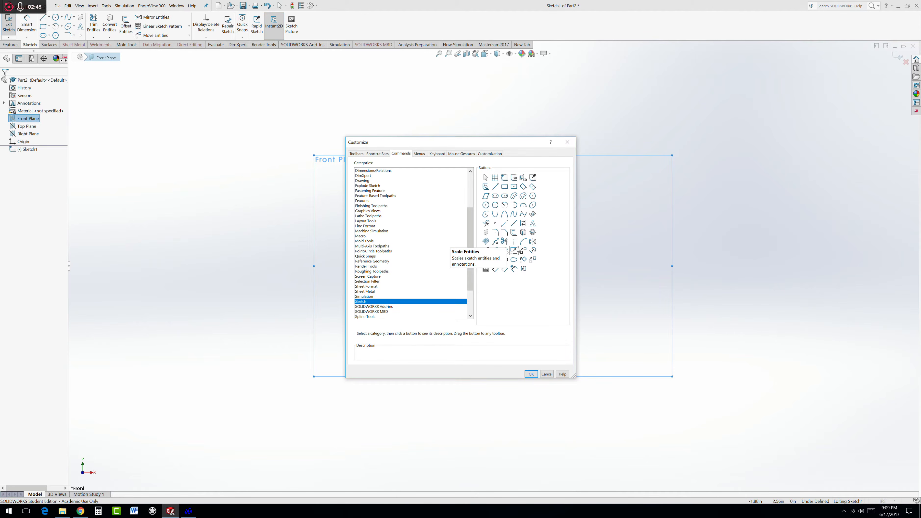
pyautogui.click(486, 269)
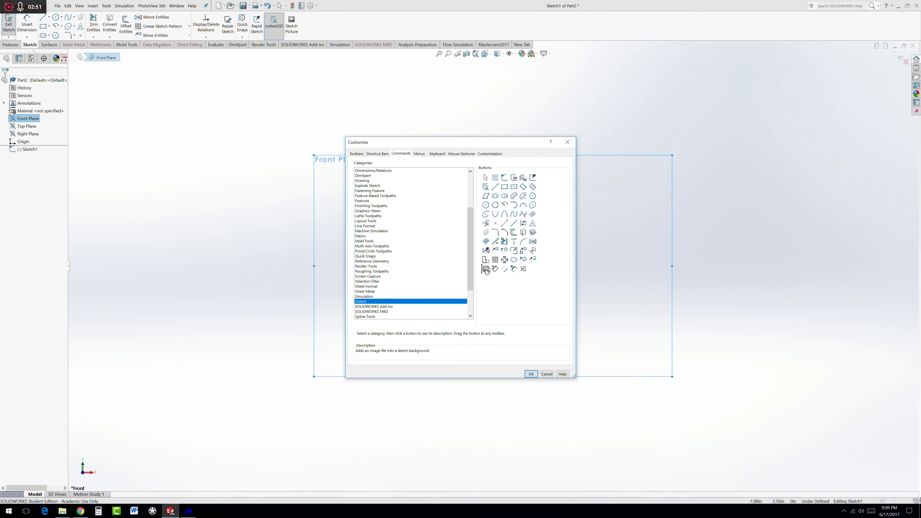
pyautogui.moveTo(487, 271)
pyautogui.mouseDown()
pyautogui.moveTo(459, 166)
pyautogui.moveTo(364, 54)
pyautogui.moveTo(318, 23)
pyautogui.moveTo(481, 227)
pyautogui.mouseUp()
# - Move Repair Sketch to the end of the Sketch commands, accept the customization and start the Sketch Picture command
pyautogui.moveTo(230, 29)
pyautogui.mouseDown()
pyautogui.moveTo(493, 289)
pyautogui.moveTo(362, 140)
pyautogui.moveTo(231, 31)
pyautogui.mouseUp()
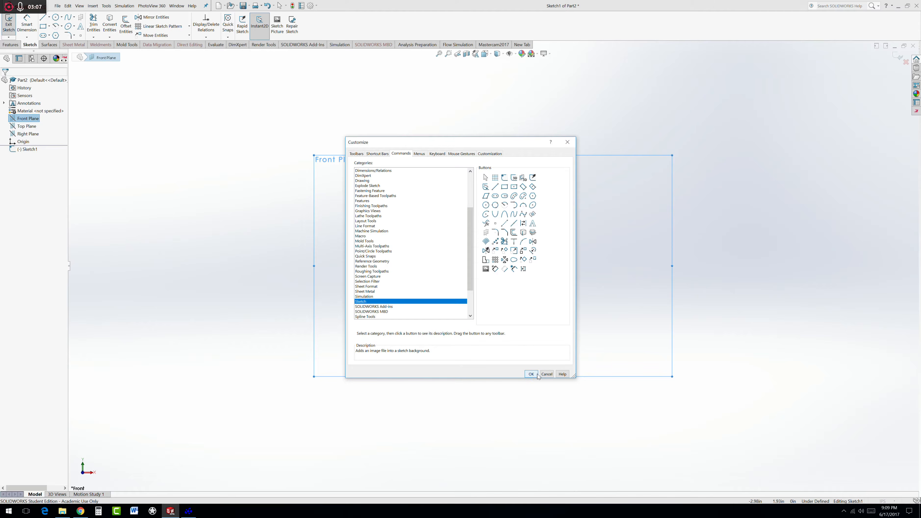
pyautogui.click(531, 374)
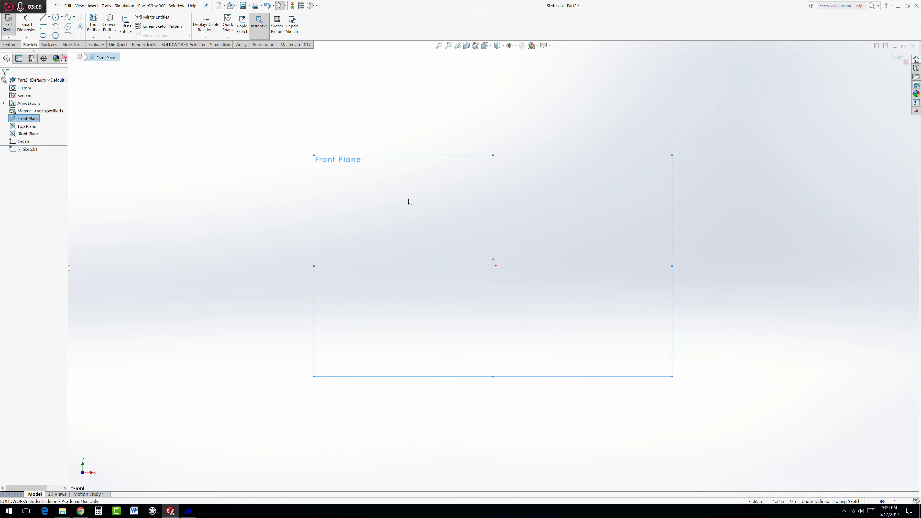
pyautogui.click(278, 33)
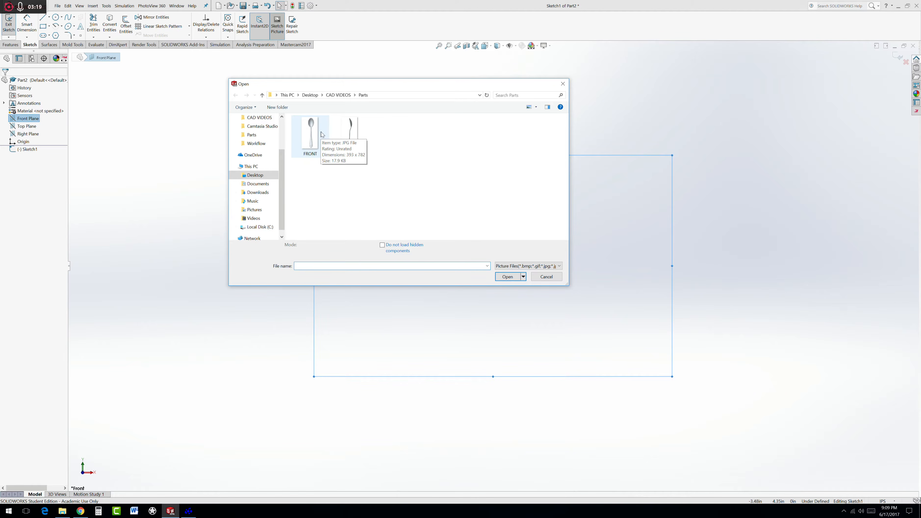
# - Switch to Chrome, view the Vertanux1 Home and Instructional Manuals pages and the exercise PDF, and return to the picture file selection
pyautogui.click(81, 511)
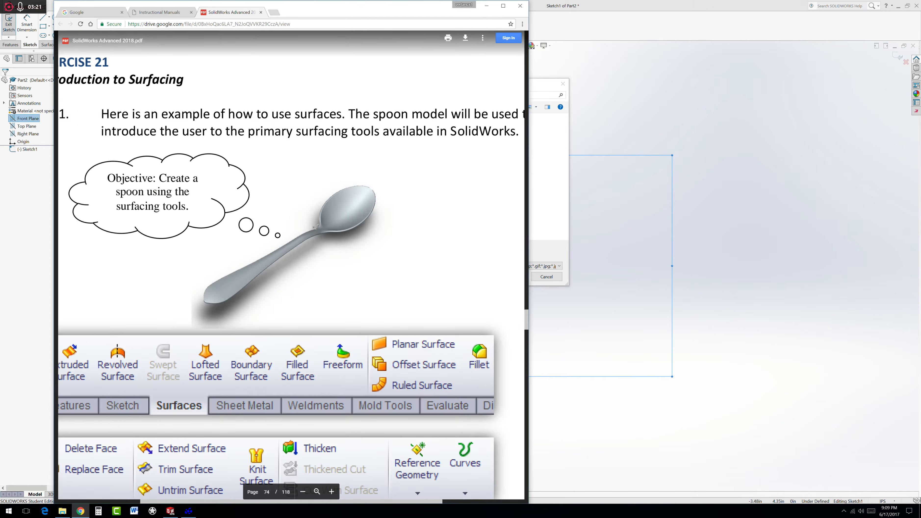
pyautogui.click(159, 13)
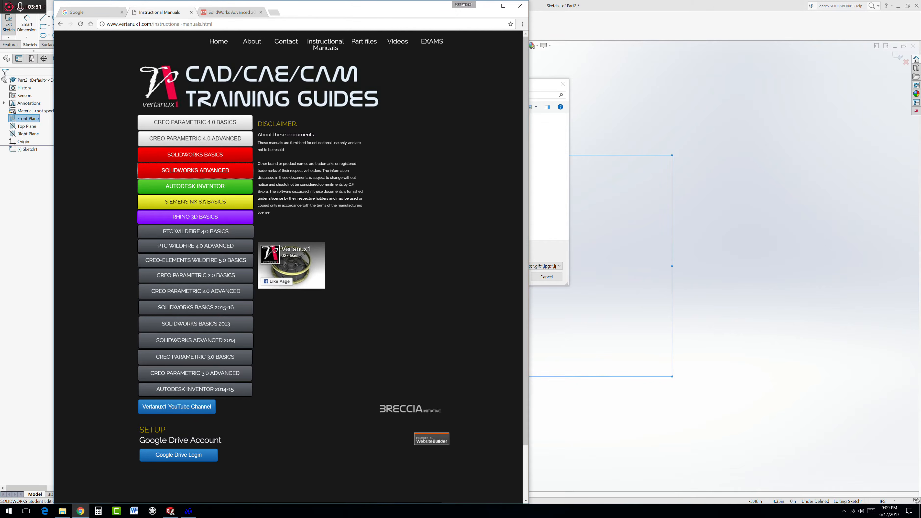
pyautogui.click(218, 43)
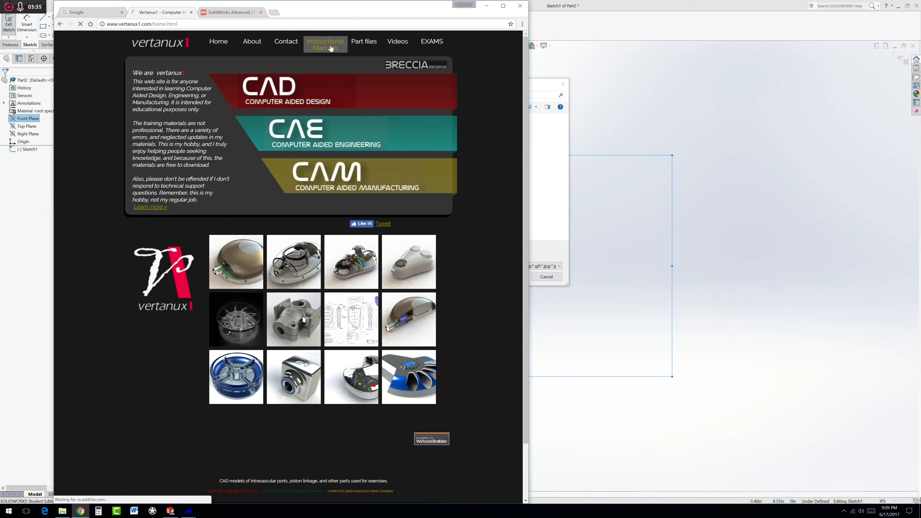
pyautogui.click(331, 48)
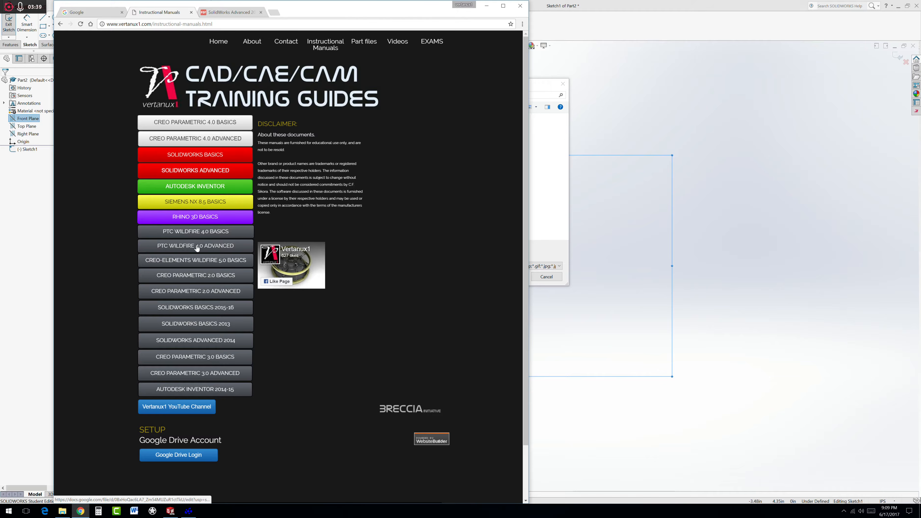
pyautogui.click(228, 13)
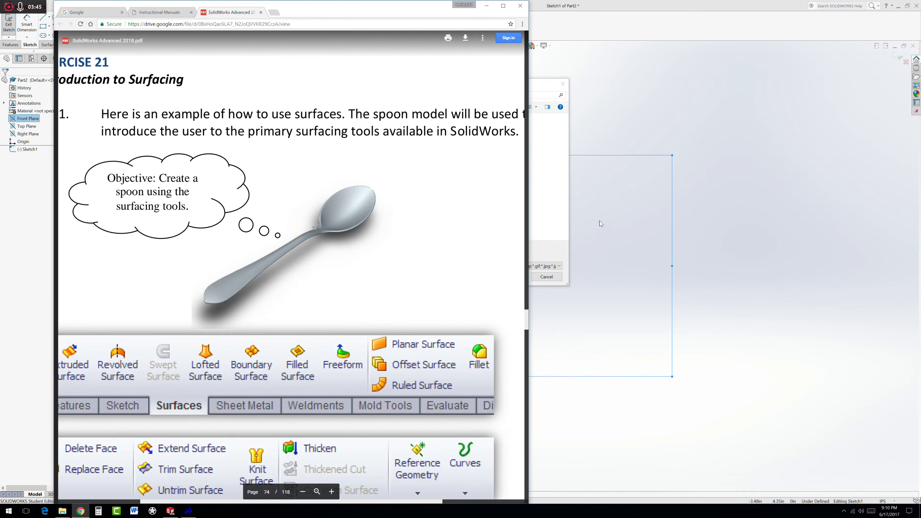
pyautogui.click(564, 173)
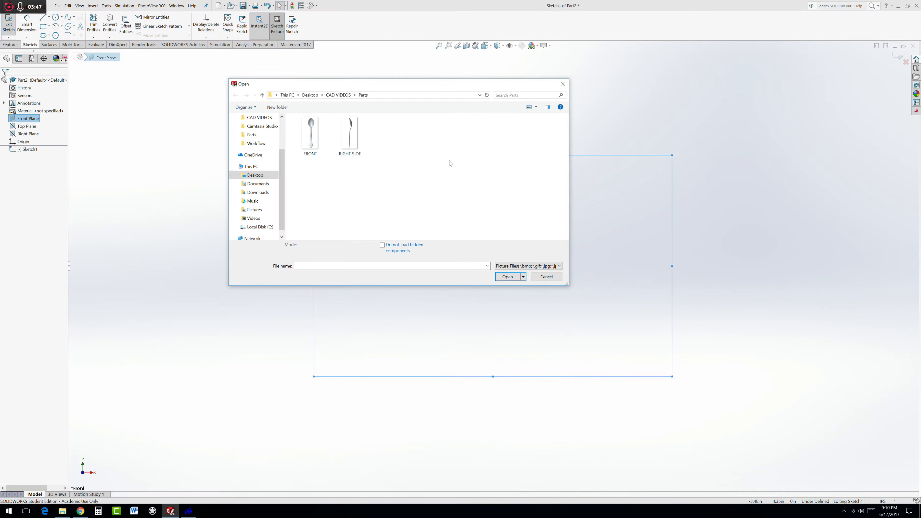
# - Insert the FRONT spoon image from the Parts folder as a sketch picture and accept its default placement
pyautogui.click(311, 146)
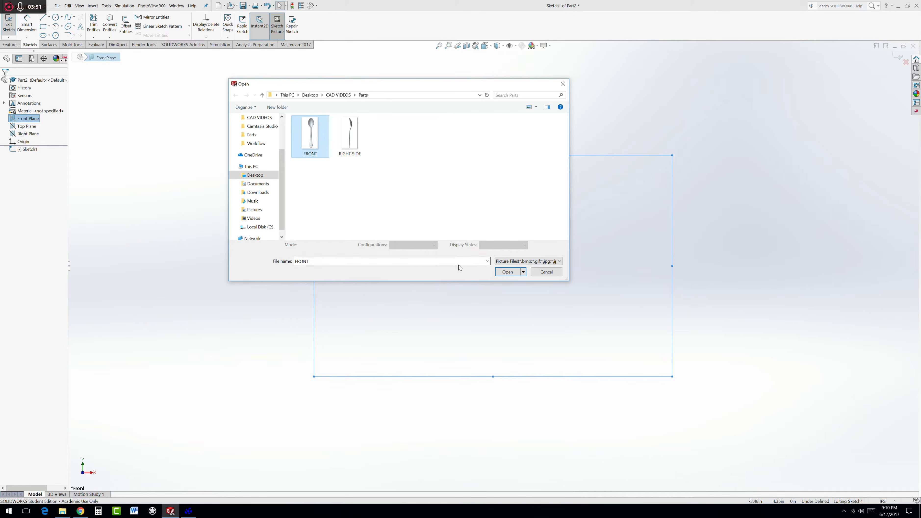
pyautogui.click(507, 272)
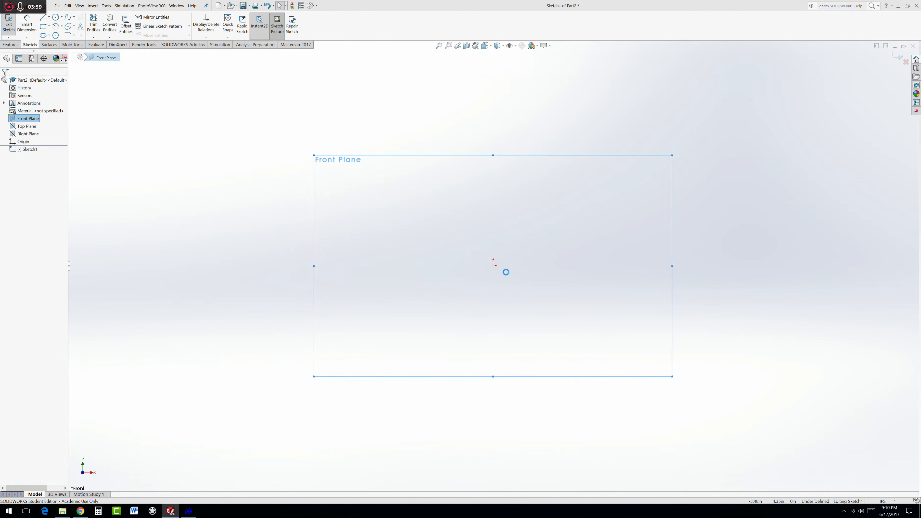
pyautogui.scroll(13, 469, 314)
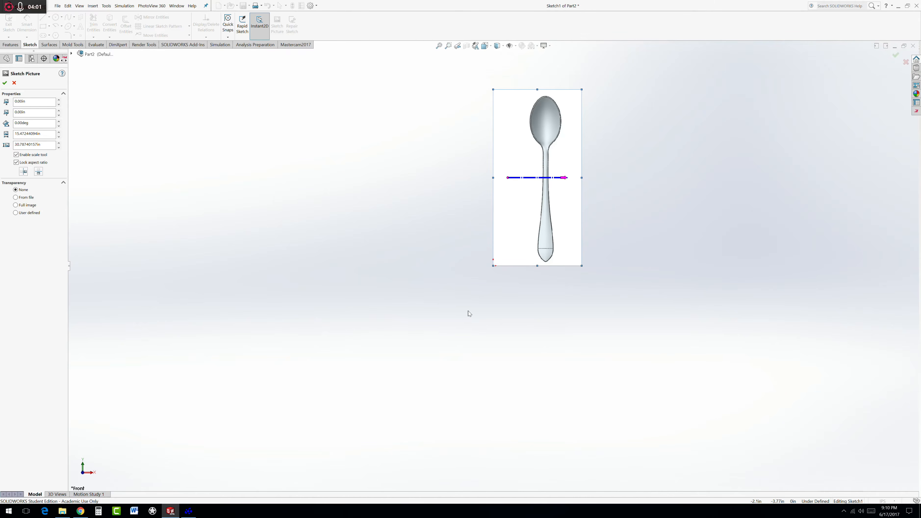
pyautogui.scroll(-3, 529, 199)
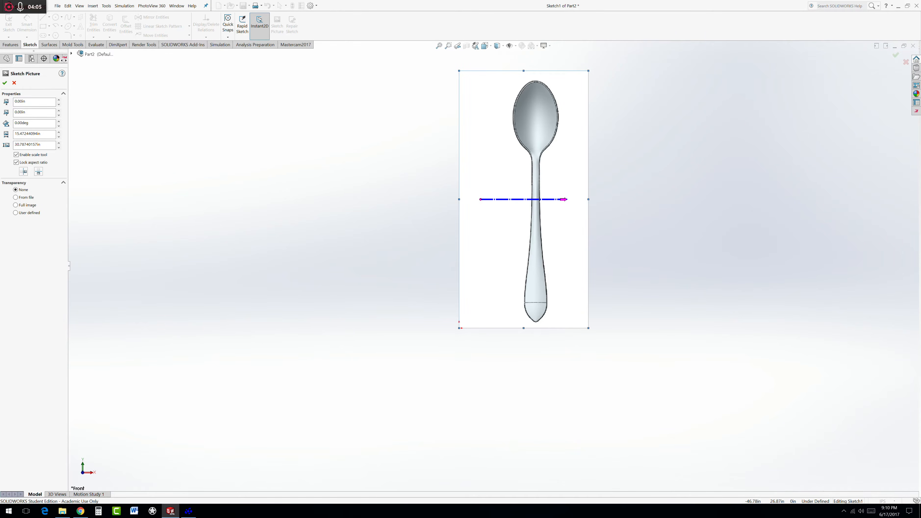
pyautogui.click(5, 82)
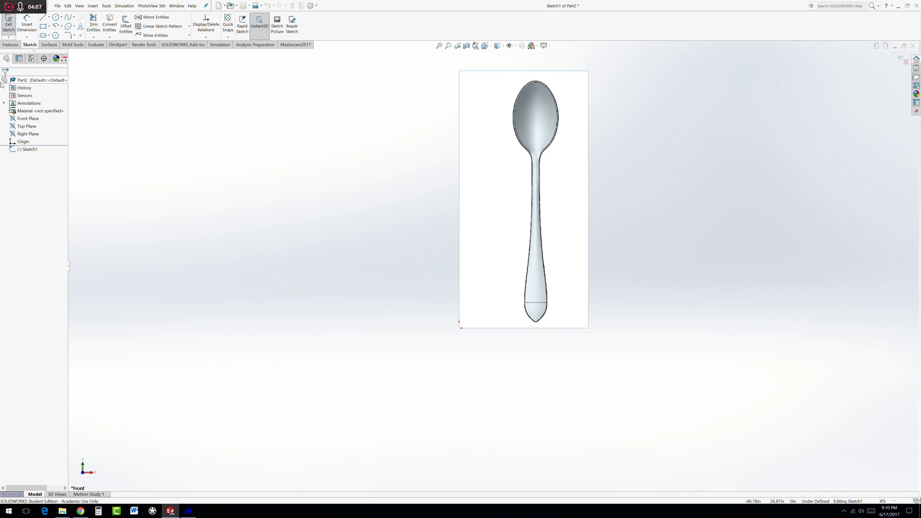
# - Draw a vertical construction line about 6.46 in long upward from the origin along the spoon picture's edge
pyautogui.click(49, 17)
pyautogui.click(58, 36)
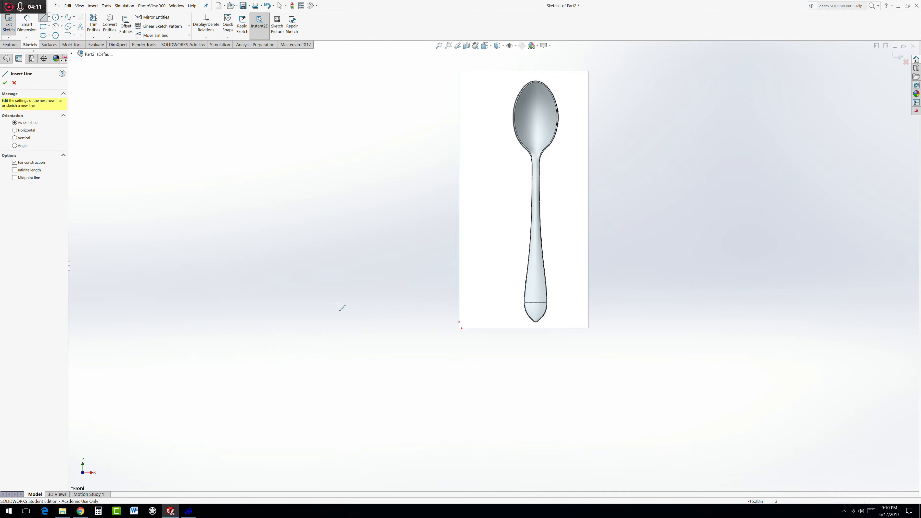
pyautogui.click(459, 322)
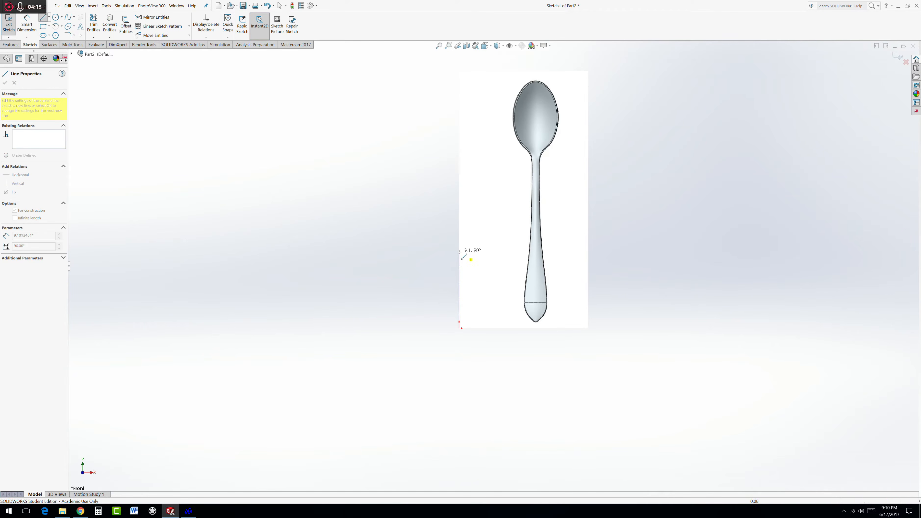
pyautogui.click(460, 274)
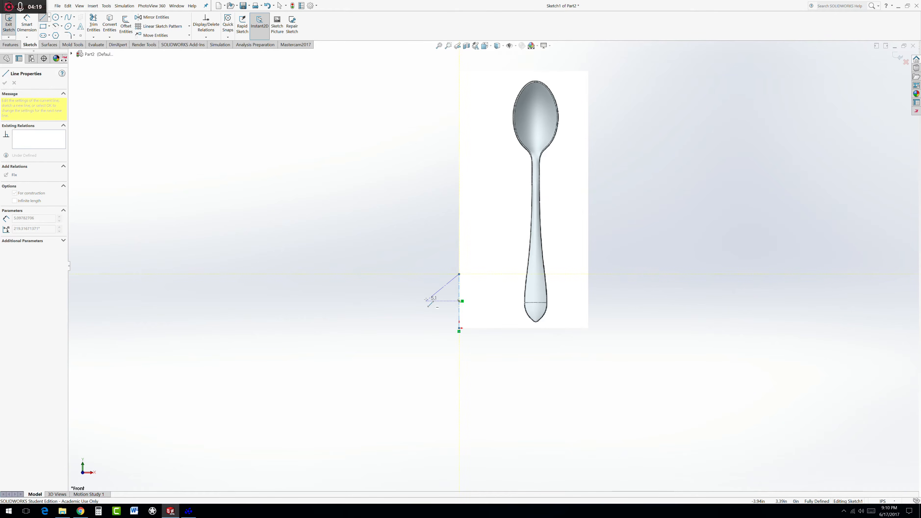
pyautogui.press('Escape')
# - Dimension the vertical construction line's length and set it to 6.00 in
pyautogui.click(27, 24)
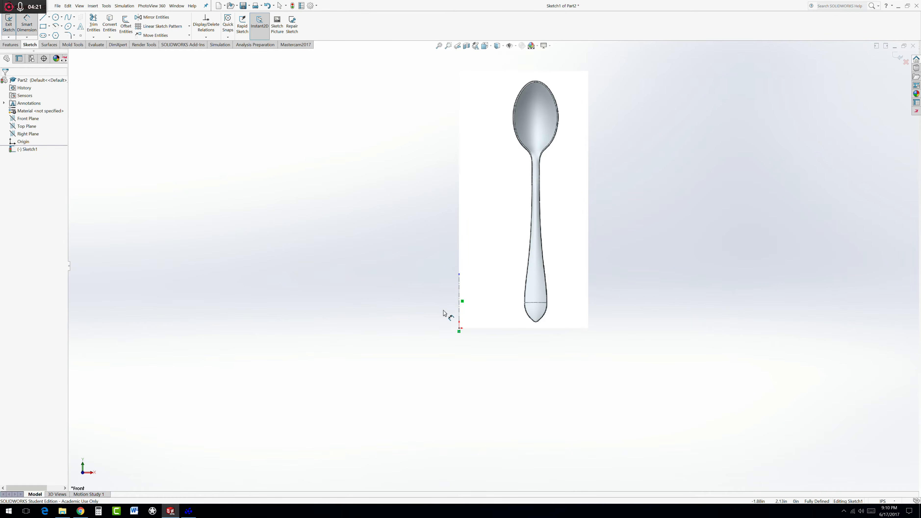
pyautogui.click(460, 294)
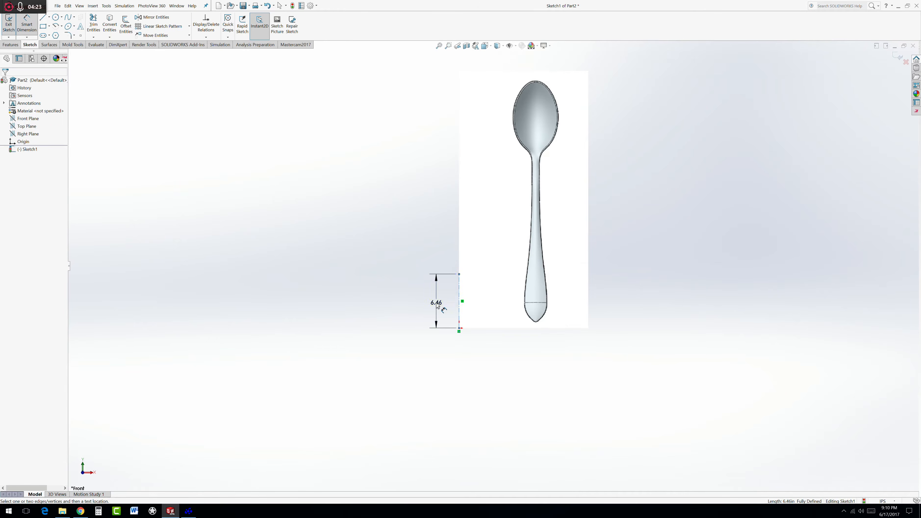
pyautogui.click(436, 299)
pyautogui.write('6.00in')
pyautogui.press('Return')
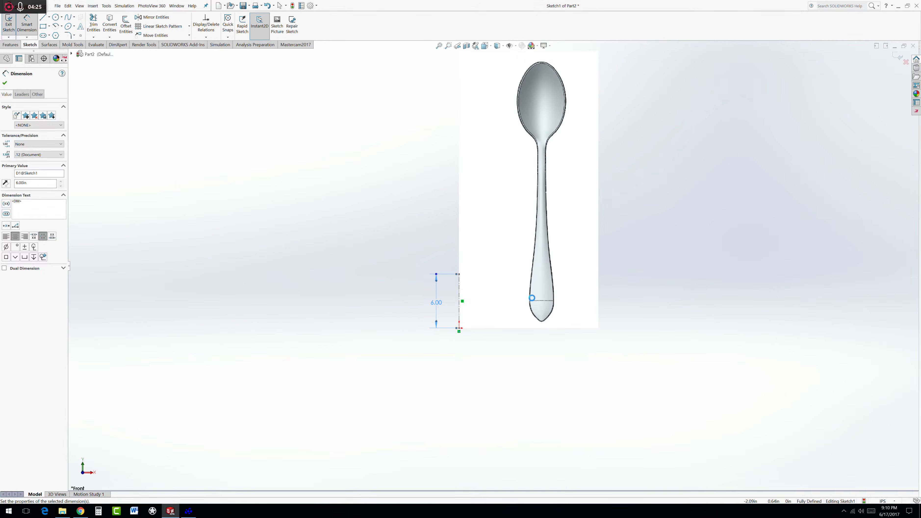
pyautogui.press('Escape')
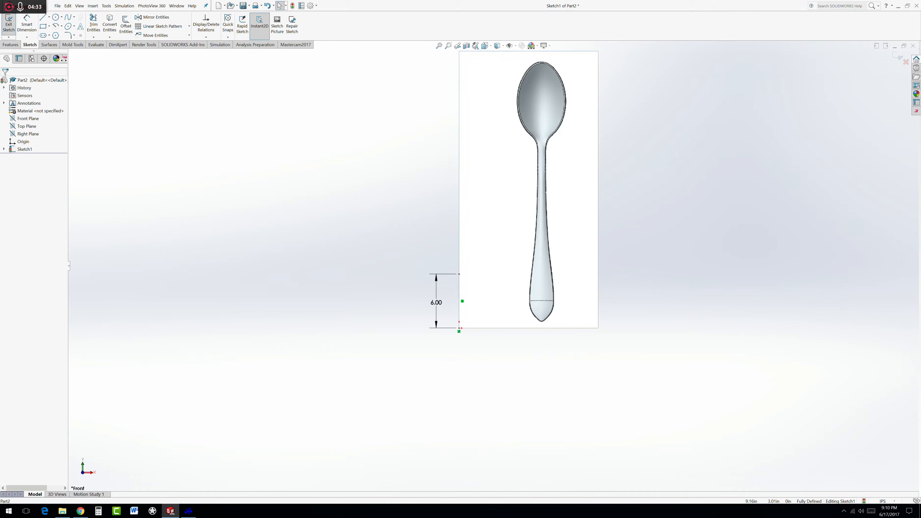
# - Center the front spoon picture over the vertical construction line and scale it down to about 3.42 in by 6.80 in
pyautogui.click(549, 293)
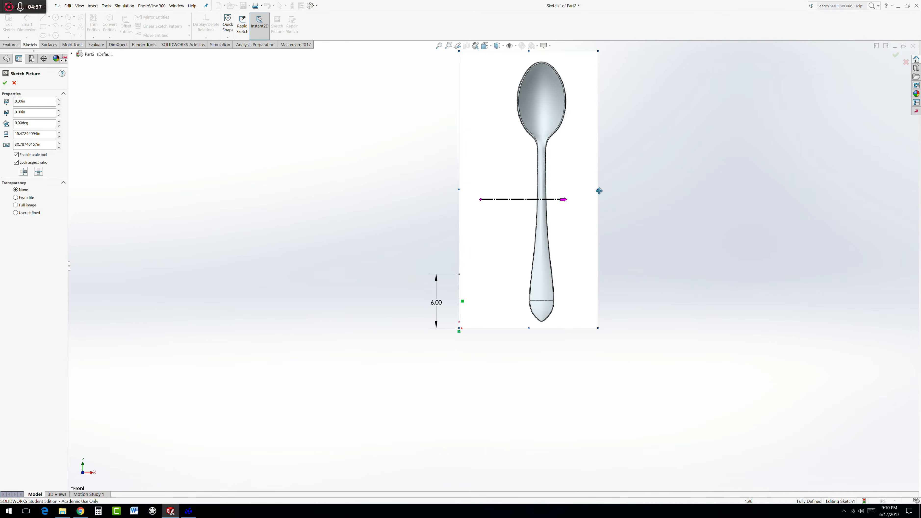
pyautogui.moveTo(598, 189)
pyautogui.mouseDown()
pyautogui.moveTo(572, 195)
pyautogui.moveTo(569, 215)
pyautogui.moveTo(522, 248)
pyautogui.moveTo(515, 218)
pyautogui.mouseUp()
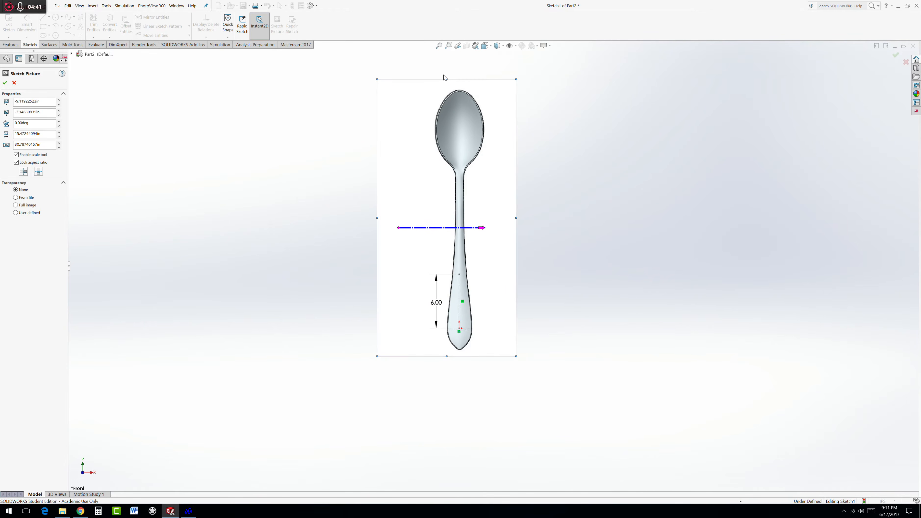
pyautogui.moveTo(446, 80)
pyautogui.mouseDown()
pyautogui.moveTo(447, 249)
pyautogui.moveTo(449, 297)
pyautogui.moveTo(459, 300)
pyautogui.mouseUp()
# - Move the front picture so the handle's cross line meets the origin, at about X −2.02 in, Y −0.68 in
pyautogui.scroll(-8, 459, 300)
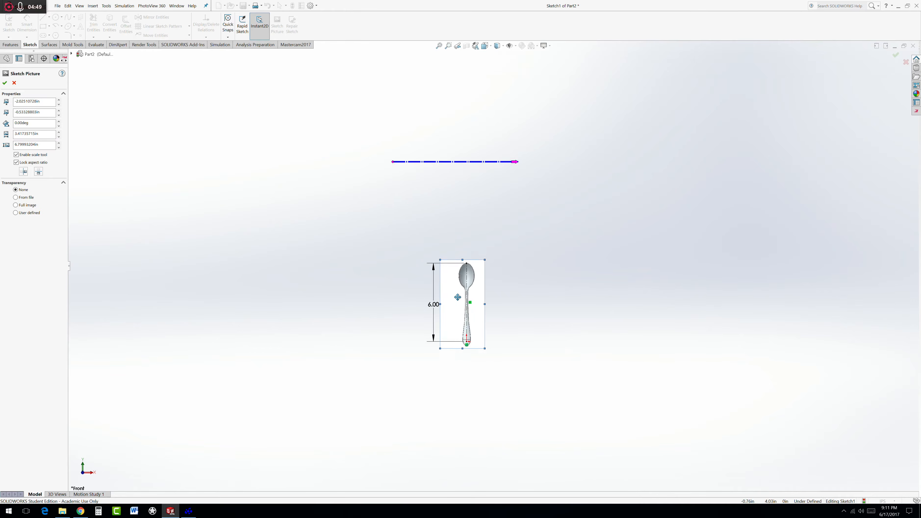
pyautogui.moveTo(488, 327); pyautogui.dragTo(489, 328)
pyautogui.scroll(-4, 473, 395)
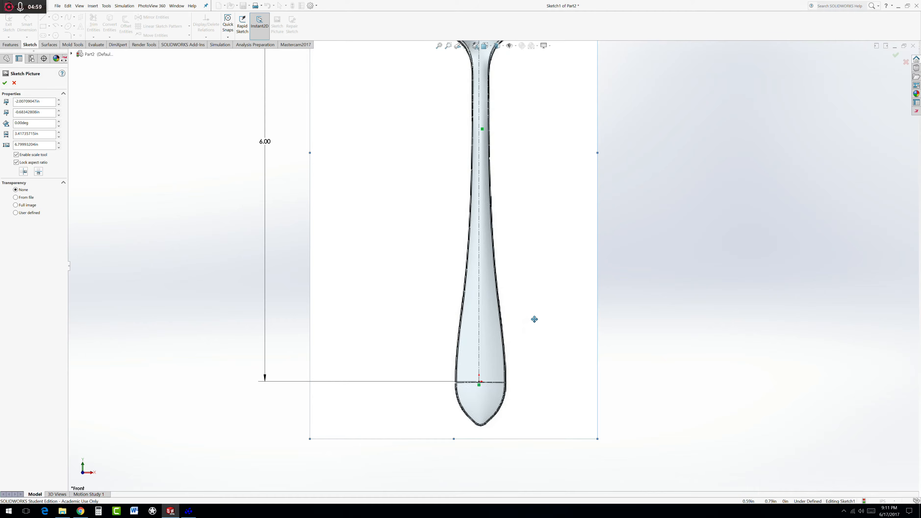
pyautogui.moveTo(535, 319); pyautogui.dragTo(532, 319)
pyautogui.scroll(4, 533, 320)
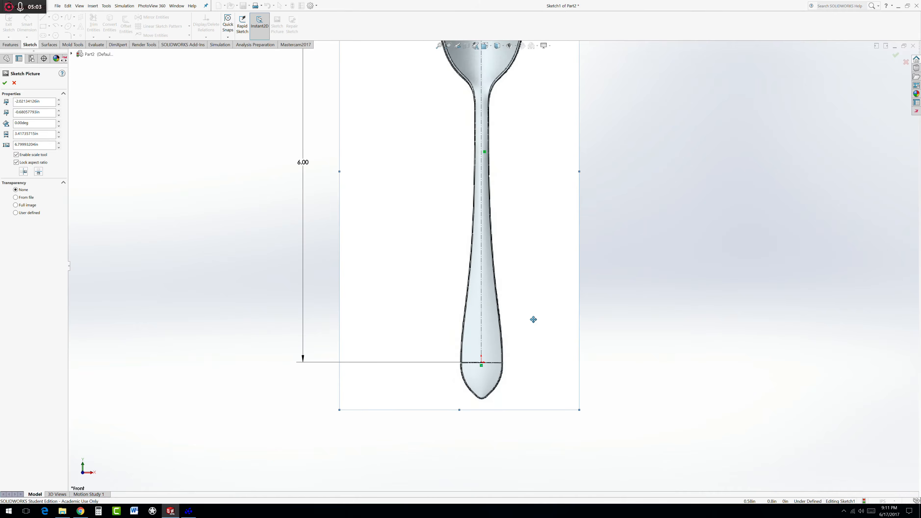
# - Enlarge the front picture to about 3.45 in by 6.86 in, bringing the bowl tip closer to the construction line's upper end
pyautogui.scroll(-3, 489, 85)
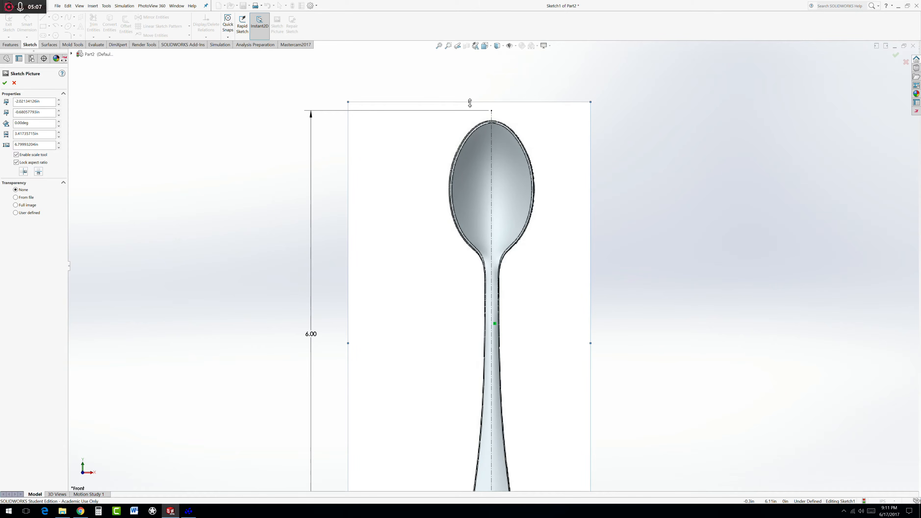
pyautogui.moveTo(469, 103); pyautogui.dragTo(469, 101)
pyautogui.scroll(-1, 505, 222)
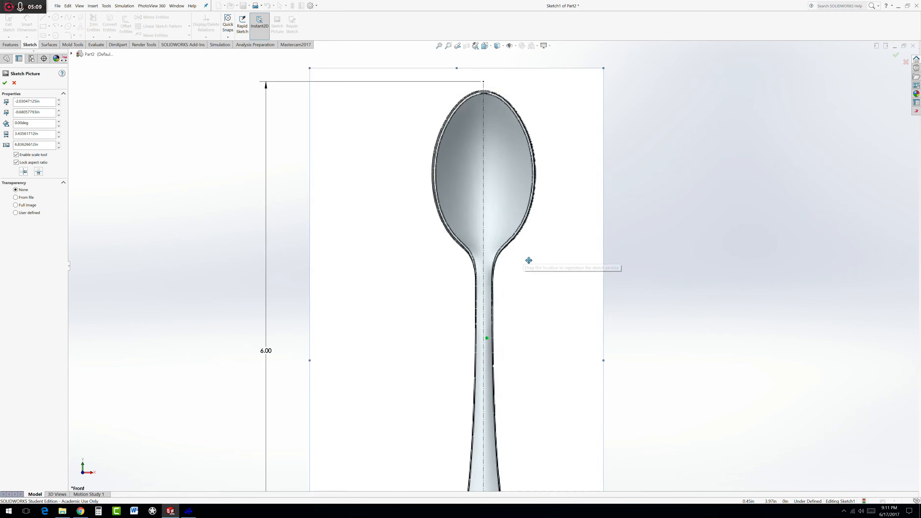
pyautogui.scroll(-2, 529, 260)
pyautogui.scroll(6, 528, 260)
pyautogui.scroll(-2, 490, 377)
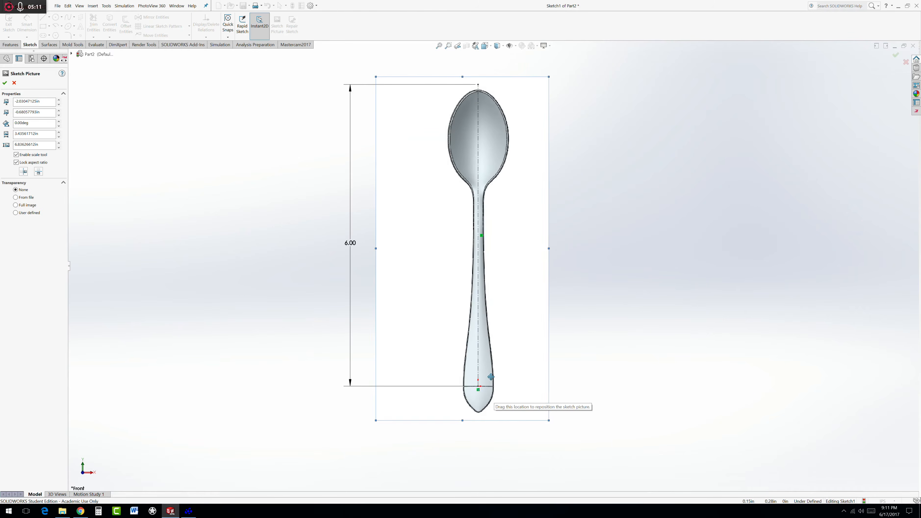
pyautogui.scroll(2, 491, 290)
pyautogui.scroll(-5, 495, 166)
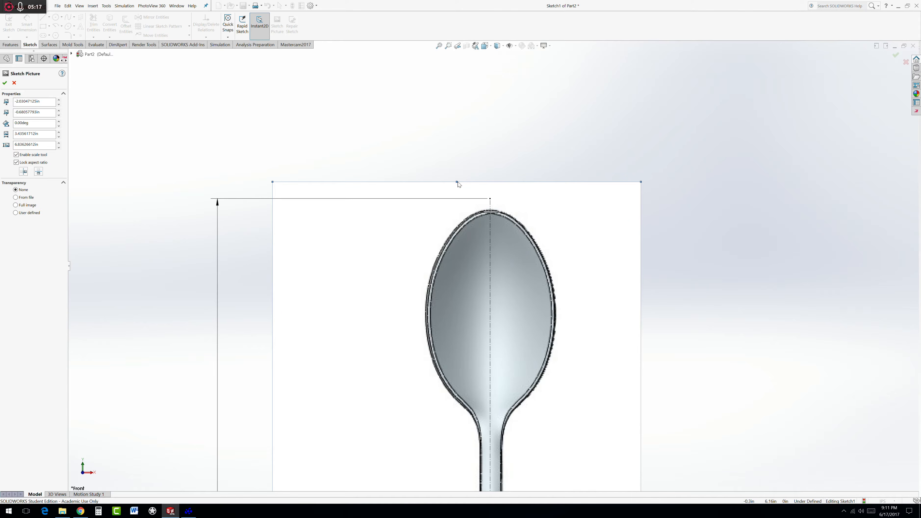
pyautogui.moveTo(456, 181); pyautogui.dragTo(457, 179)
pyautogui.scroll(2, 527, 280)
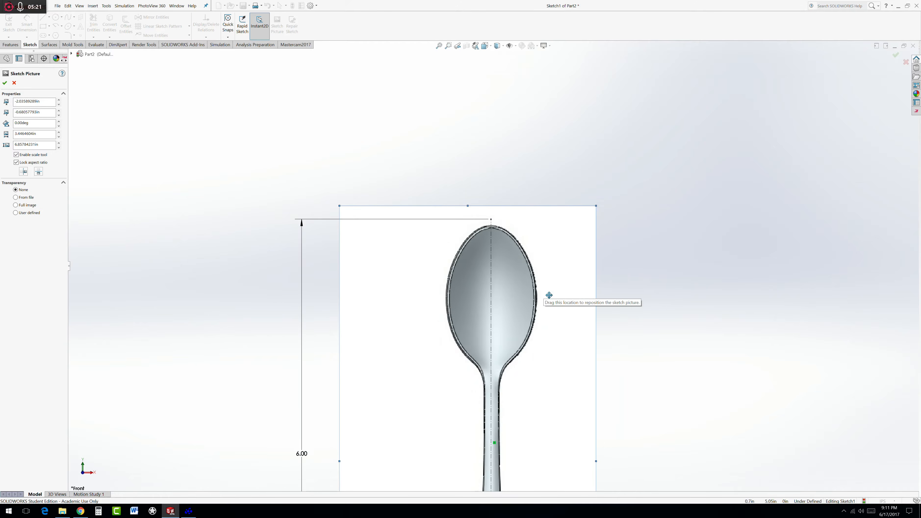
# - Nudge the front picture to about X −2.05 in to center the spoon on the construction line, accept it and exit the sketch
pyautogui.scroll(4, 526, 399)
pyautogui.scroll(-4, 515, 424)
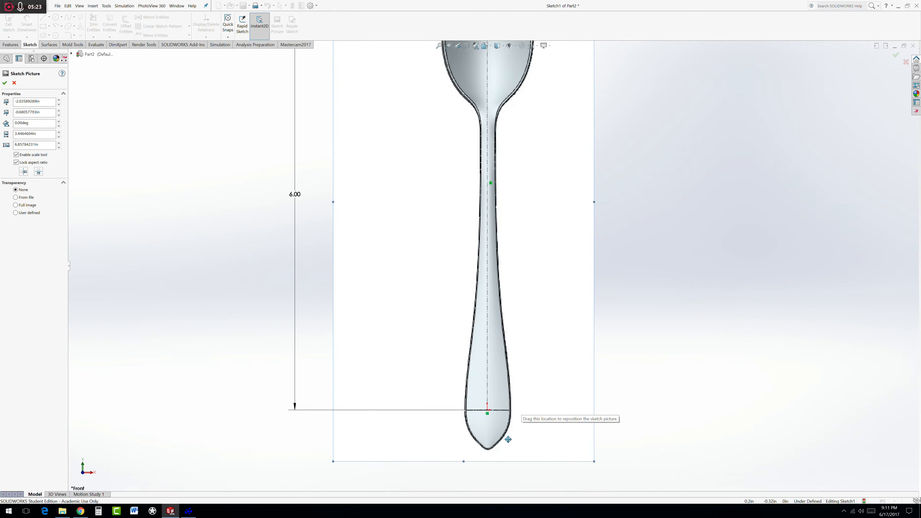
pyautogui.scroll(1, 526, 407)
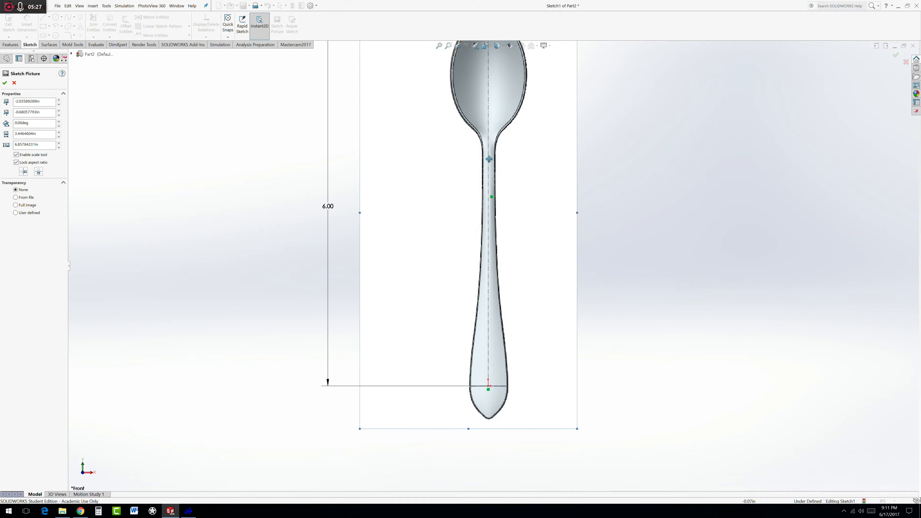
pyautogui.moveTo(523, 184); pyautogui.dragTo(522, 185)
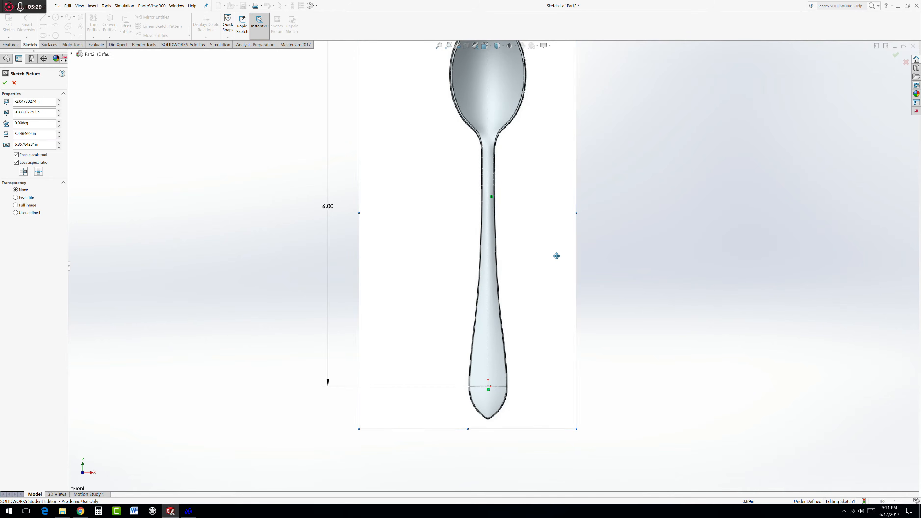
pyautogui.scroll(2, 568, 314)
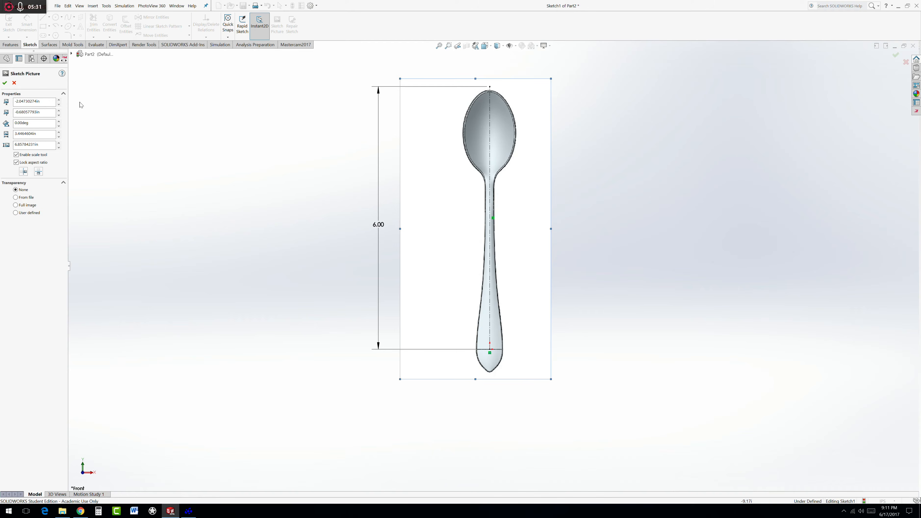
pyautogui.click(4, 83)
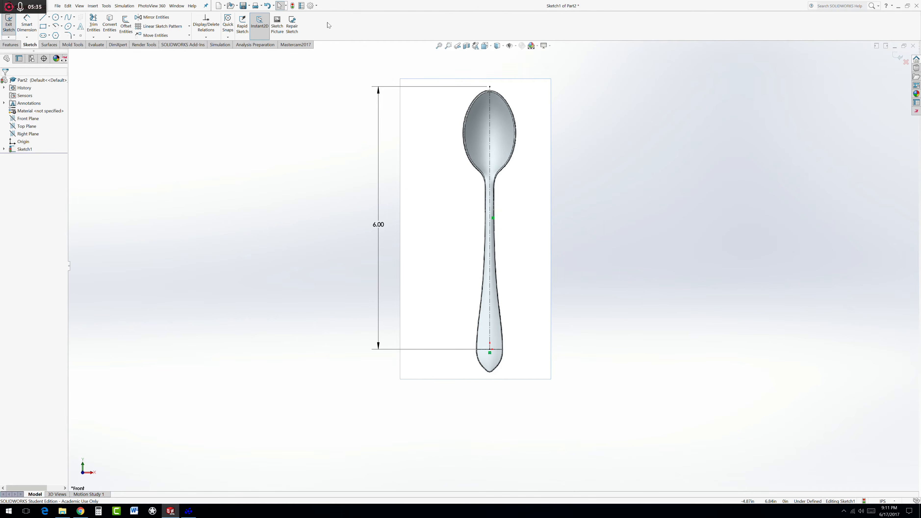
pyautogui.click(293, 6)
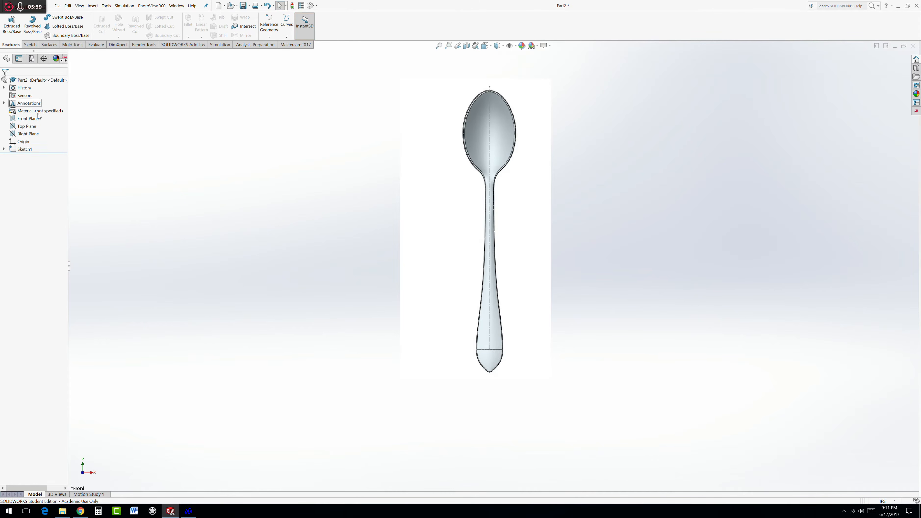
# - Start a sketch on the Right Plane and insert the RIGHT SIDE spoon image as a sketch picture
pyautogui.click(32, 134)
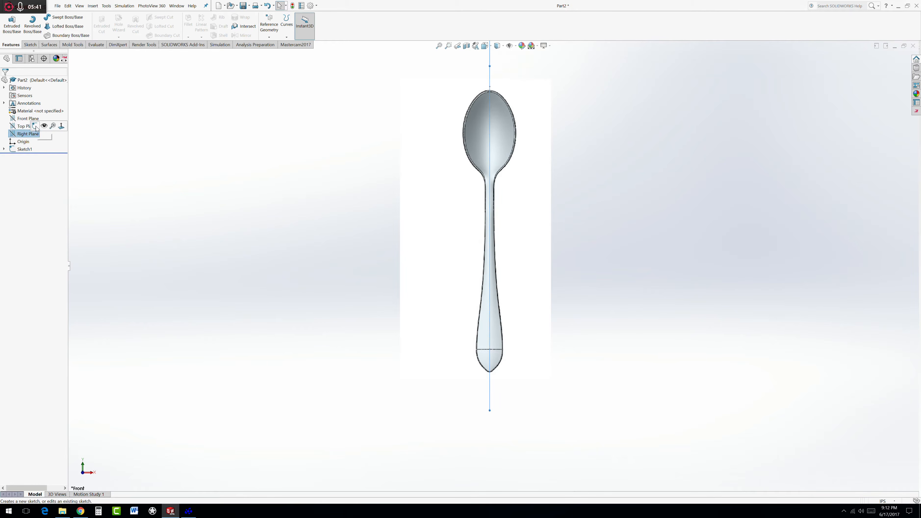
pyautogui.click(35, 126)
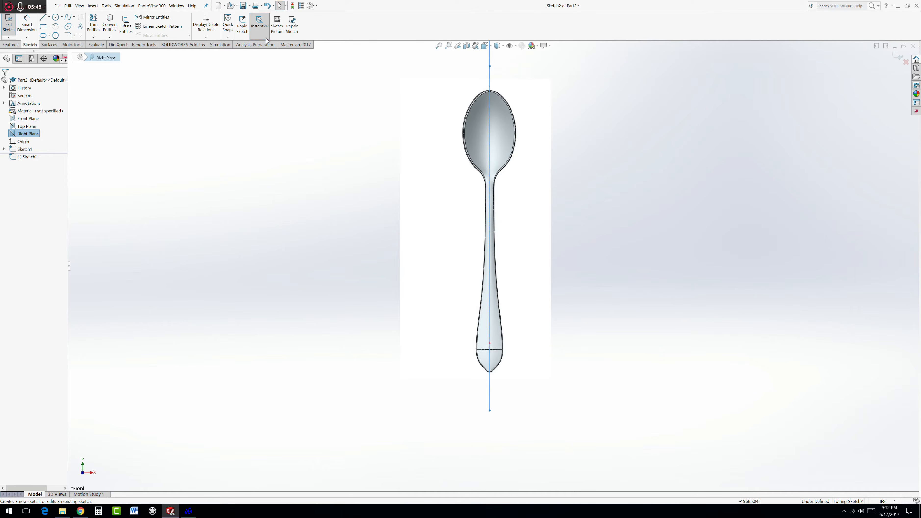
pyautogui.click(277, 23)
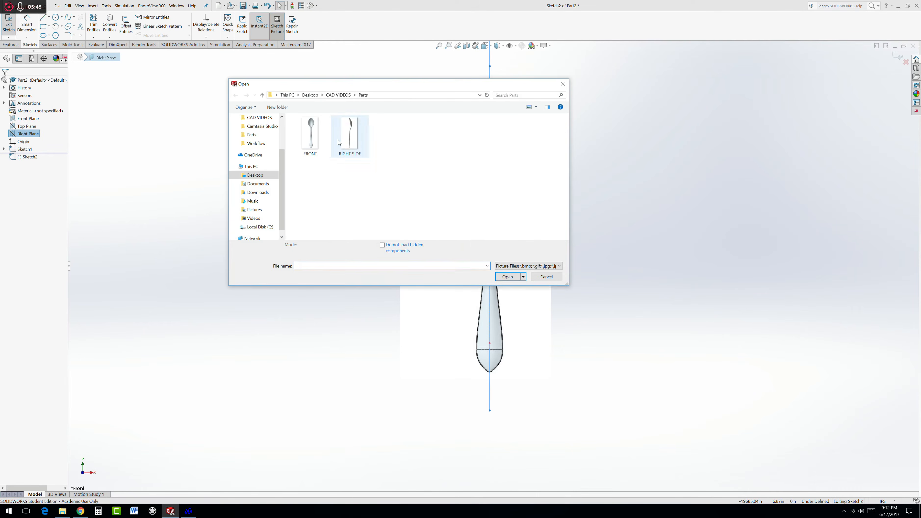
pyautogui.click(338, 141)
pyautogui.click(507, 276)
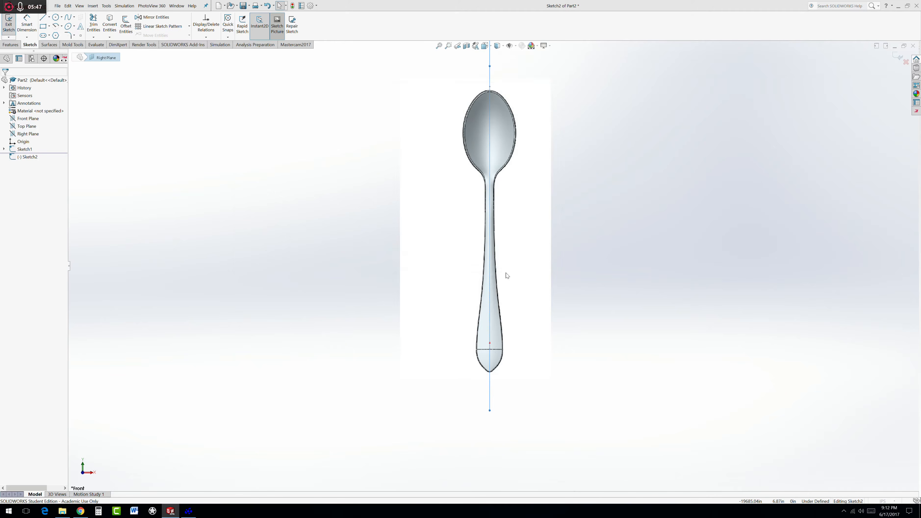
# - Scale the side spoon picture down to about 3.40 in wide by 6.77 in tall
pyautogui.moveTo(503, 287)
pyautogui.mouseDown(button='middle')
pyautogui.moveTo(428, 290)
pyautogui.moveTo(464, 303)
pyautogui.moveTo(506, 259)
pyautogui.mouseUp(button='middle')
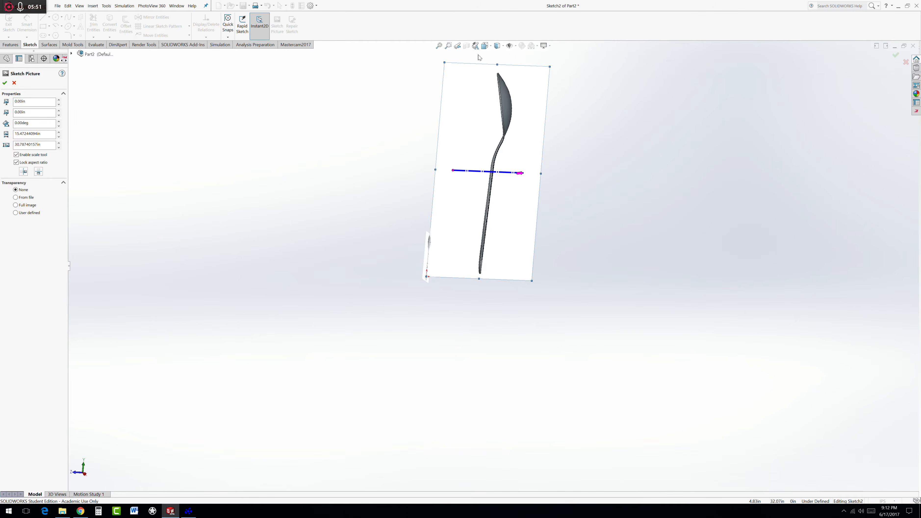
pyautogui.click(503, 49)
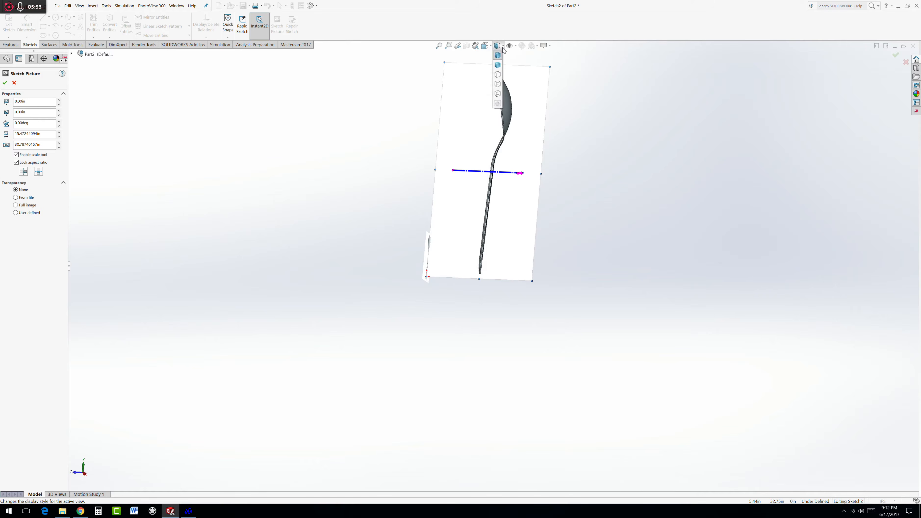
pyautogui.click(491, 49)
pyautogui.click(490, 49)
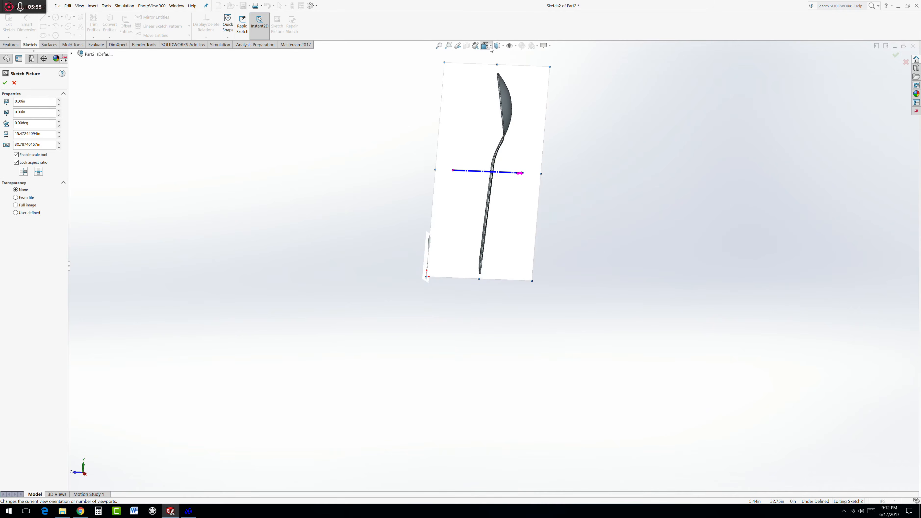
pyautogui.click(491, 49)
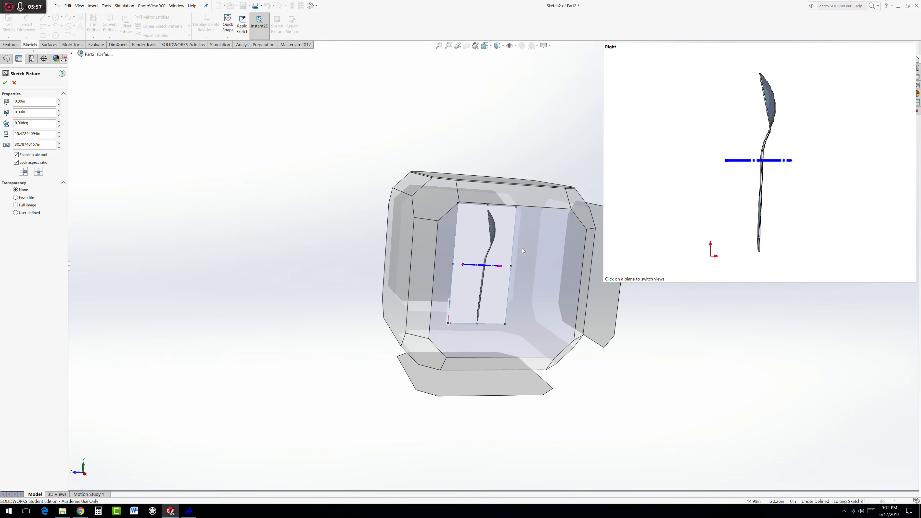
pyautogui.click(523, 250)
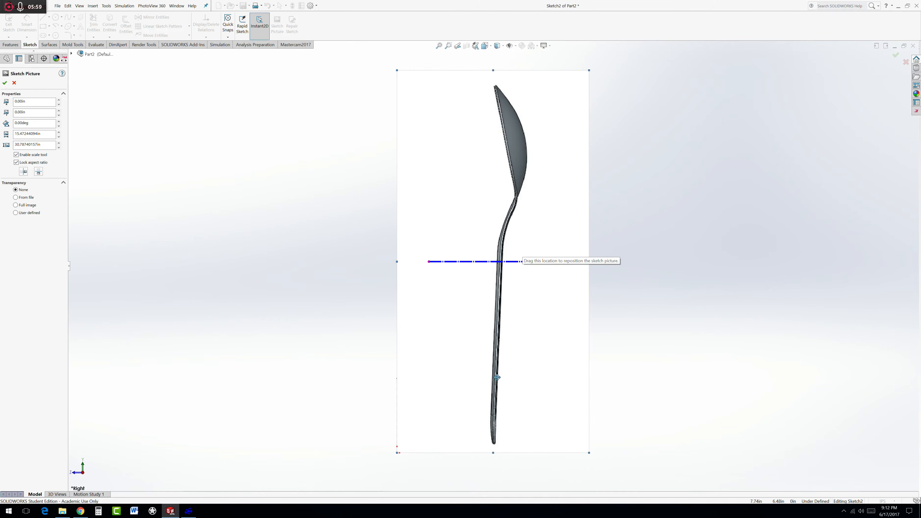
pyautogui.moveTo(589, 70); pyautogui.dragTo(389, 368)
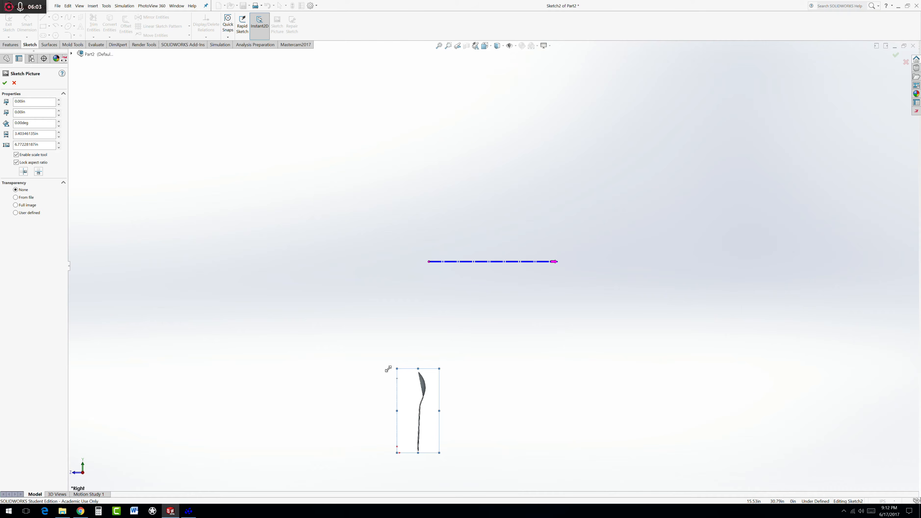
# - Move the side picture so the handle's cross line sits on the origin, at about X −1.71 in, Y −0.67 in
pyautogui.scroll(2, 409, 415)
pyautogui.scroll(-4, 409, 415)
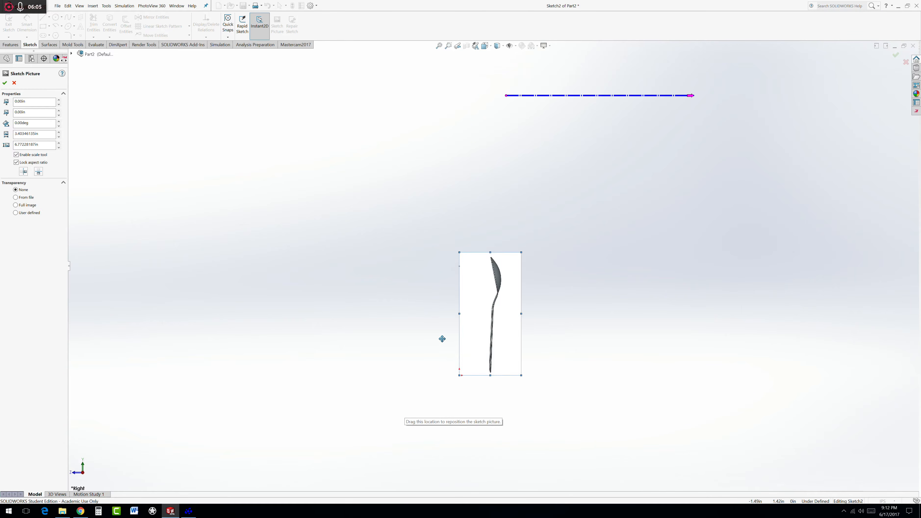
pyautogui.scroll(-3, 443, 339)
pyautogui.moveTo(554, 300)
pyautogui.mouseDown()
pyautogui.moveTo(517, 317)
pyautogui.moveTo(494, 306)
pyautogui.moveTo(496, 329)
pyautogui.mouseUp()
pyautogui.scroll(-3, 496, 399)
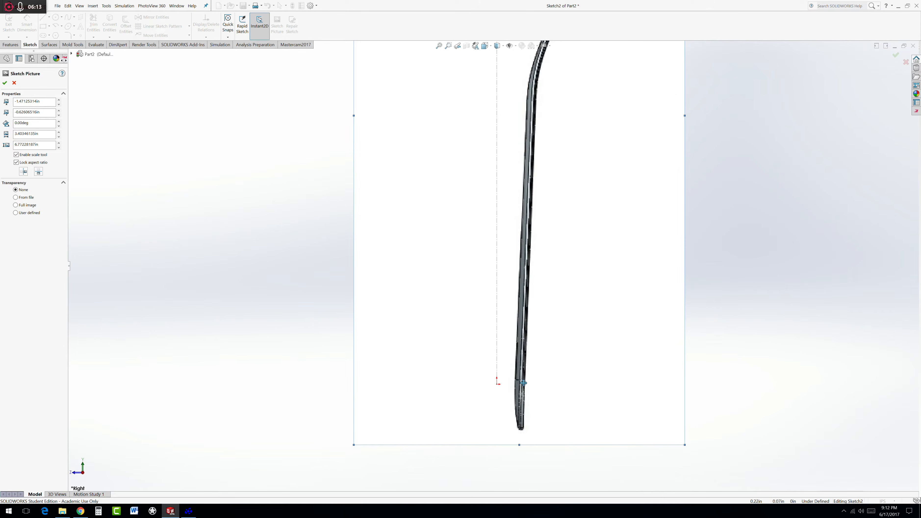
pyautogui.moveTo(523, 383); pyautogui.dragTo(498, 387)
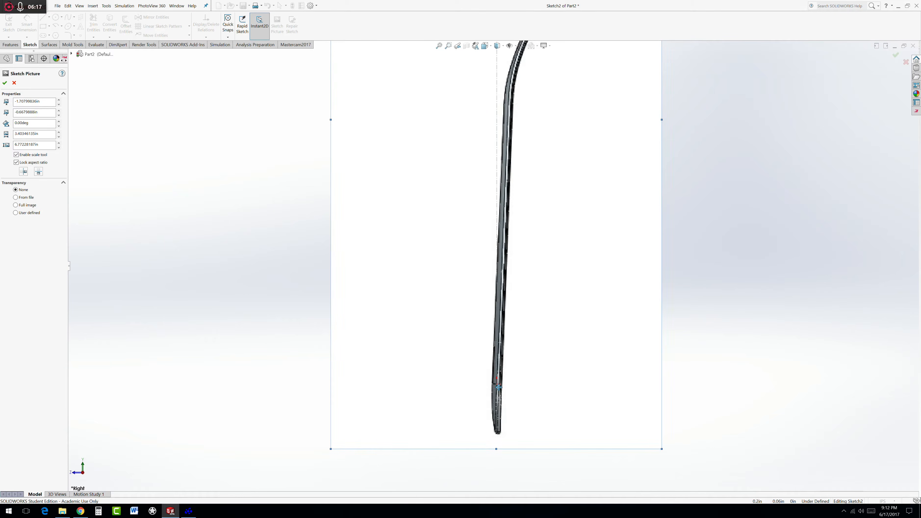
pyautogui.scroll(-6, 498, 387)
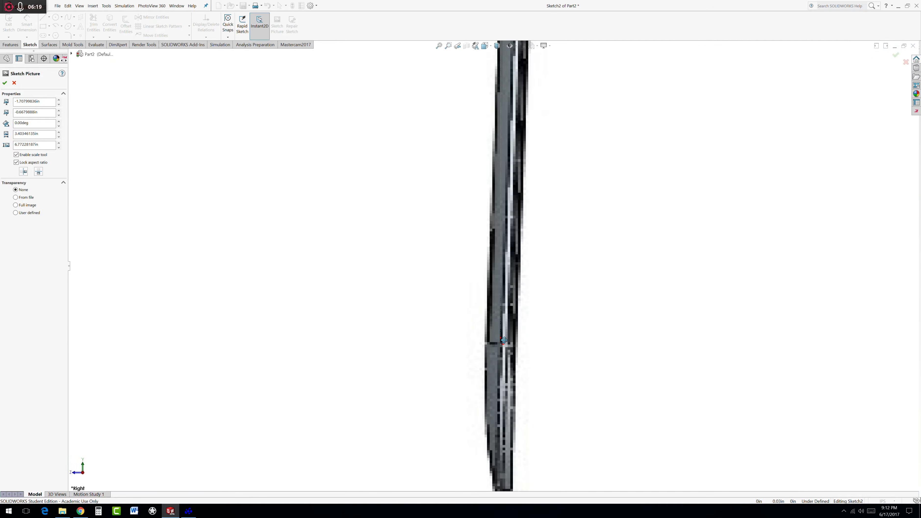
pyautogui.moveTo(503, 349); pyautogui.dragTo(507, 352)
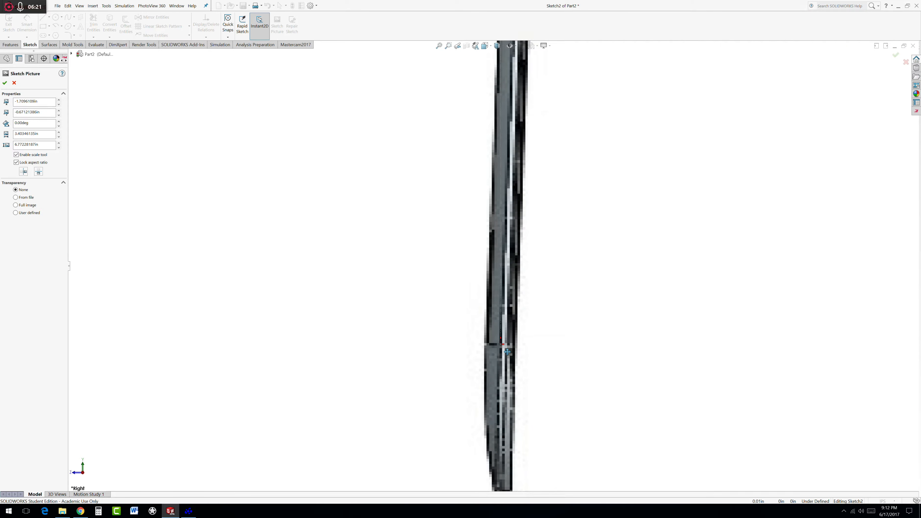
# - Shift the side picture to about X −1.66 in so the handle's left edge lines up with the origin
pyautogui.scroll(10, 530, 342)
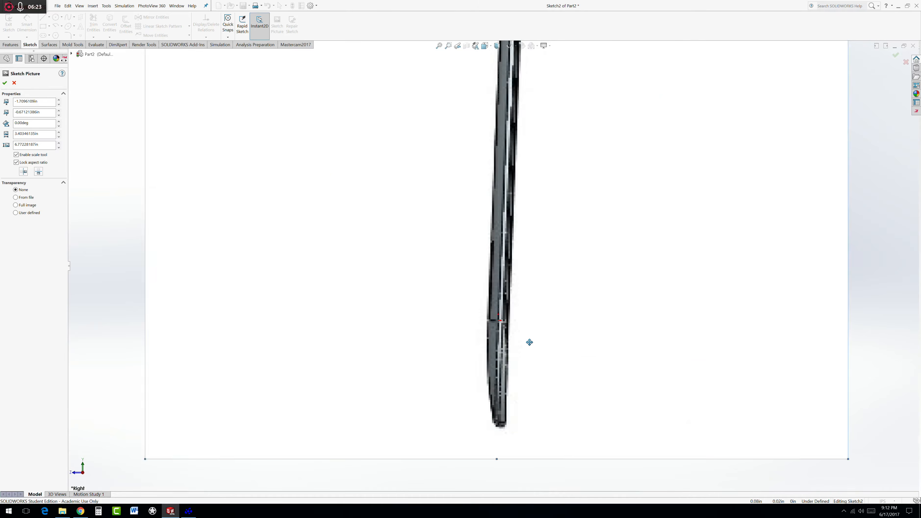
pyautogui.scroll(-2, 498, 155)
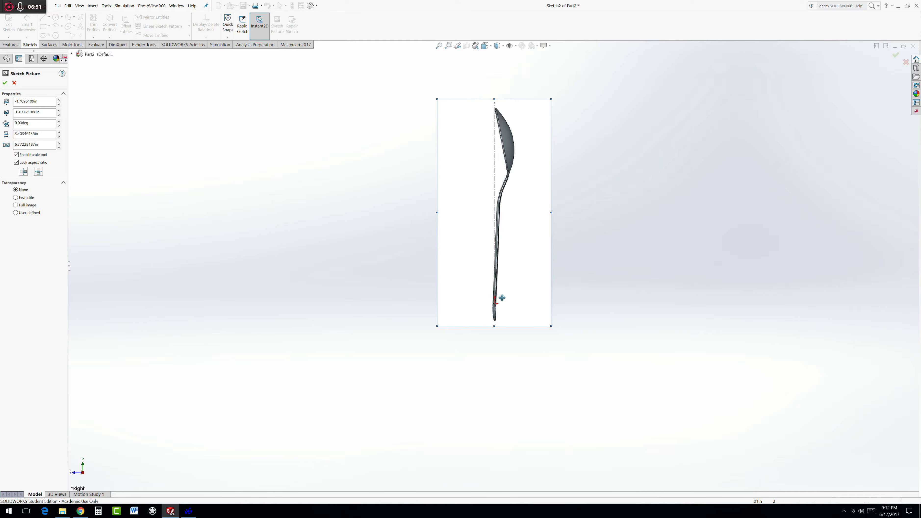
pyautogui.moveTo(504, 297); pyautogui.dragTo(507, 297)
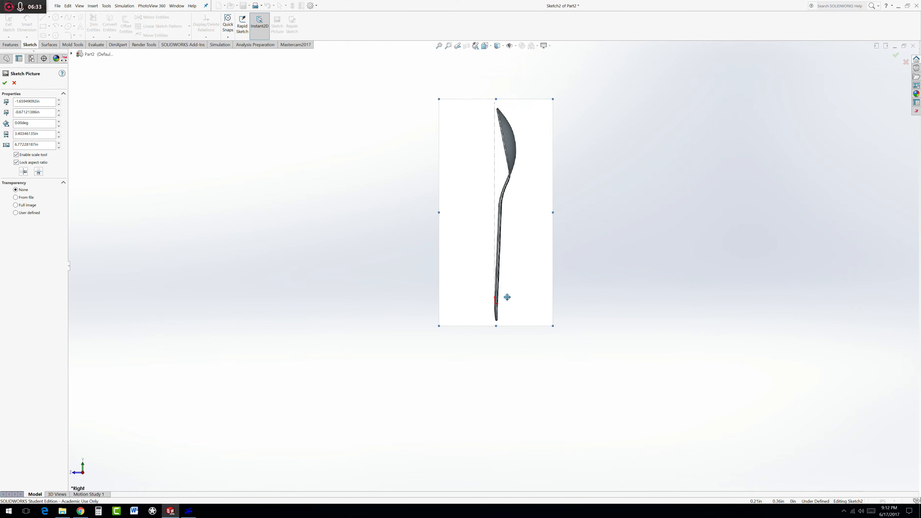
pyautogui.scroll(2, 507, 298)
pyautogui.scroll(-8, 501, 290)
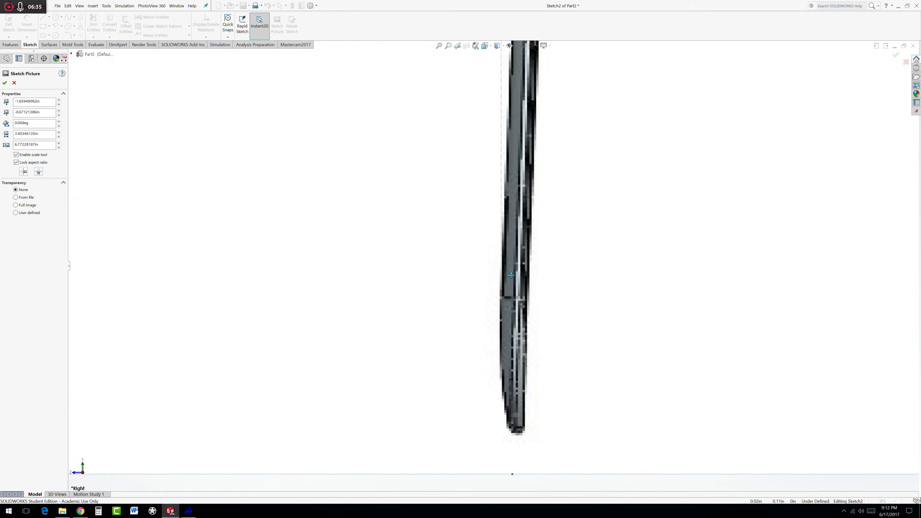
pyautogui.scroll(6, 526, 290)
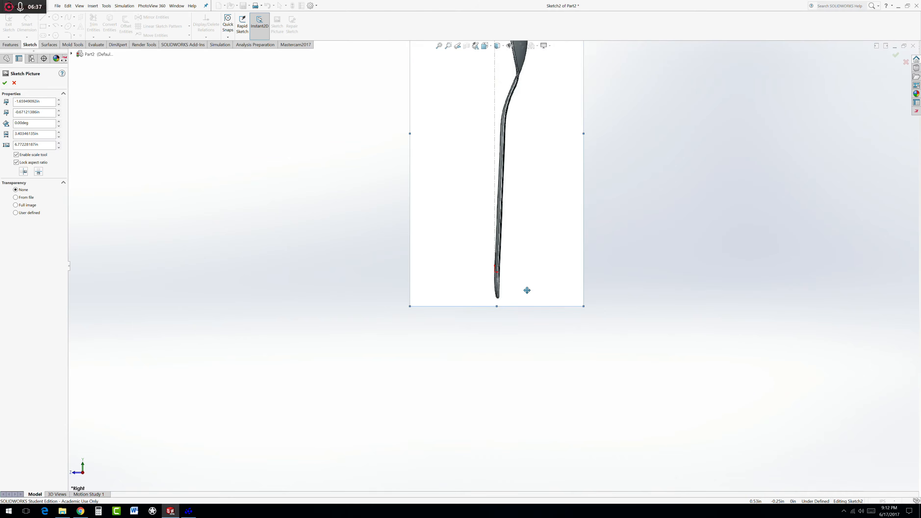
# - Rotate the side picture by 0.50 degrees and enlarge it to about 3.45 in wide by 6.86 in tall
pyautogui.scroll(-4, 516, 94)
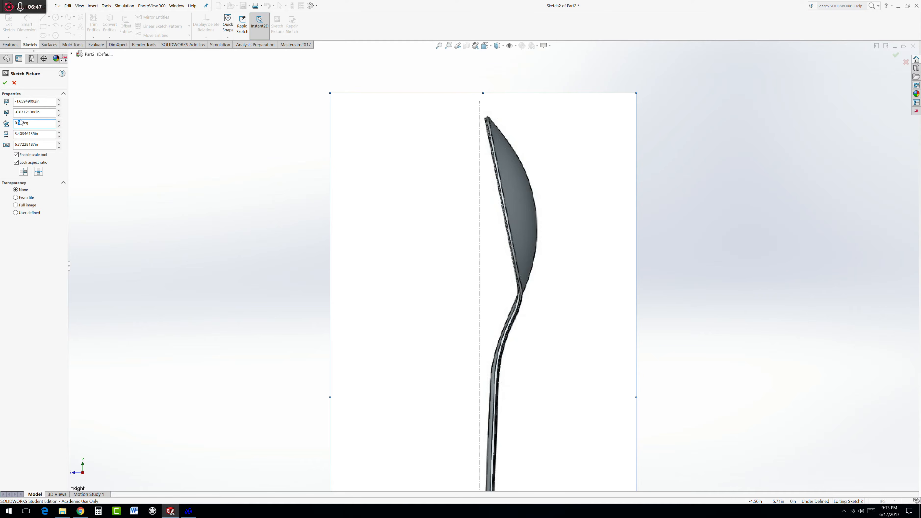
pyautogui.press('Return')
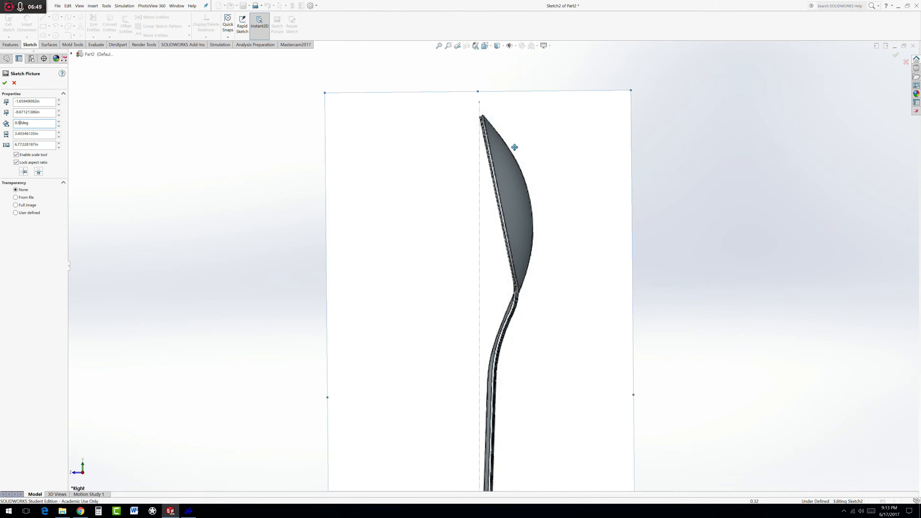
pyautogui.moveTo(478, 91); pyautogui.dragTo(478, 84)
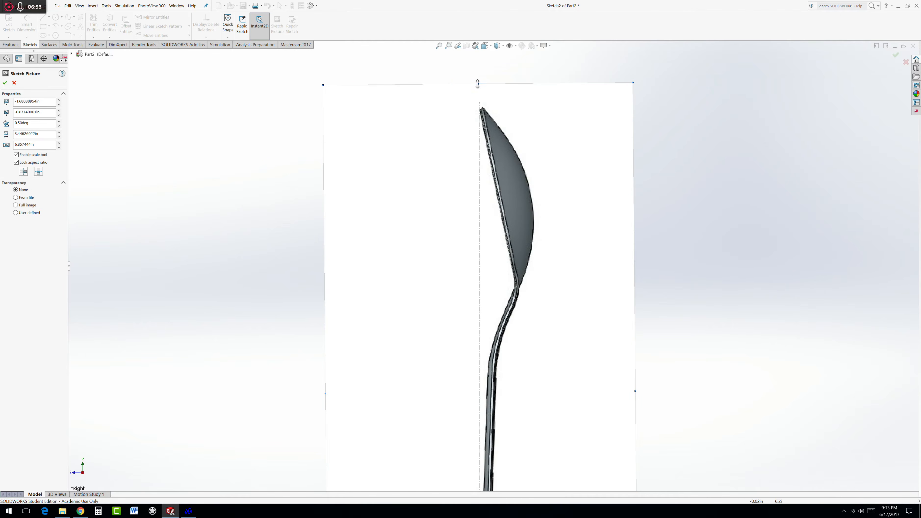
# - Reposition the side picture at about X −1.67 in, Y −0.69 in, accept it and exit the sketch
pyautogui.scroll(4, 528, 259)
pyautogui.scroll(-5, 498, 441)
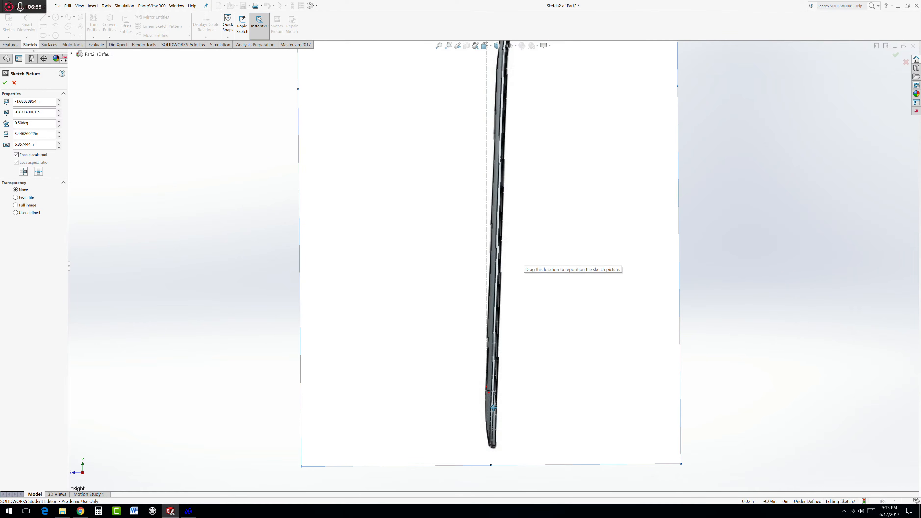
pyautogui.moveTo(495, 407); pyautogui.dragTo(495, 409)
pyautogui.scroll(5, 521, 398)
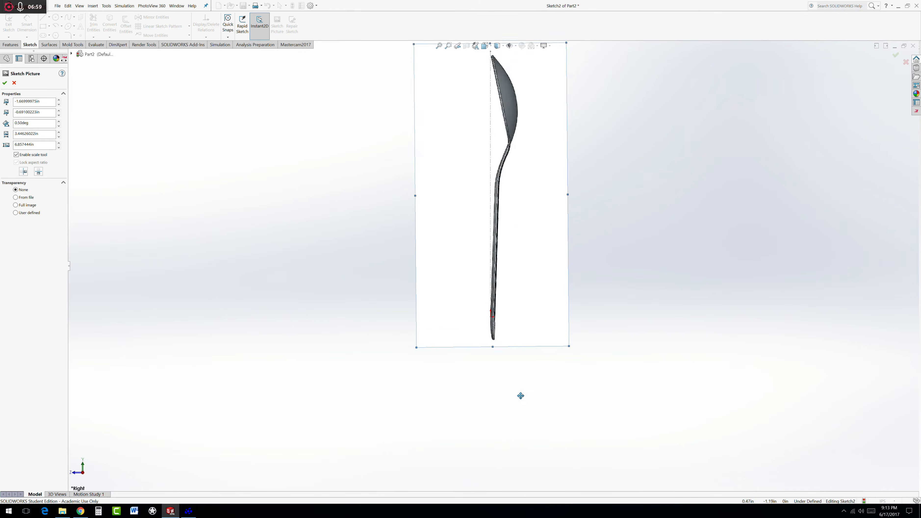
pyautogui.scroll(-3, 524, 200)
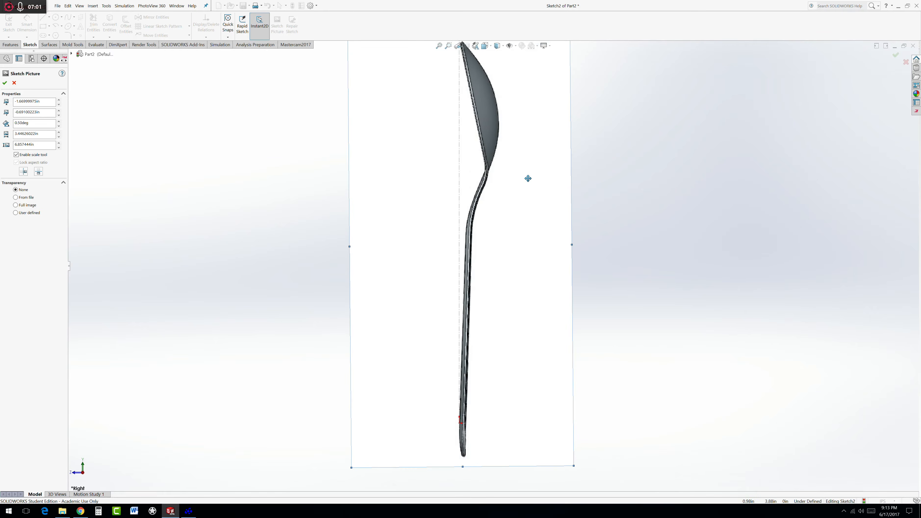
pyautogui.scroll(2, 513, 222)
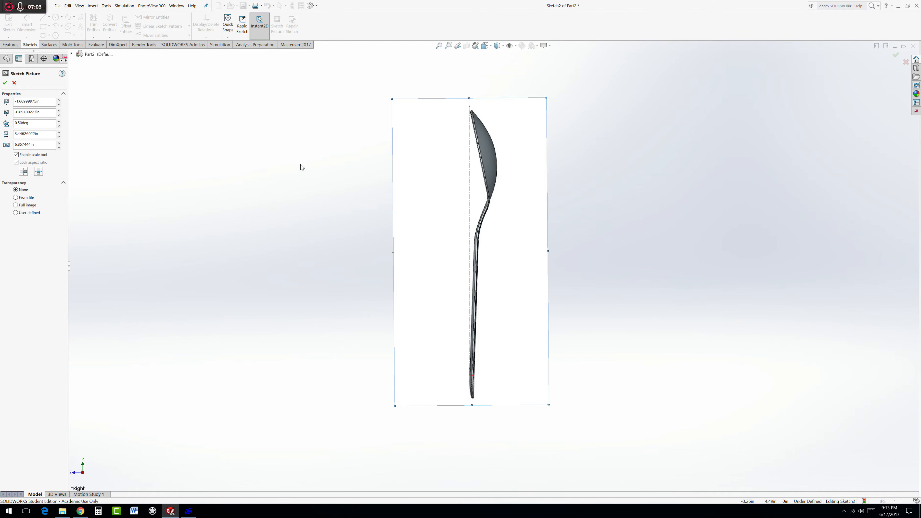
pyautogui.click(5, 83)
pyautogui.click(8, 23)
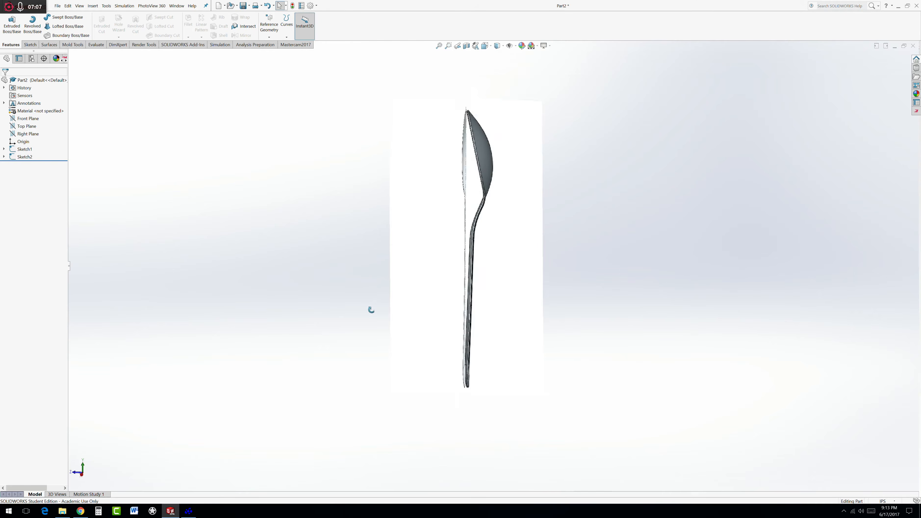
pyautogui.moveTo(371, 310)
pyautogui.mouseDown(button='middle')
pyautogui.moveTo(436, 292)
pyautogui.moveTo(432, 255)
pyautogui.moveTo(475, 315)
pyautogui.moveTo(485, 279)
pyautogui.mouseUp(button='middle')
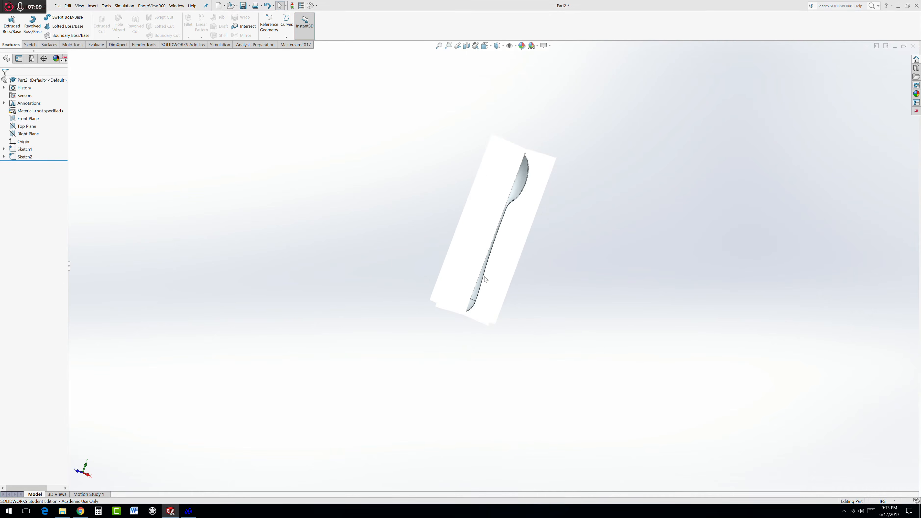
# - Start a new sketch on the Front Plane and orient the view to the front
pyautogui.click(28, 119)
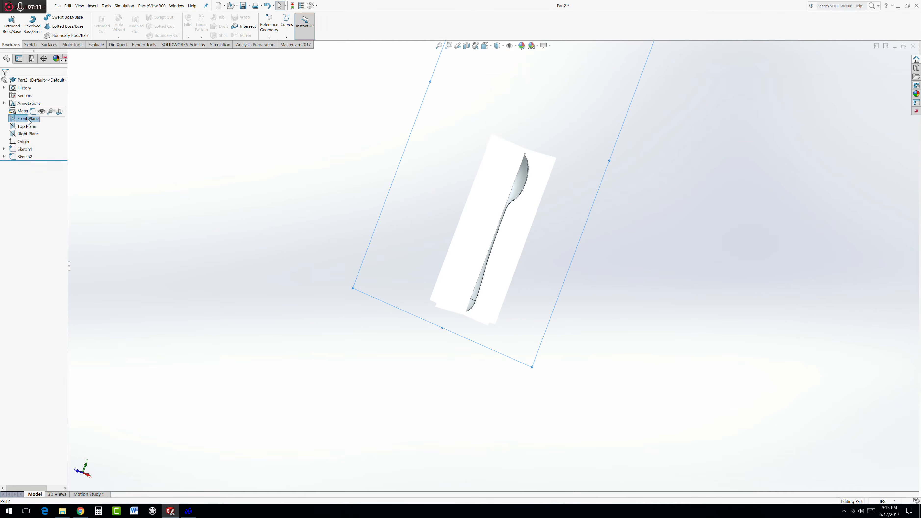
pyautogui.click(33, 112)
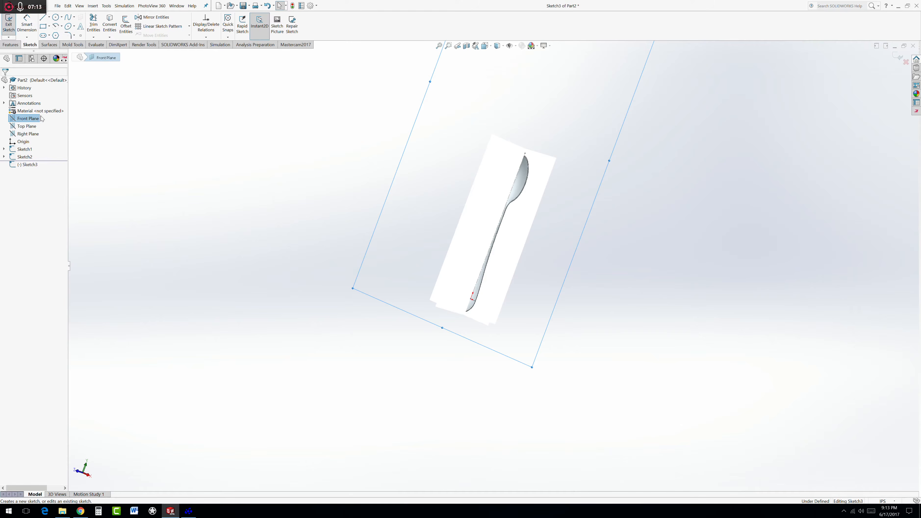
pyautogui.click(485, 45)
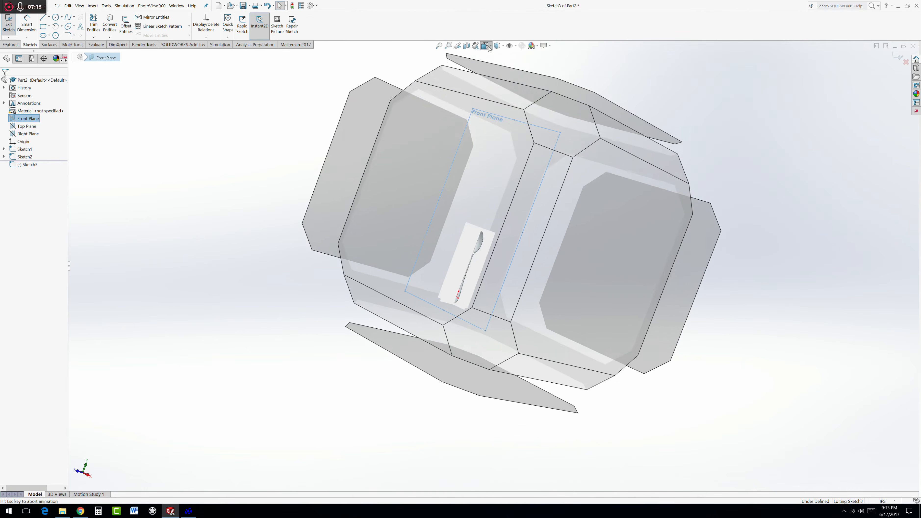
pyautogui.click(458, 240)
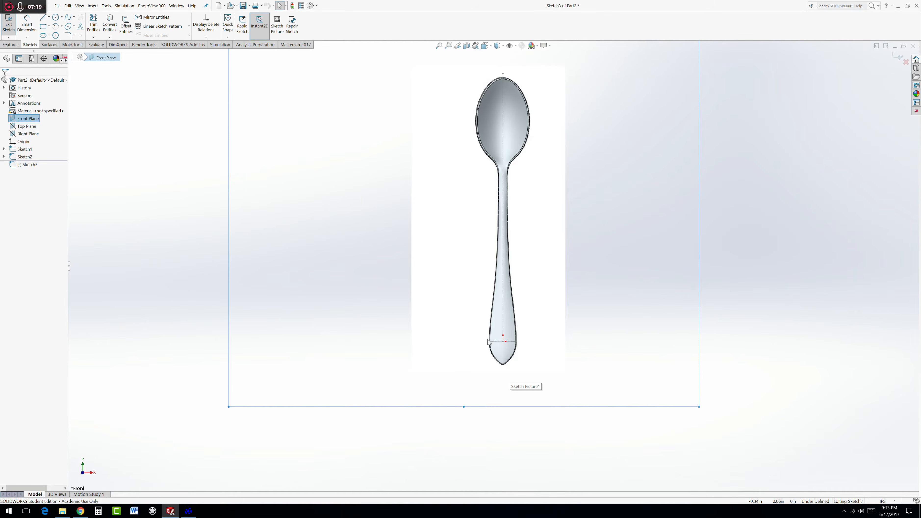
# - Draw a horizontal construction centerline about 0.29 in long from the origin to the left edge of the spoon handle
pyautogui.click(49, 18)
pyautogui.click(60, 32)
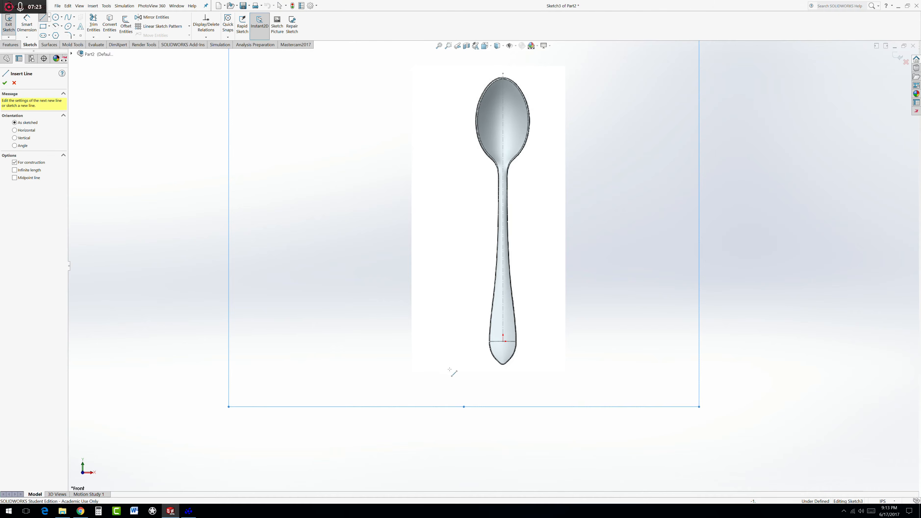
pyautogui.click(515, 349)
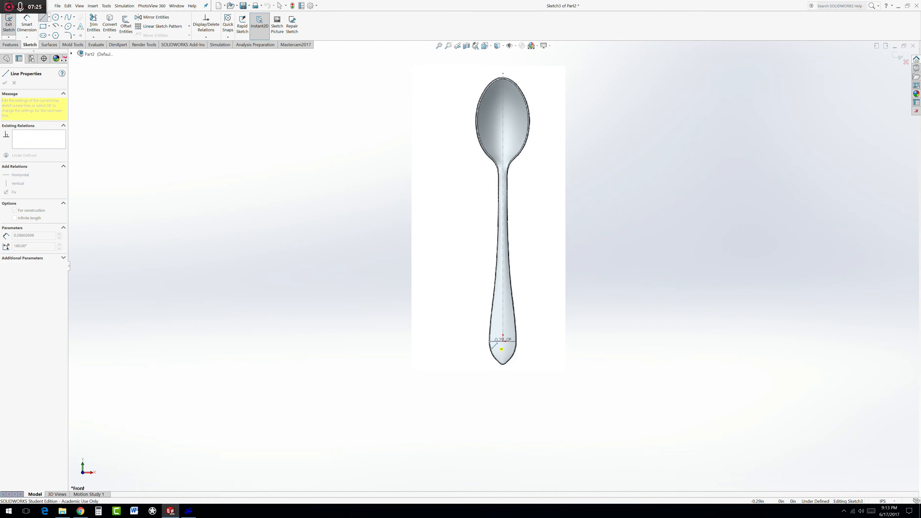
pyautogui.click(489, 341)
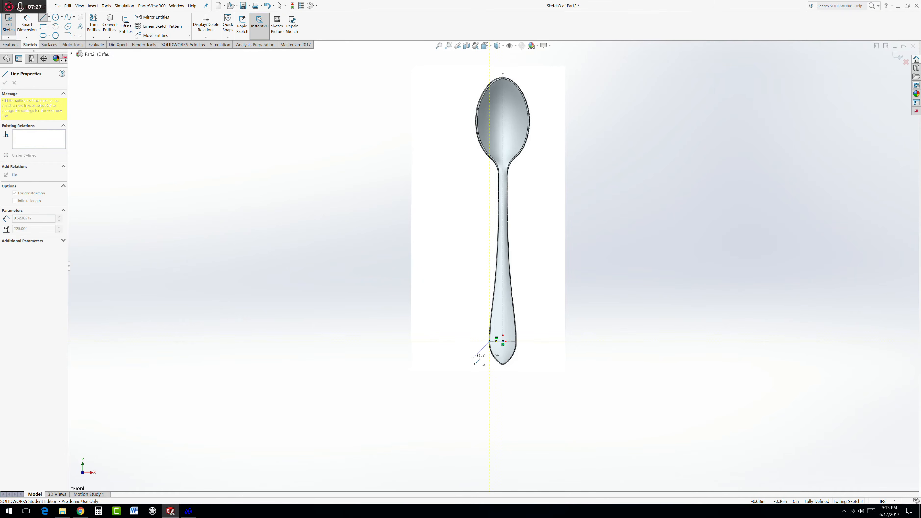
pyautogui.press('Escape')
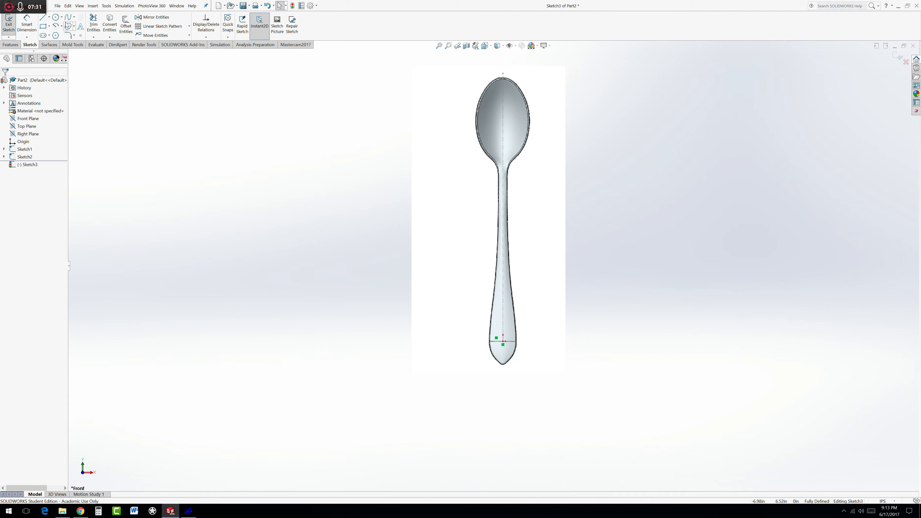
# - Trace the spoon's left outline with a spline from the horizontal centerline's end, around the bowl, to the top end of the vertical construction line
pyautogui.click(74, 18)
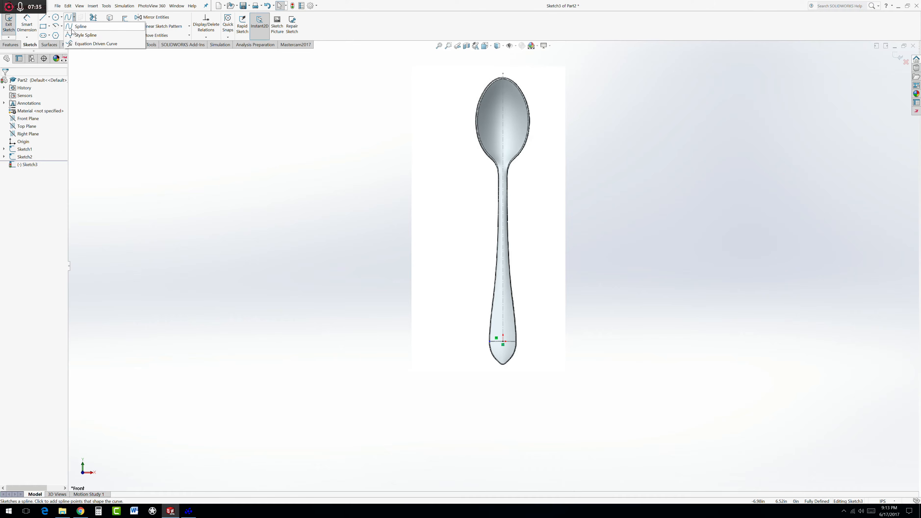
pyautogui.click(71, 28)
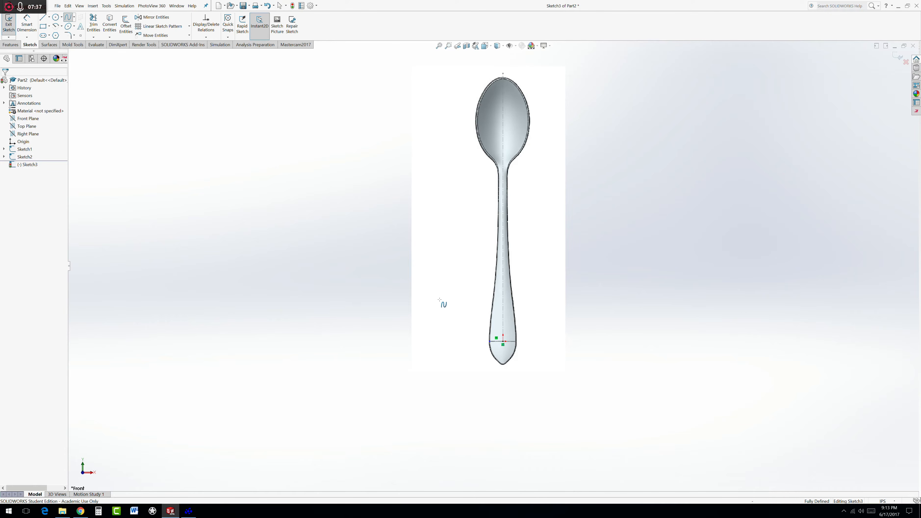
pyautogui.click(490, 341)
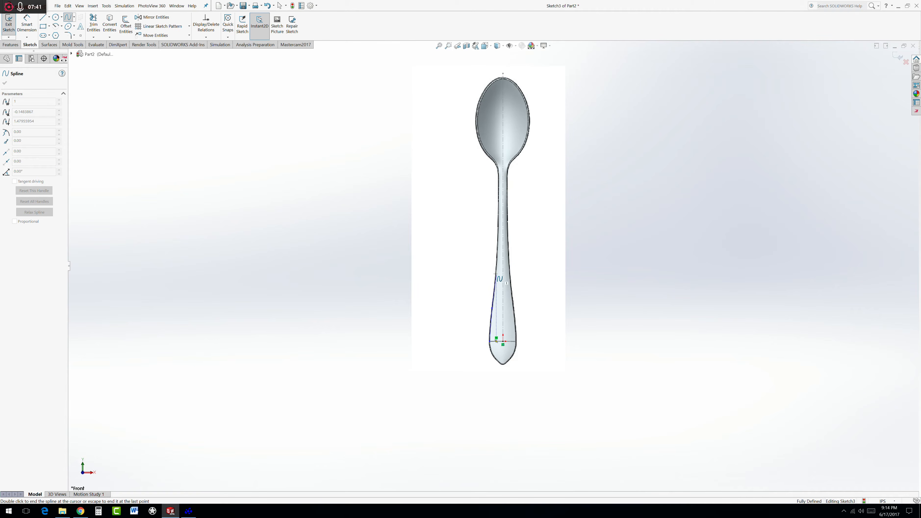
pyautogui.scroll(-3, 498, 231)
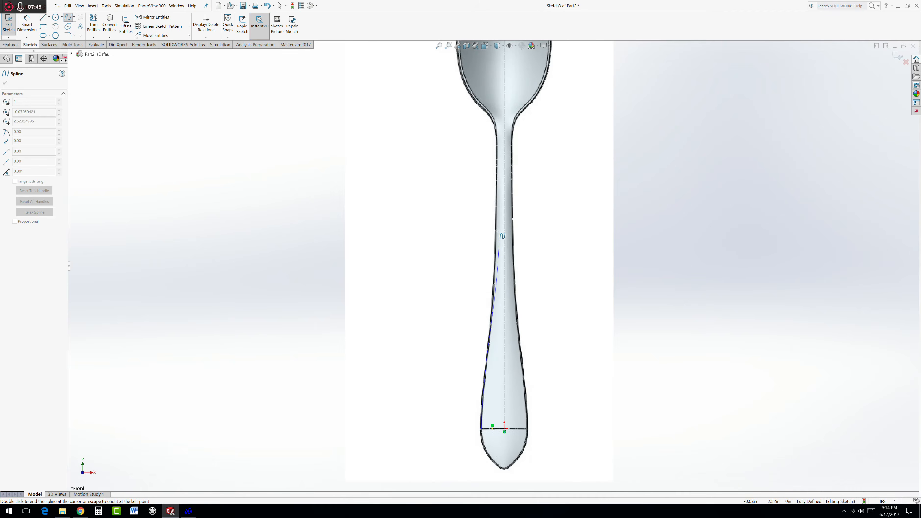
pyautogui.scroll(-1, 498, 231)
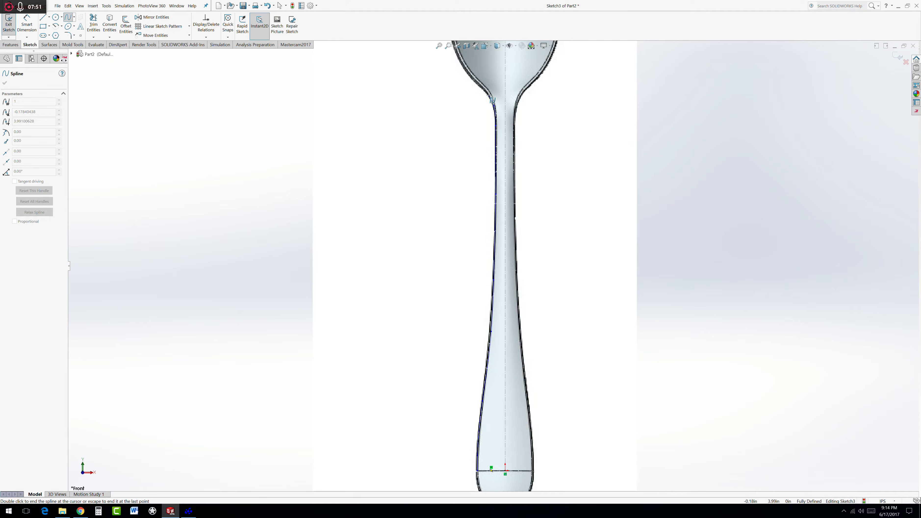
pyautogui.scroll(3, 464, 91)
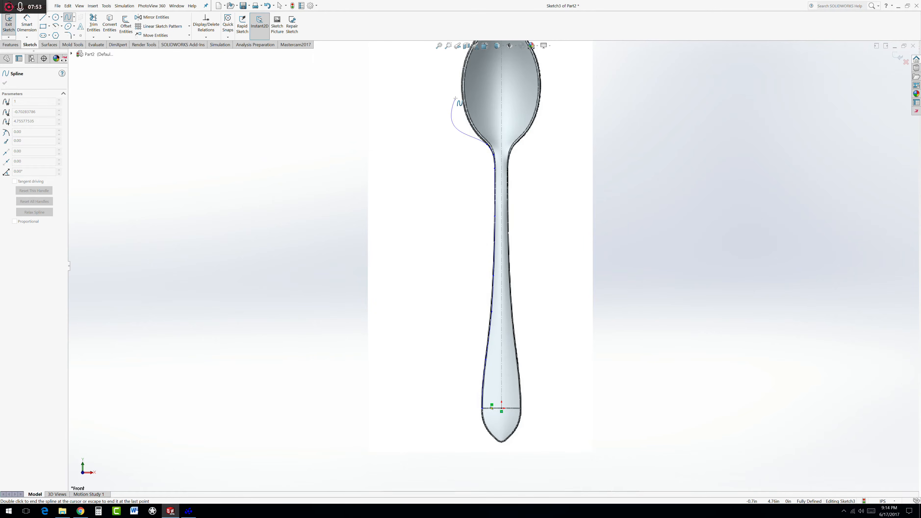
pyautogui.scroll(-3, 446, 232)
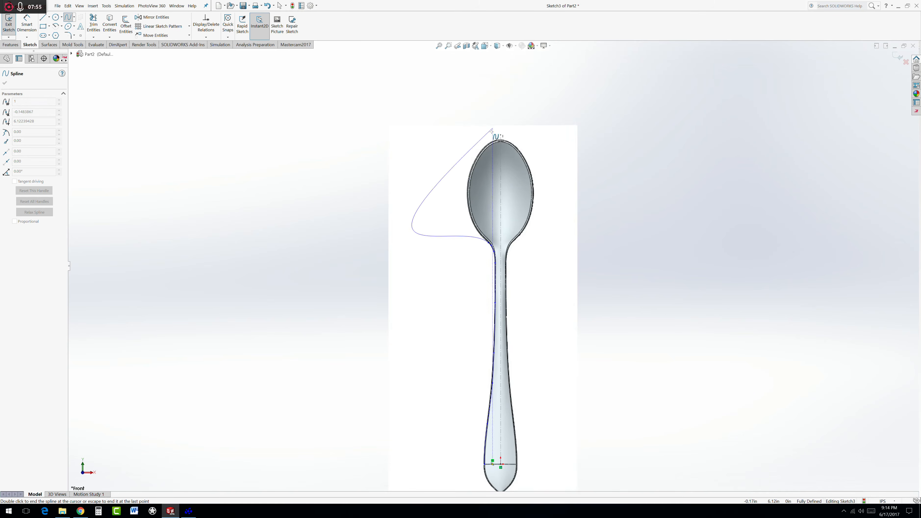
pyautogui.click(467, 257)
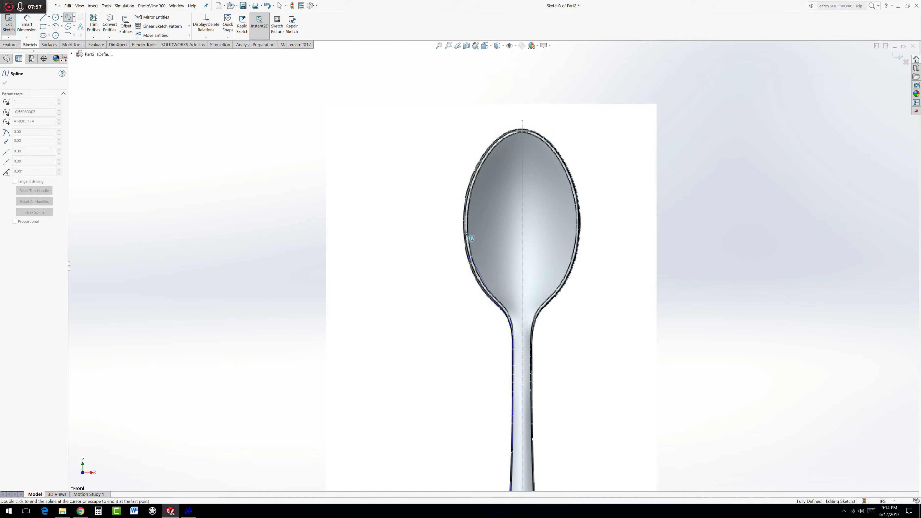
pyautogui.click(469, 187)
pyautogui.click(493, 145)
pyautogui.click(522, 121)
pyautogui.press('Escape')
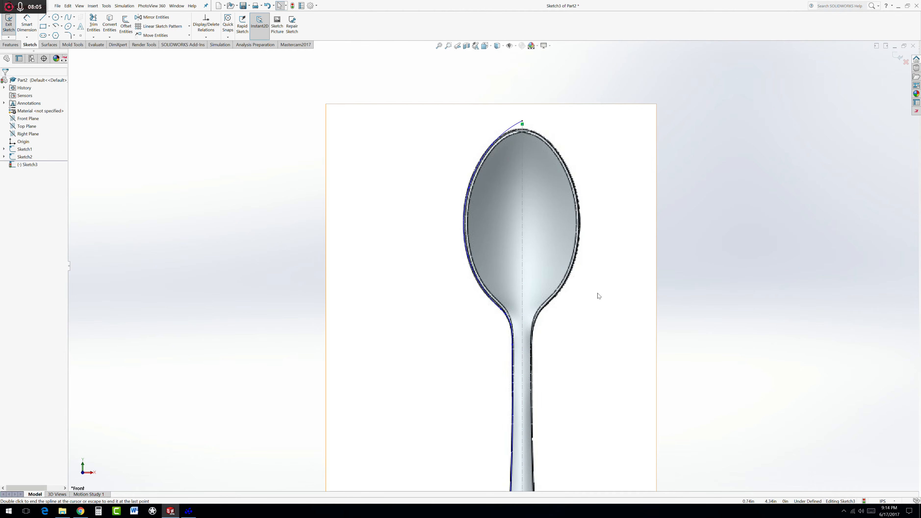
# - Move the spline point on the handle's left edge to about X −0.16 in, Y 1.41 in, and exit the sketch
pyautogui.scroll(3, 524, 404)
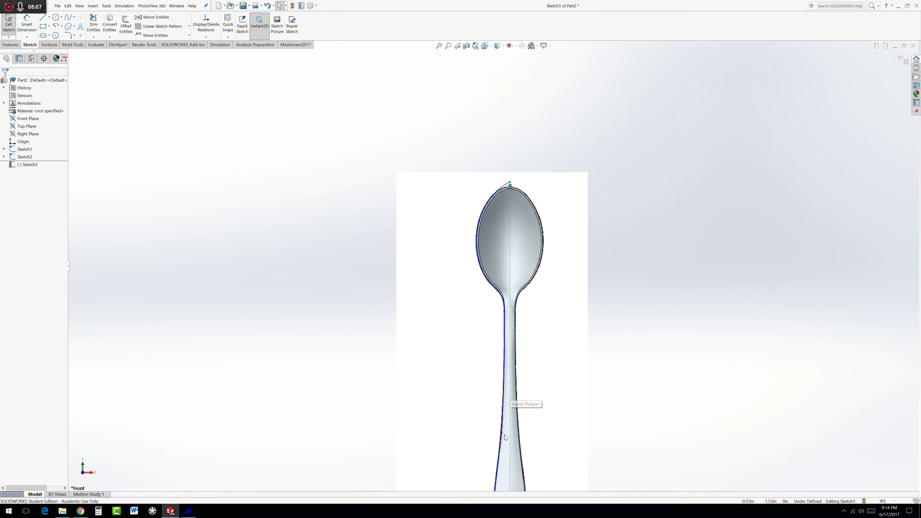
pyautogui.scroll(-5, 507, 418)
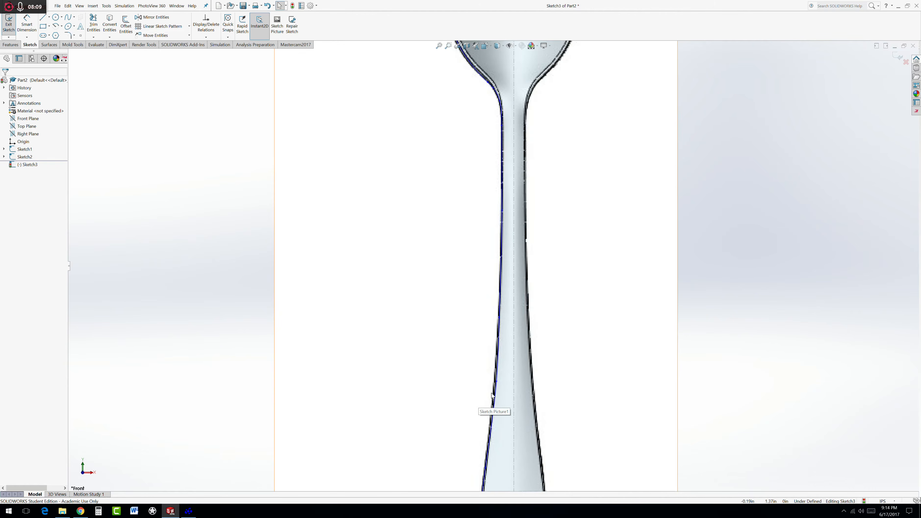
pyautogui.scroll(-4, 500, 409)
pyautogui.click(493, 352)
pyautogui.click(491, 352)
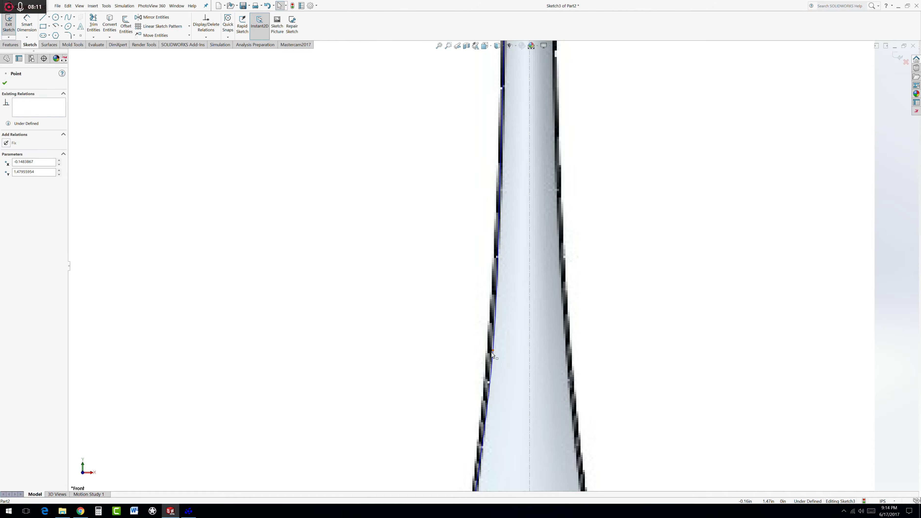
pyautogui.moveTo(490, 352); pyautogui.dragTo(491, 352)
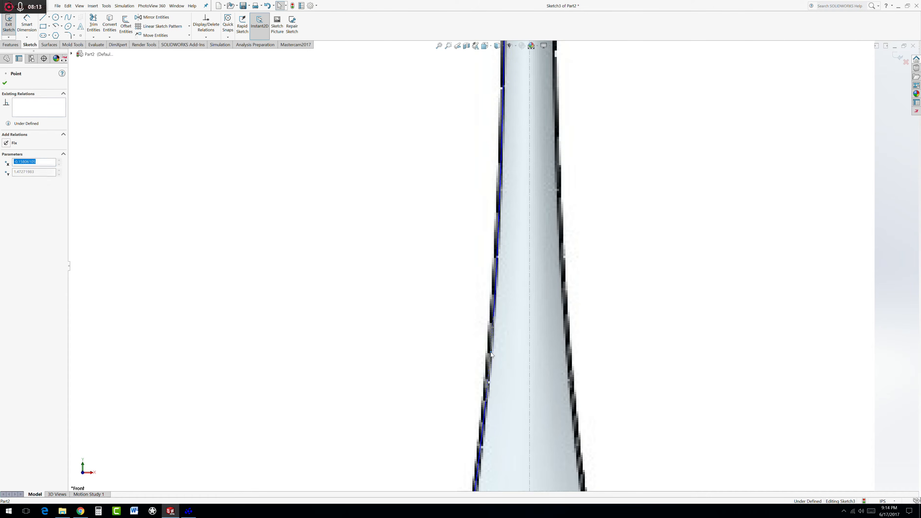
pyautogui.click(437, 403)
pyautogui.scroll(3, 435, 406)
pyautogui.scroll(3, 436, 408)
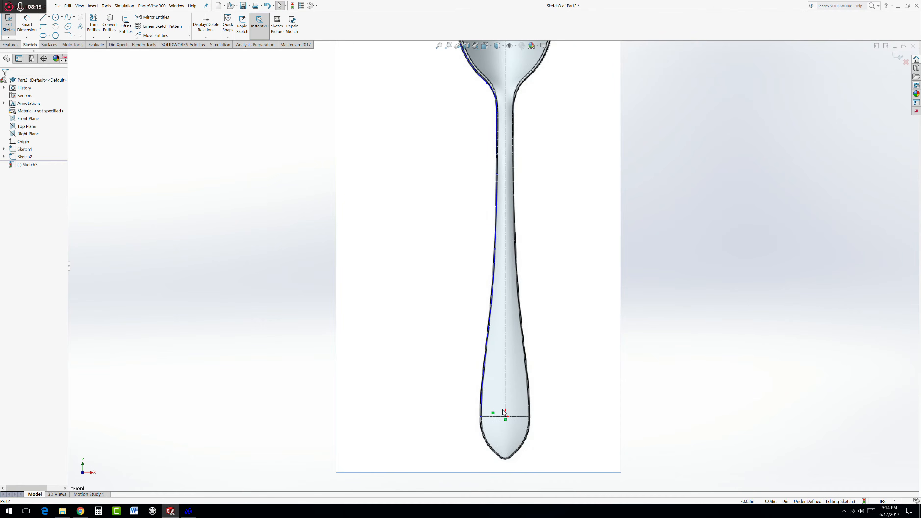
pyautogui.scroll(5, 504, 412)
pyautogui.scroll(-2, 498, 162)
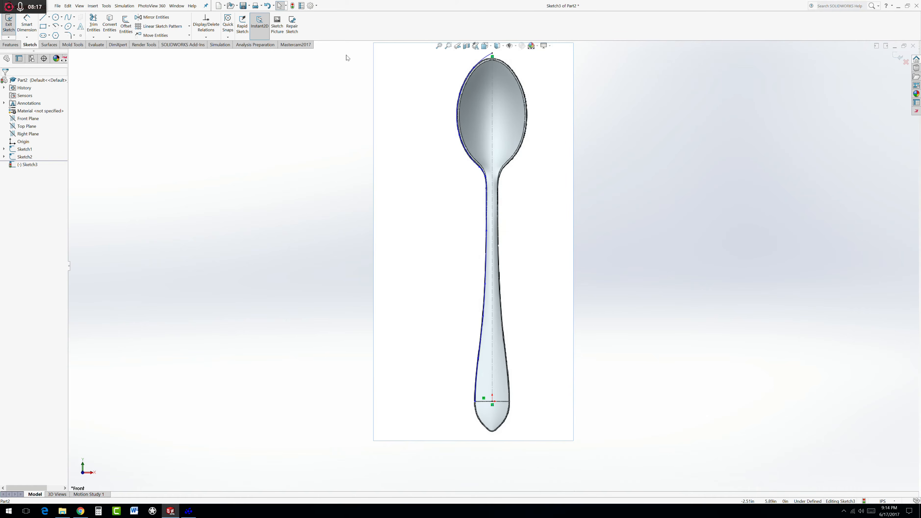
pyautogui.click(293, 7)
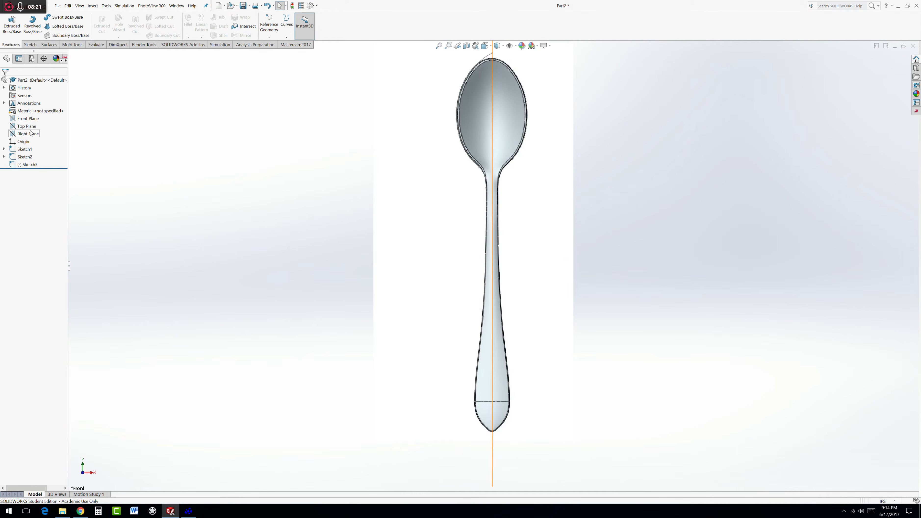
# - Start a new sketch on the Right Plane and orient the view to the right side
pyautogui.click(26, 134)
pyautogui.click(28, 130)
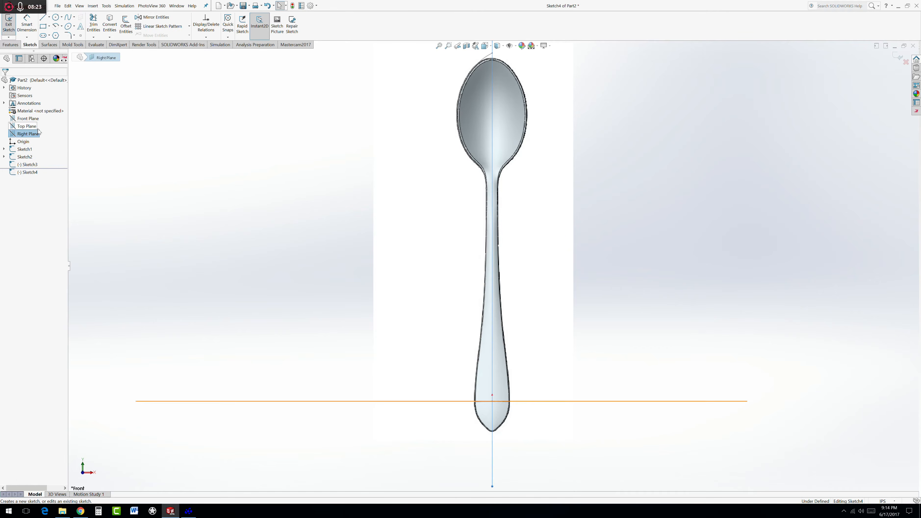
pyautogui.click(484, 47)
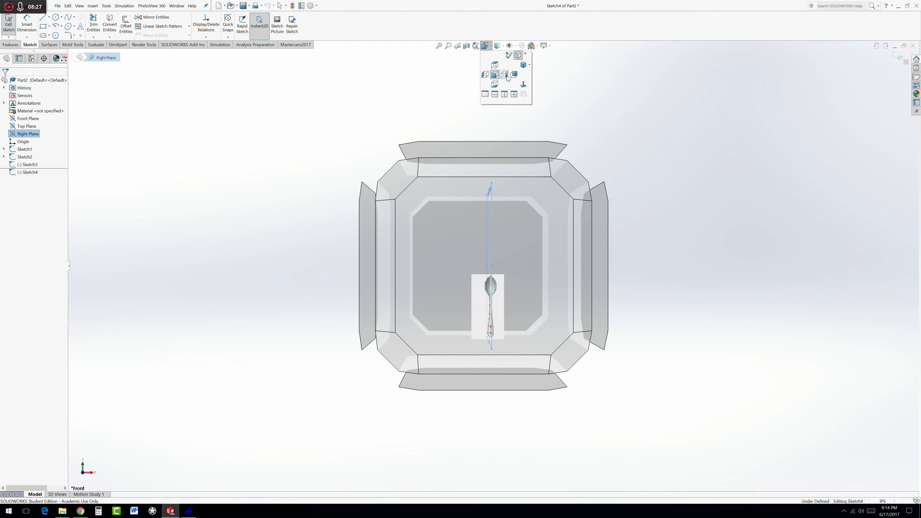
pyautogui.click(506, 77)
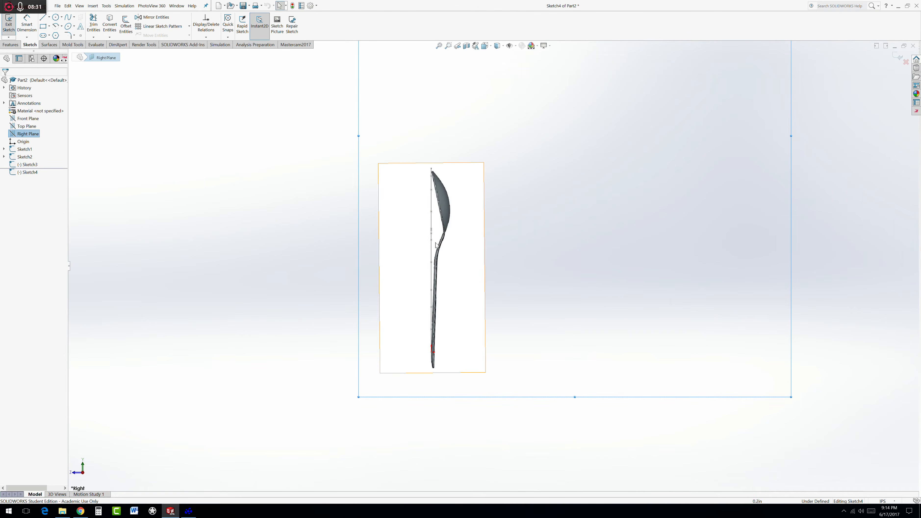
# - Draw a horizontal construction centerline about 0.06 in long from the origin to the middle of the handle's side profile
pyautogui.scroll(-2, 437, 244)
pyautogui.scroll(-1, 455, 389)
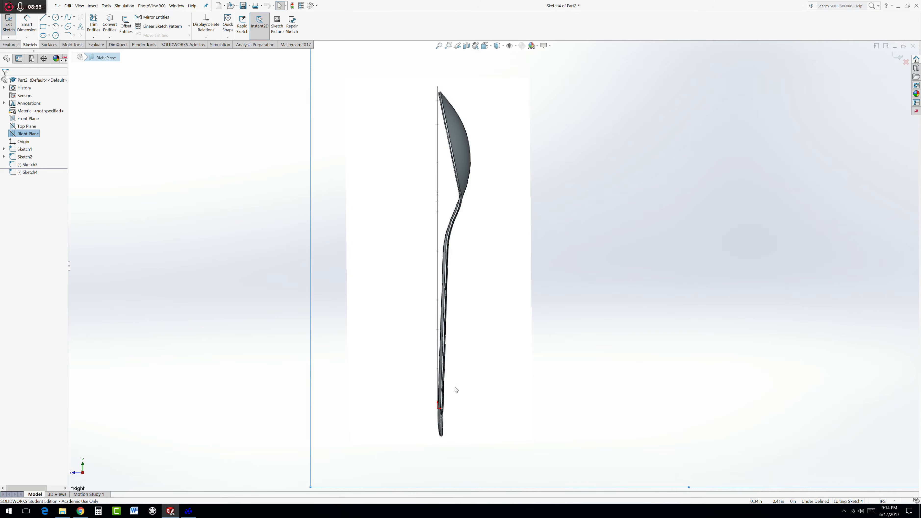
pyautogui.scroll(-1, 455, 389)
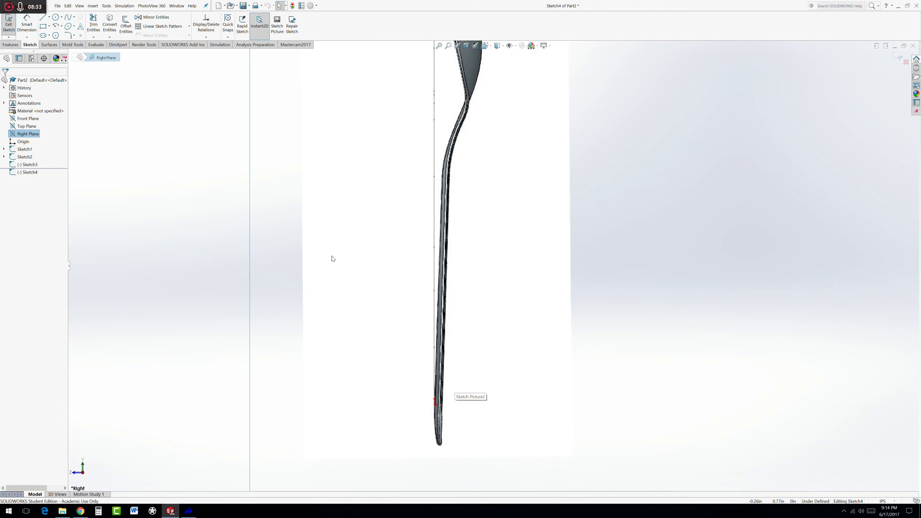
pyautogui.click(47, 18)
pyautogui.click(49, 18)
pyautogui.click(48, 38)
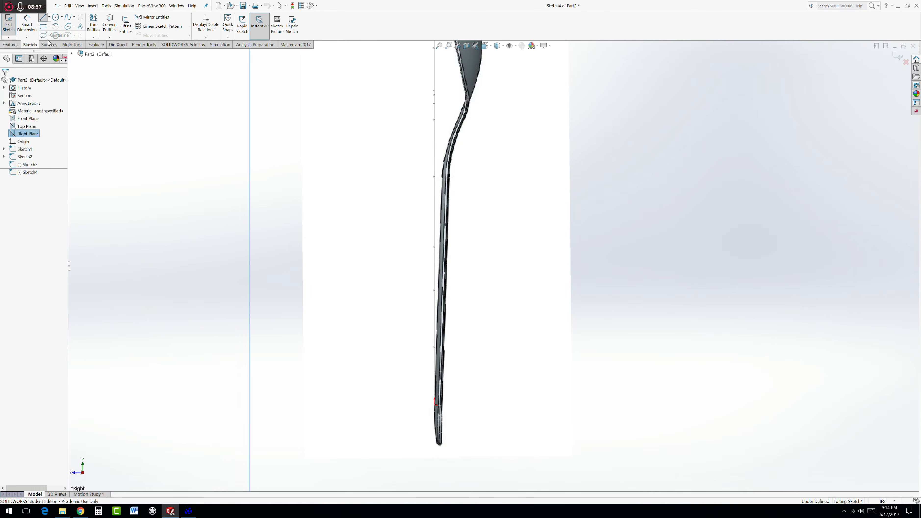
pyautogui.scroll(-3, 460, 369)
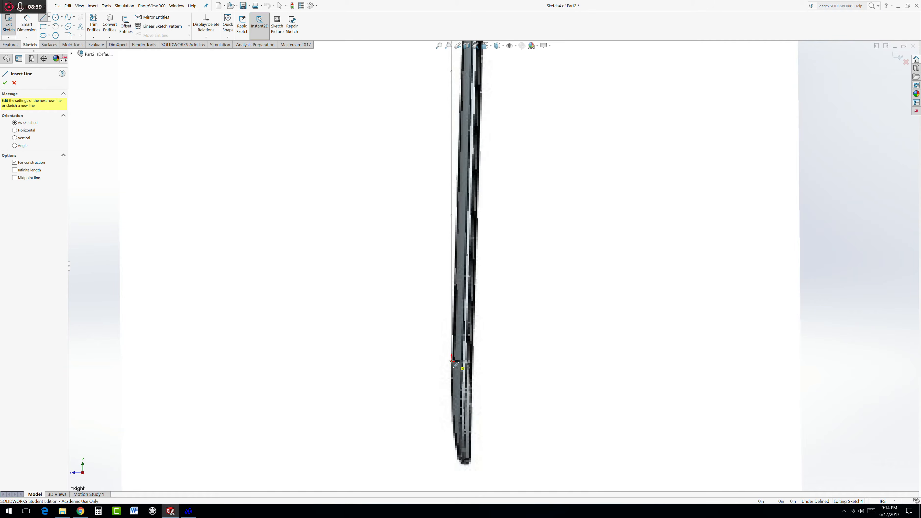
pyautogui.click(453, 368)
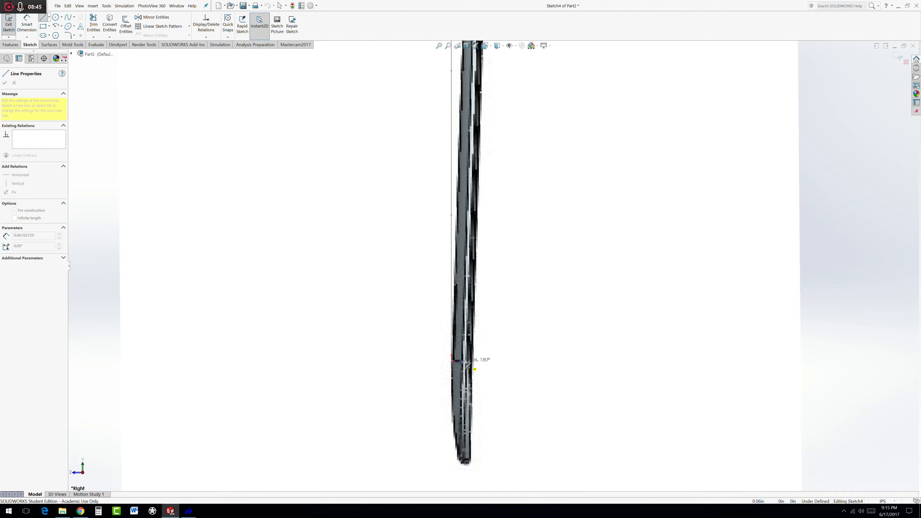
pyautogui.click(467, 362)
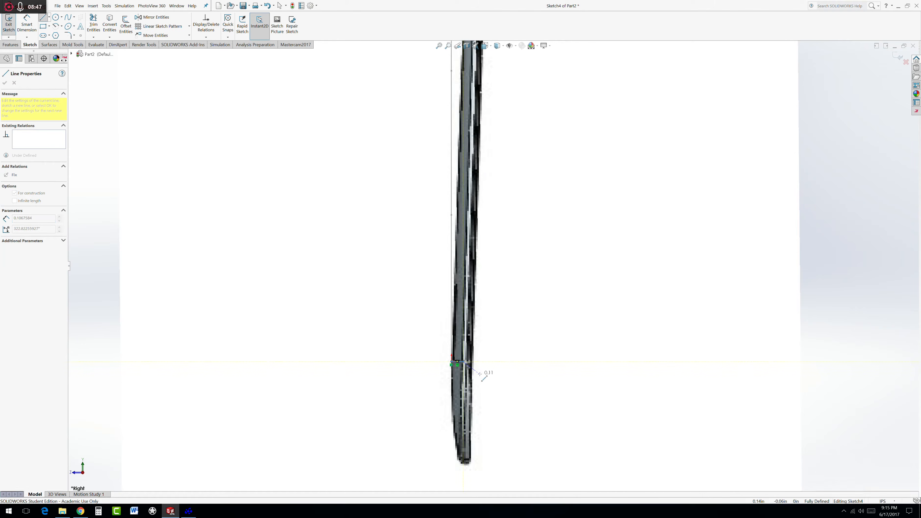
pyautogui.press('Escape')
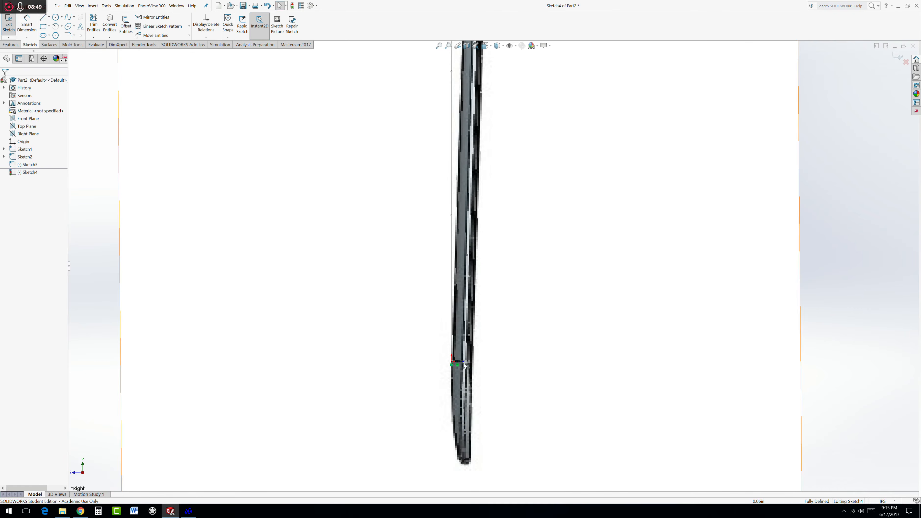
# - Trace the spoon's side profile with a spline from the horizontal centerline's end, along the handle and bowl rim, to the vertical construction line's top end
pyautogui.scroll(1, 464, 363)
pyautogui.scroll(3, 443, 372)
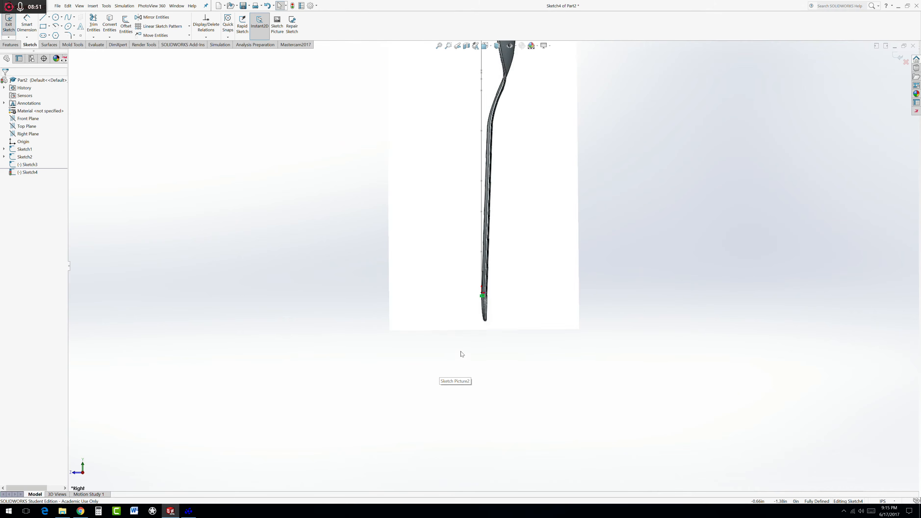
pyautogui.scroll(2, 501, 287)
pyautogui.scroll(-2, 521, 143)
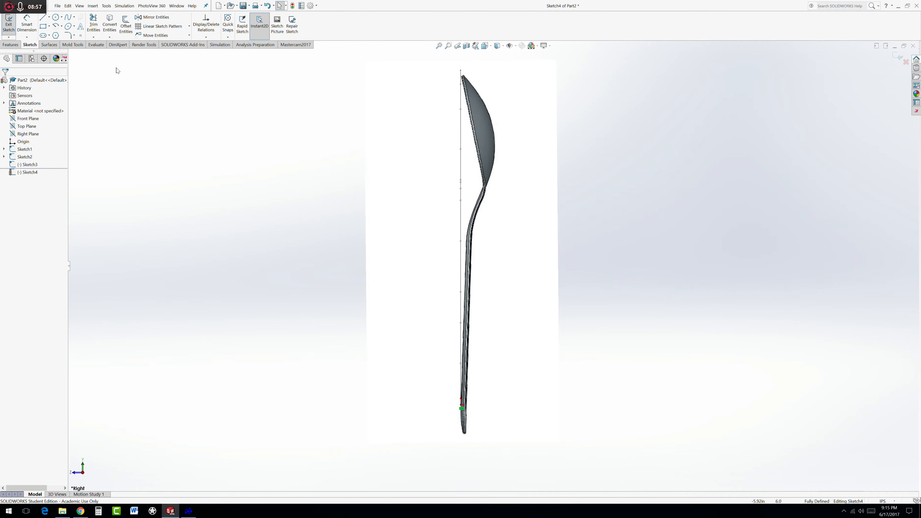
pyautogui.click(67, 17)
pyautogui.click(463, 406)
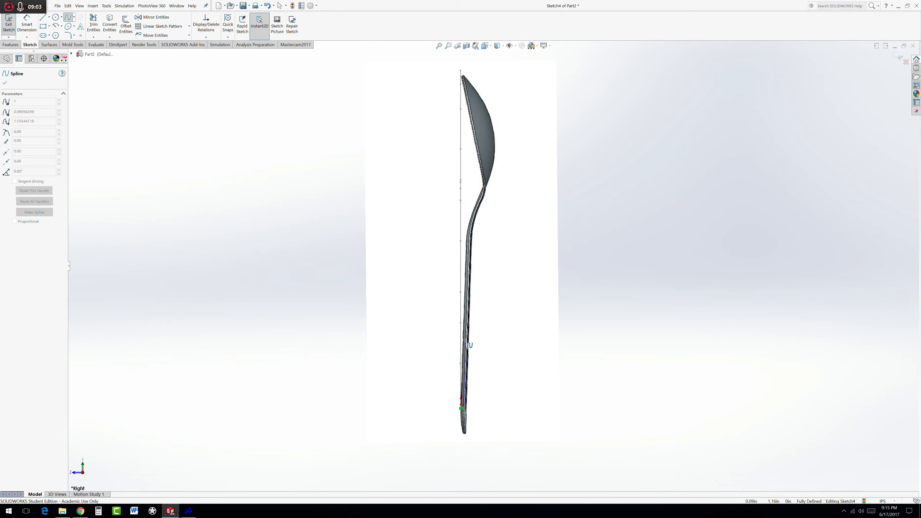
pyautogui.click(469, 255)
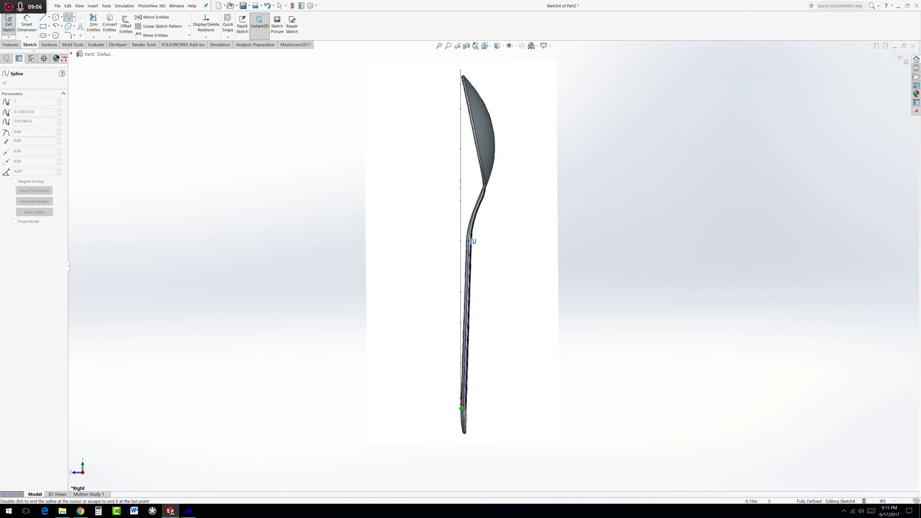
pyautogui.click(469, 236)
pyautogui.click(471, 225)
pyautogui.scroll(2, 476, 221)
pyautogui.scroll(-5, 478, 228)
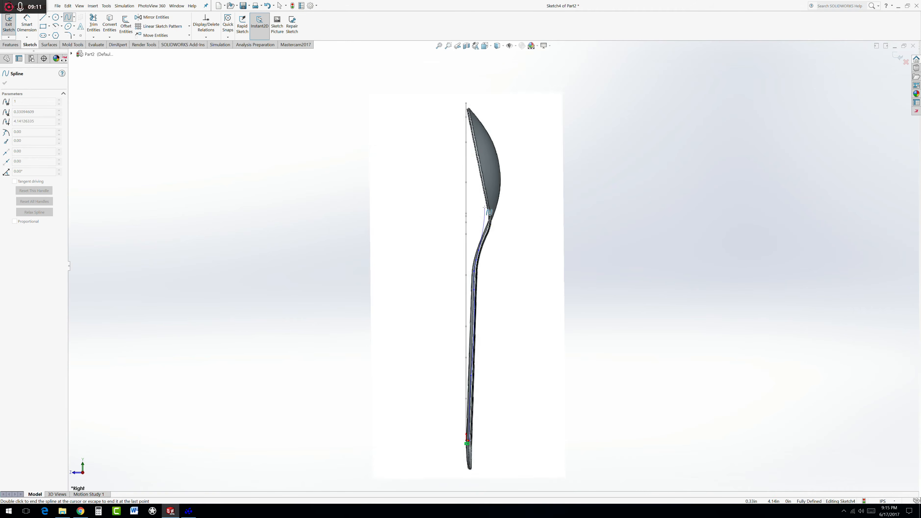
pyautogui.click(482, 243)
pyautogui.click(488, 221)
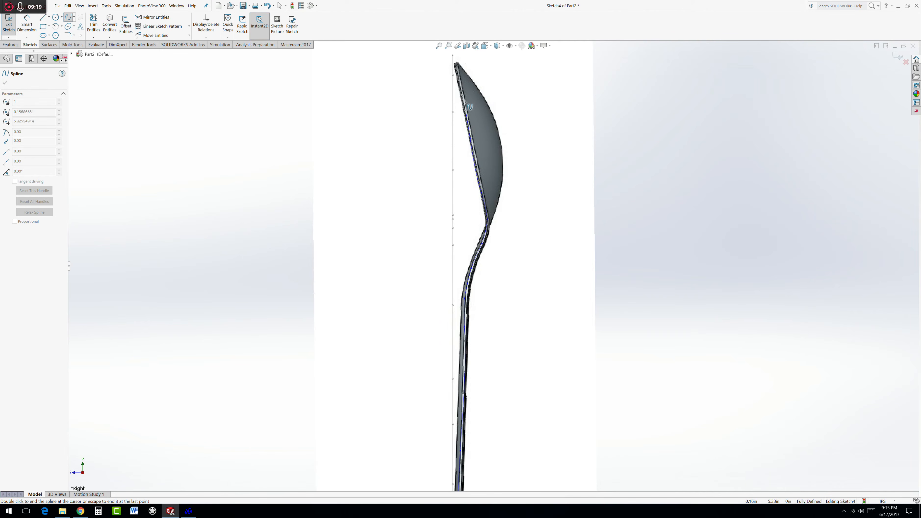
pyautogui.click(453, 56)
pyautogui.press('Escape')
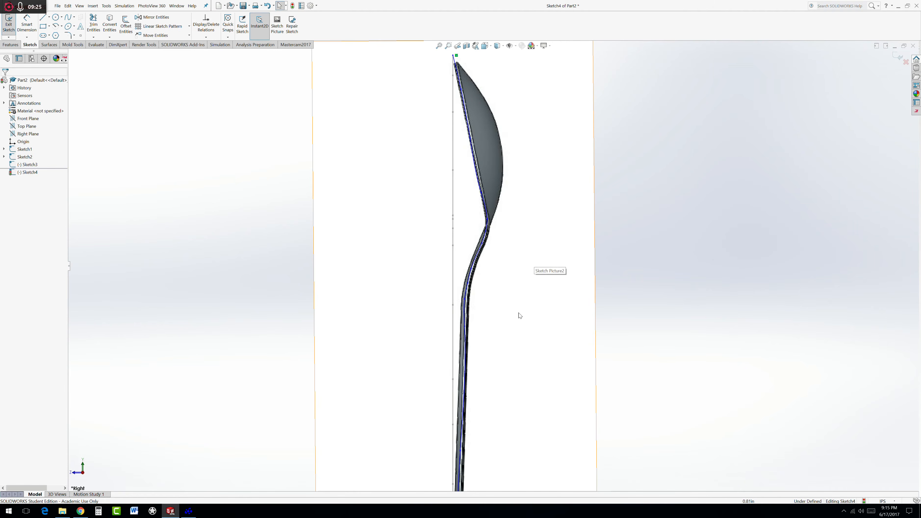
# - Try to reshape the side spline along the bowl rim, and undo the change
pyautogui.scroll(-3, 475, 119)
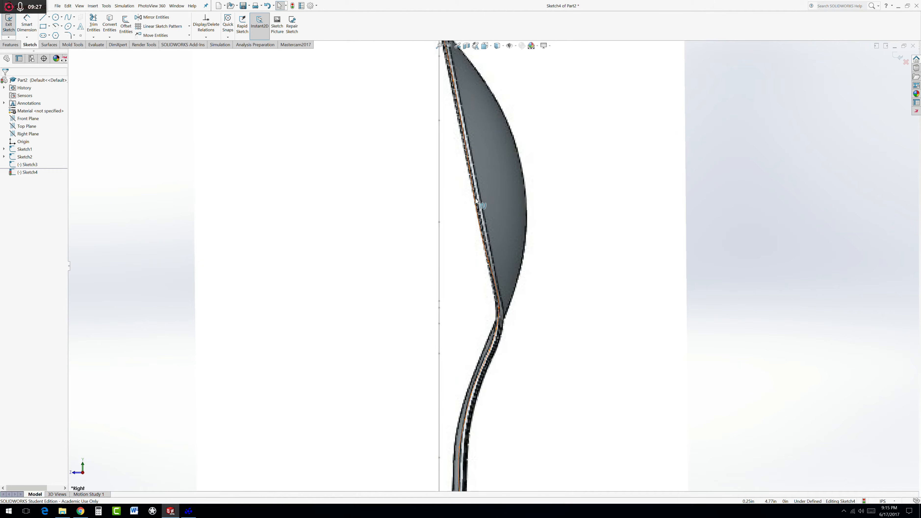
pyautogui.click(488, 264)
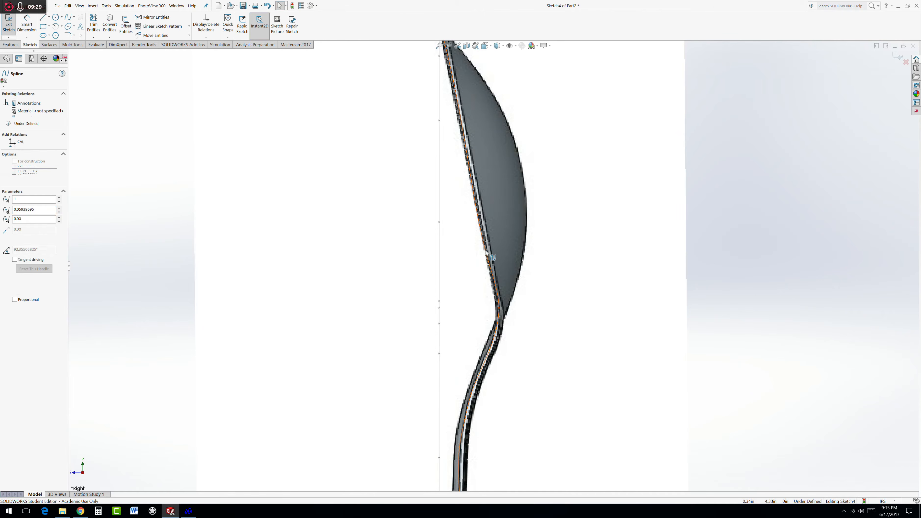
pyautogui.moveTo(486, 241); pyautogui.dragTo(487, 244)
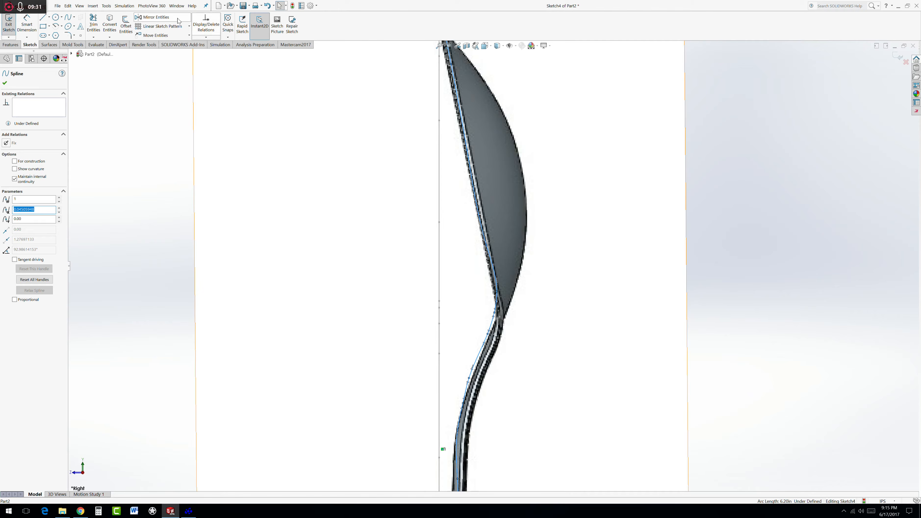
pyautogui.click(268, 7)
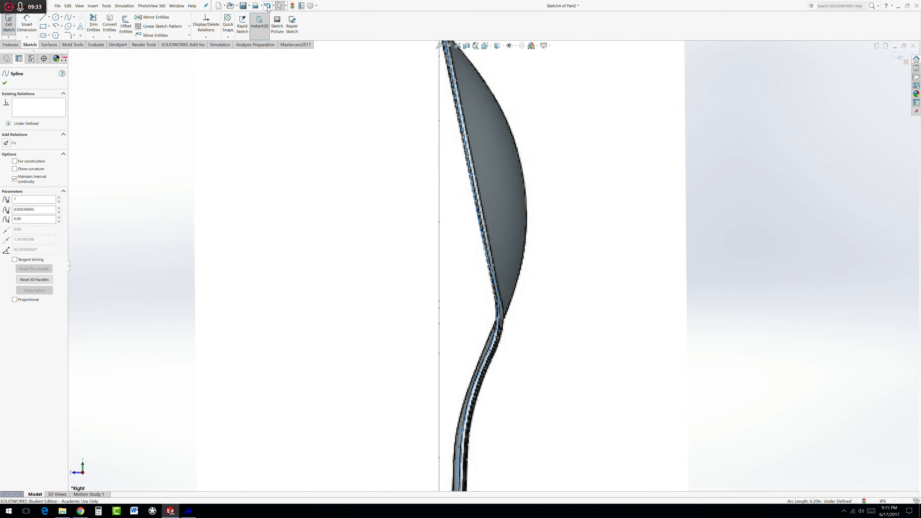
# - Nudge the spline point near the bowl's lower end to about Y 4.31 in, and insert a spline point midway along the bowl rim
pyautogui.moveTo(488, 261); pyautogui.dragTo(490, 261)
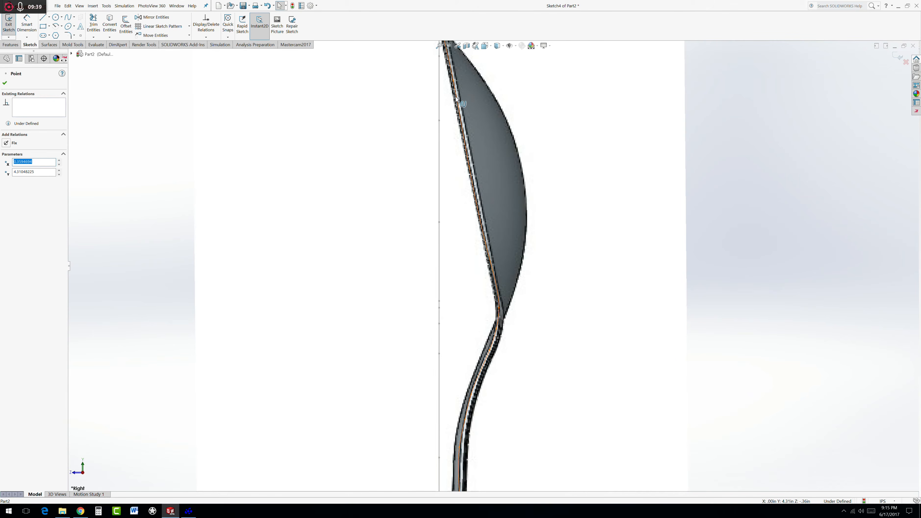
pyautogui.rightClick(474, 196)
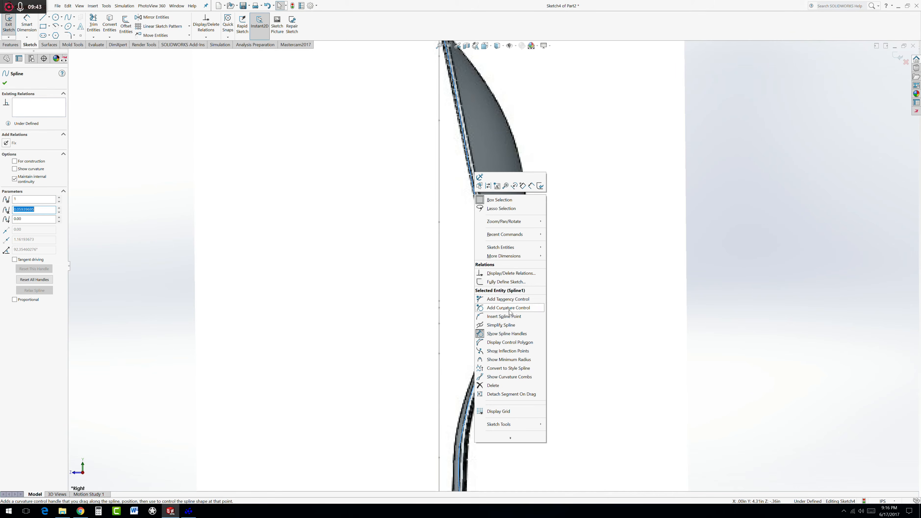
pyautogui.click(503, 316)
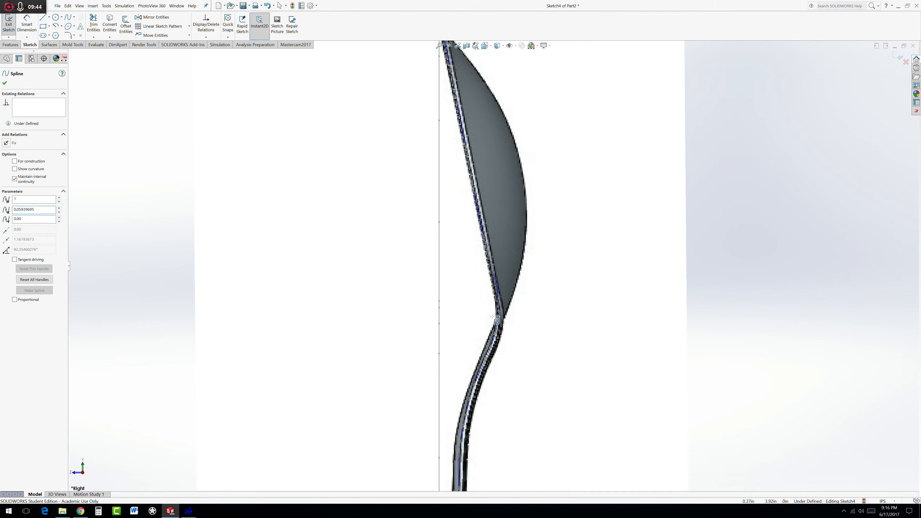
pyautogui.click(475, 191)
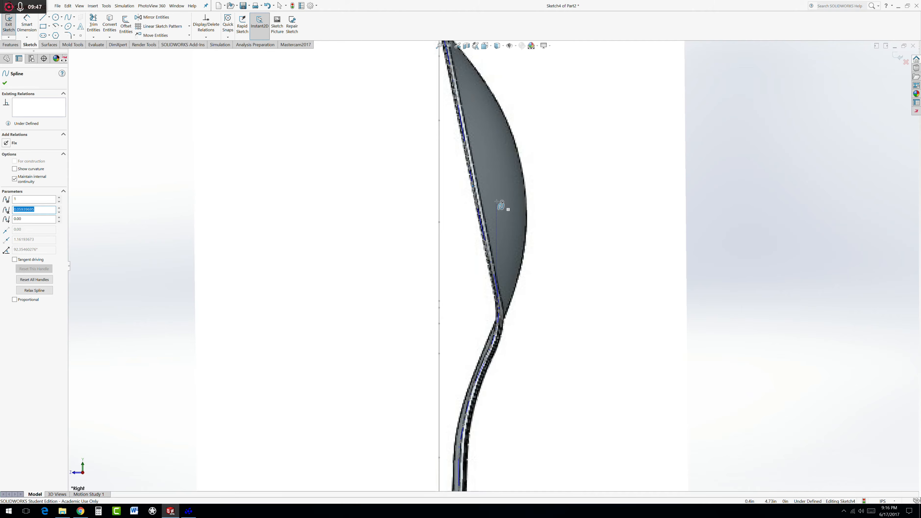
pyautogui.press('Escape')
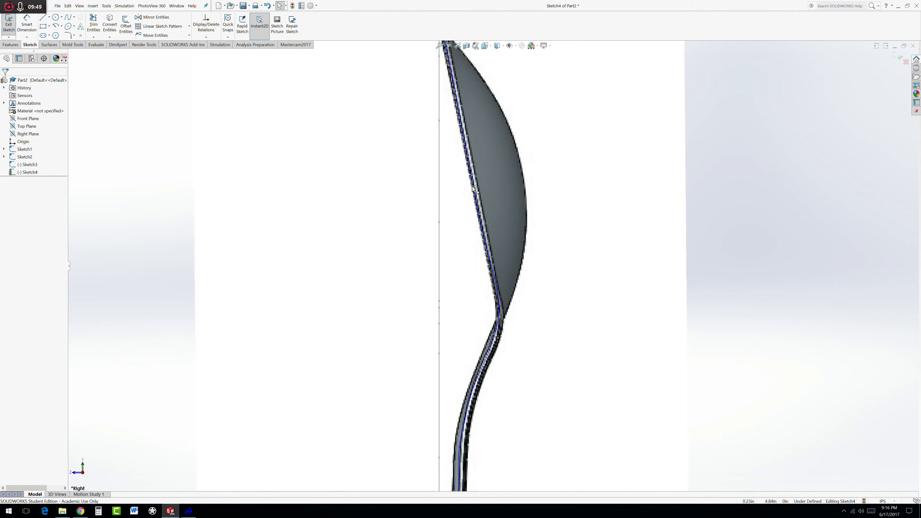
# - Adjust the new spline point on the bowl rim to about X 0.24 in, Y 4.84 in, and deselect it
pyautogui.click(474, 188)
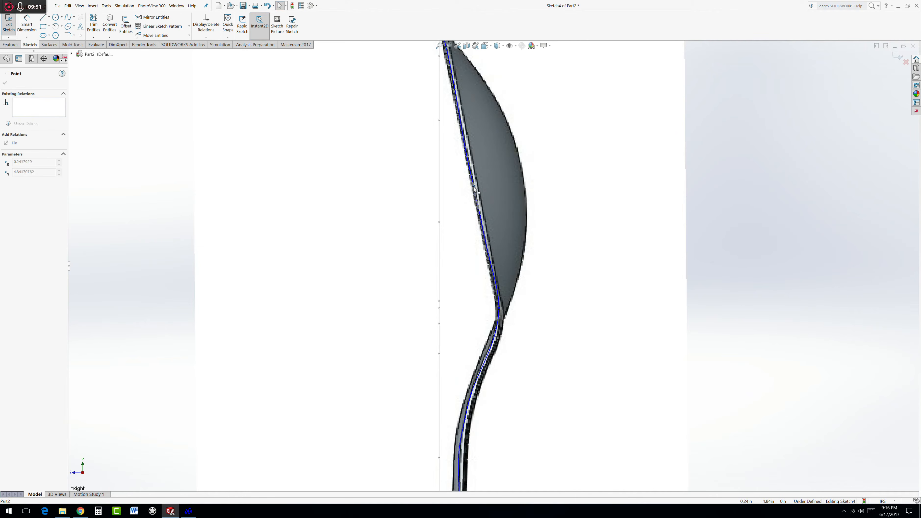
pyautogui.click(366, 246)
pyautogui.scroll(8, 374, 325)
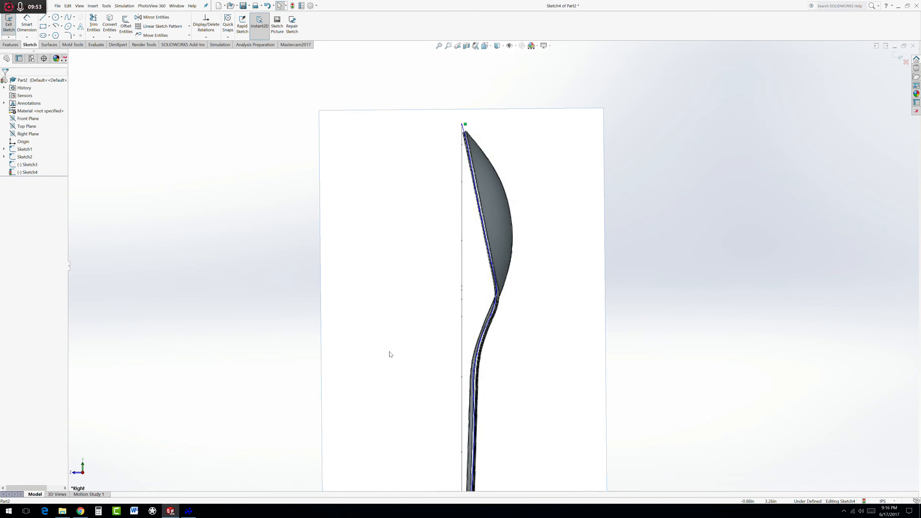
# - Finish the side profile sketch and return to the part
pyautogui.scroll(-4, 494, 356)
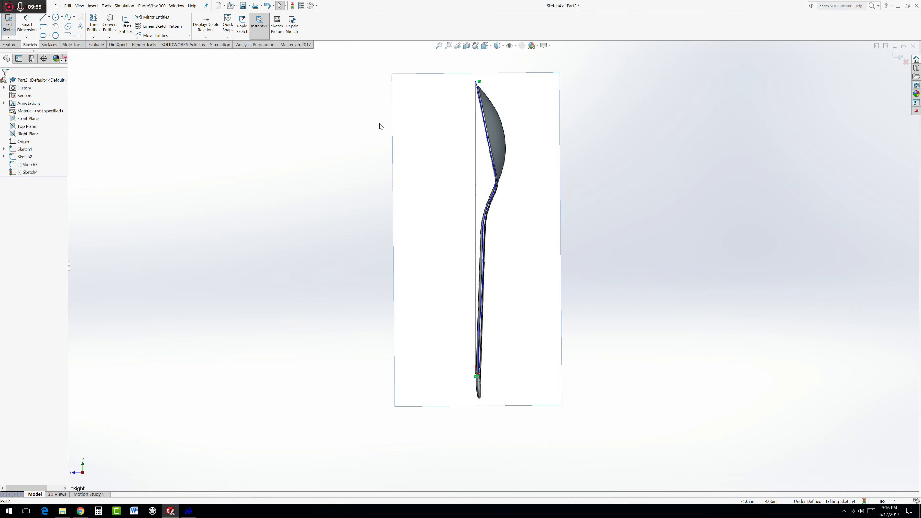
pyautogui.click(293, 6)
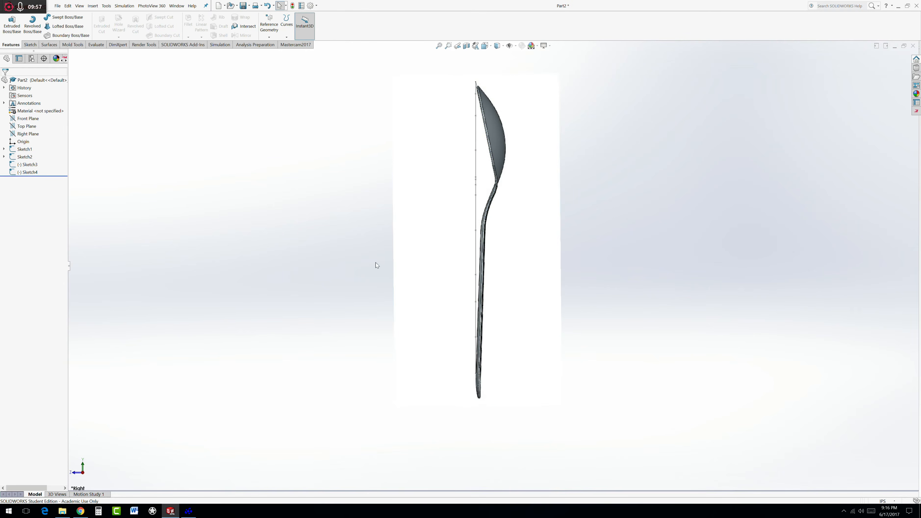
pyautogui.moveTo(379, 260)
pyautogui.mouseDown(button='middle')
pyautogui.moveTo(372, 273)
pyautogui.moveTo(427, 271)
pyautogui.moveTo(419, 214)
pyautogui.moveTo(446, 253)
pyautogui.moveTo(483, 165)
pyautogui.moveTo(502, 193)
pyautogui.moveTo(551, 191)
pyautogui.moveTo(538, 208)
pyautogui.mouseUp(button='middle')
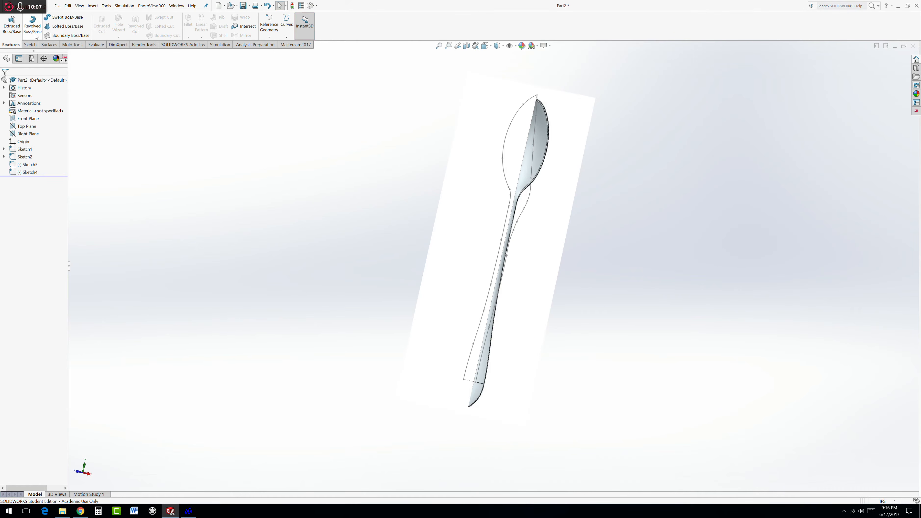
# - Create a sketch-on-sketch projected curve from the front outline sketch and the side profile sketch
pyautogui.click(93, 6)
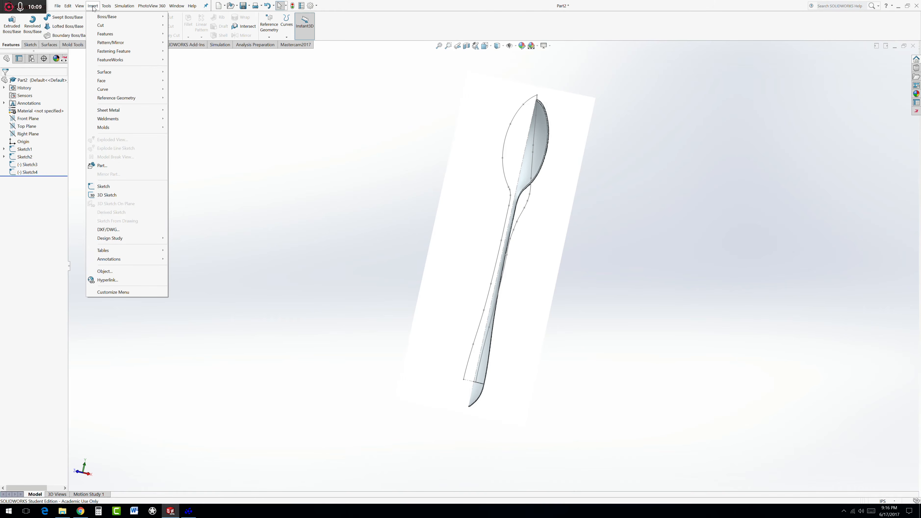
pyautogui.moveTo(112, 90)
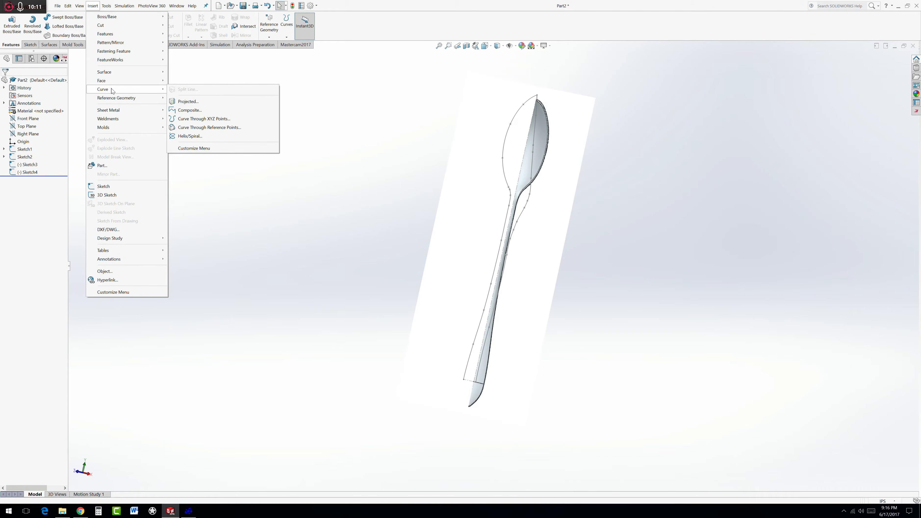
pyautogui.click(188, 102)
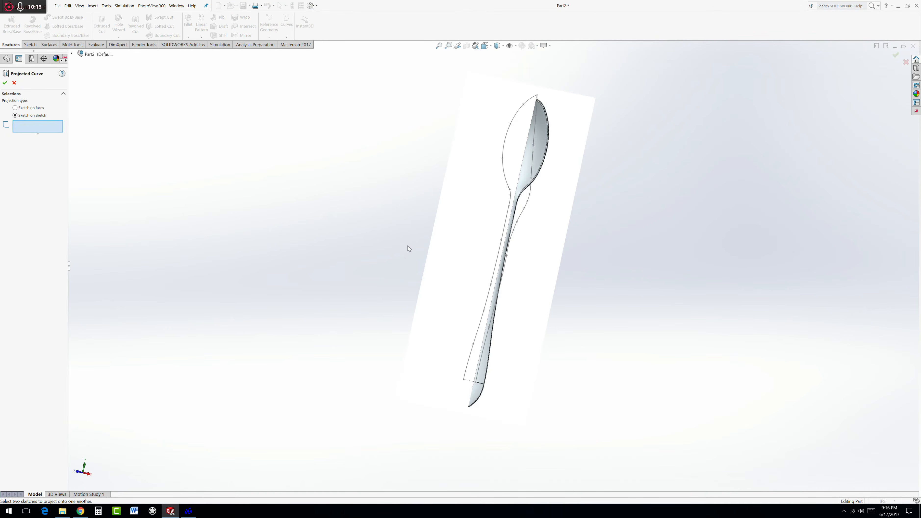
pyautogui.click(521, 218)
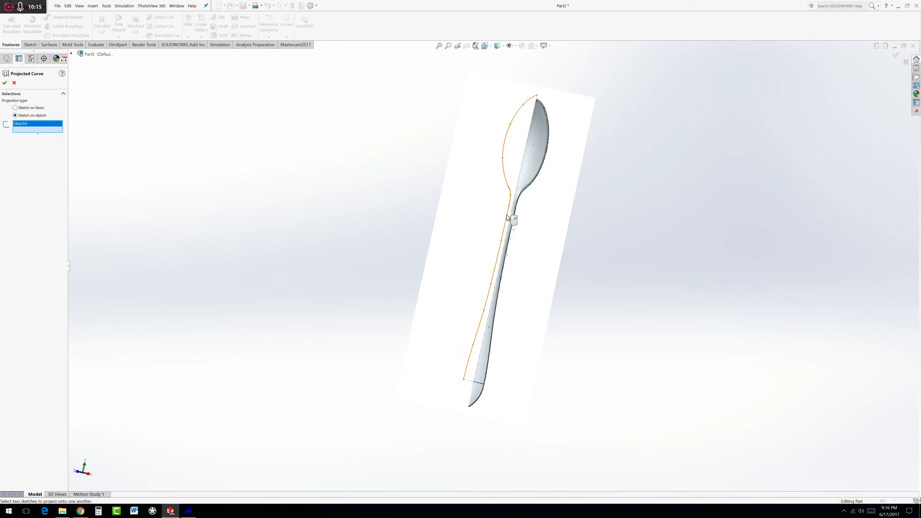
pyautogui.click(508, 218)
pyautogui.press('Return')
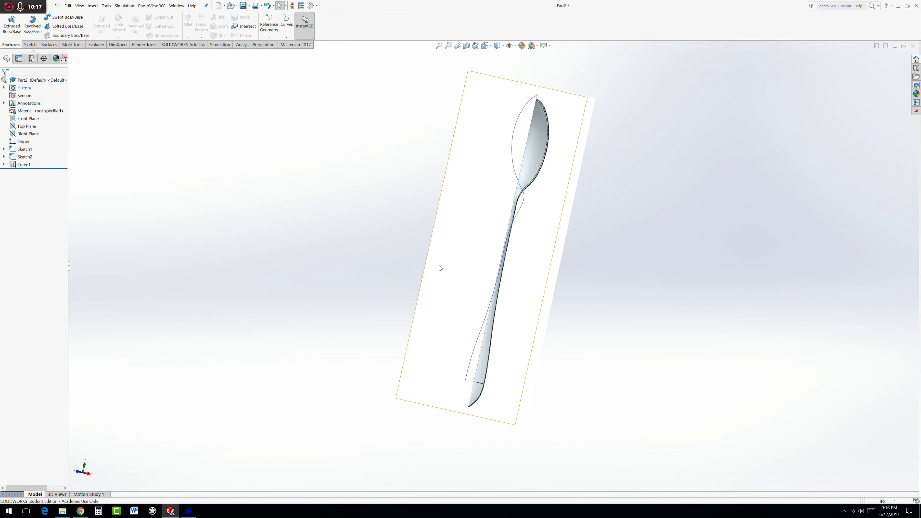
# - Start a new sketch on the Right Plane and view it from the right
pyautogui.moveTo(440, 268); pyautogui.dragTo(545, 266, button='middle')
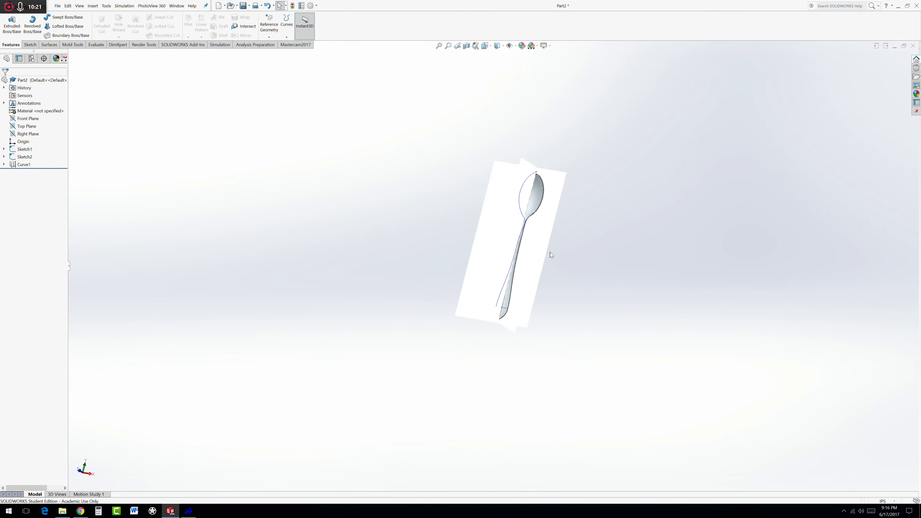
pyautogui.scroll(-4, 550, 252)
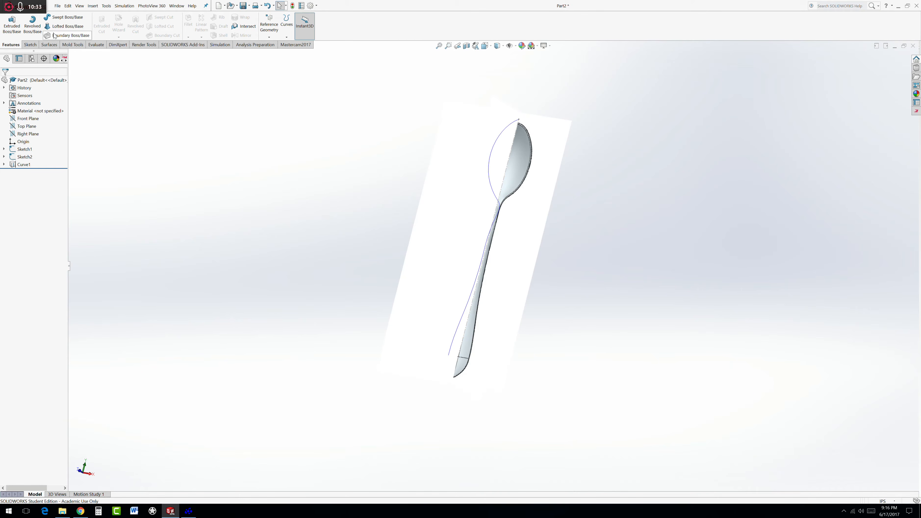
pyautogui.click(25, 134)
pyautogui.click(29, 127)
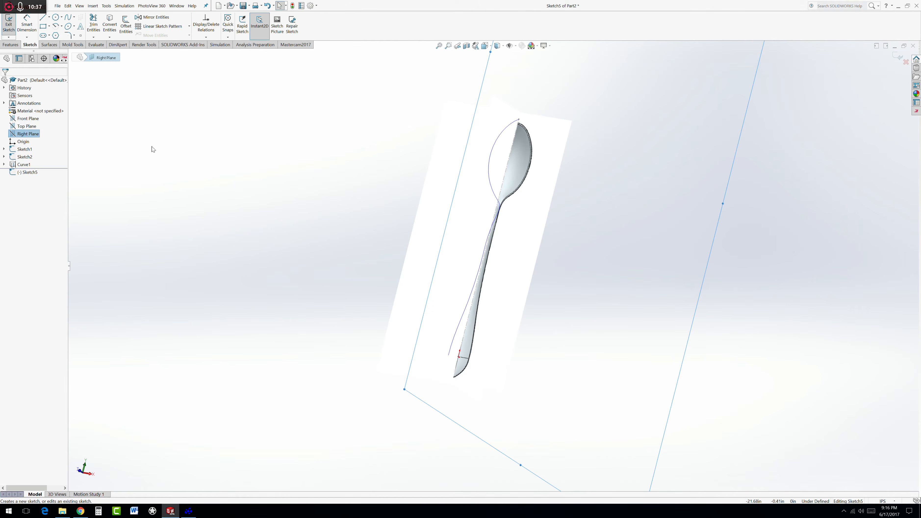
pyautogui.click(485, 46)
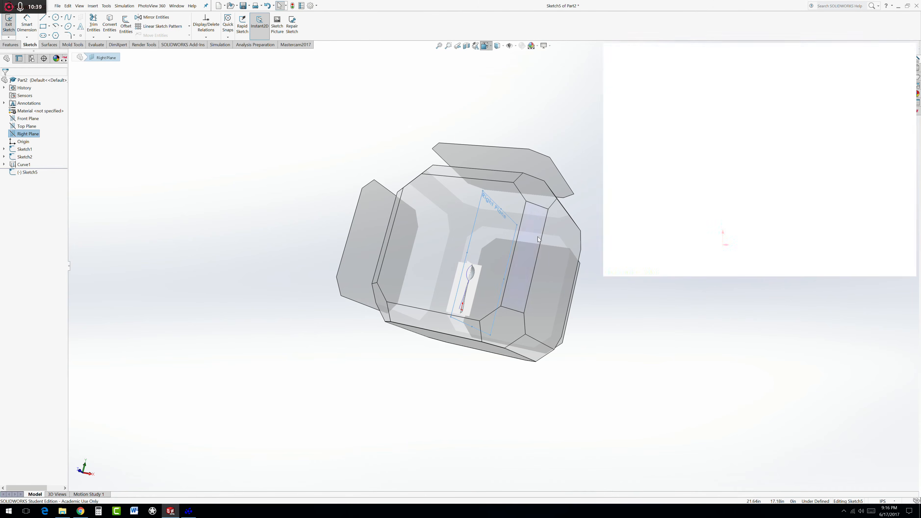
pyautogui.click(548, 257)
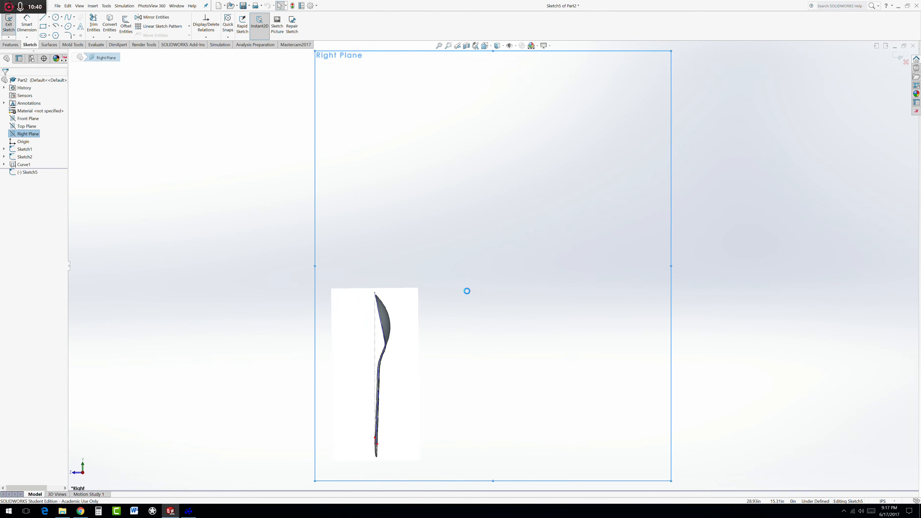
pyautogui.scroll(-6, 425, 377)
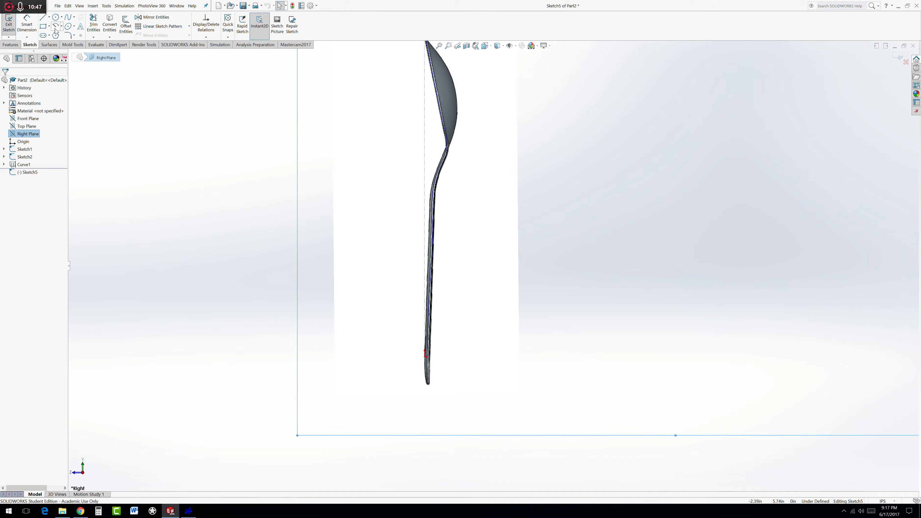
# - Trace the spoon's underside with a spline from the origin, along the handle and the bowl's outer curve, to the vertical construction line's top end
pyautogui.click(68, 18)
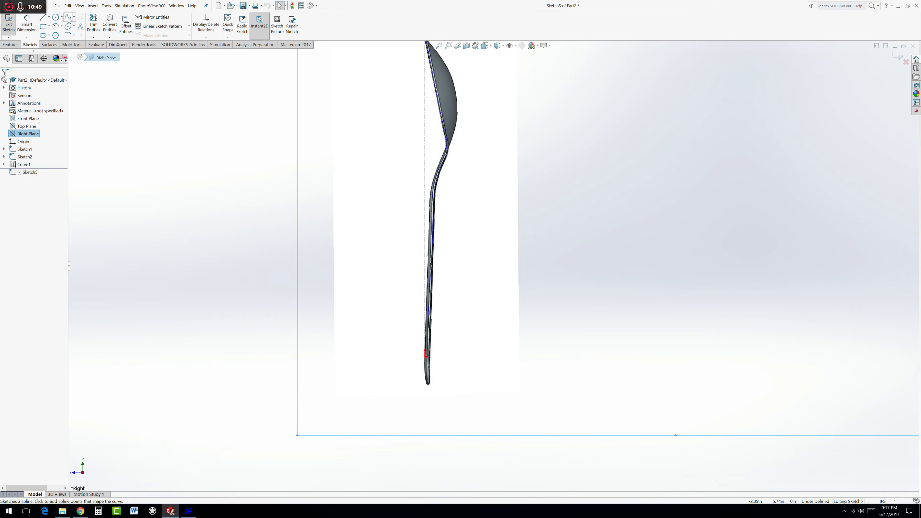
pyautogui.scroll(-3, 442, 367)
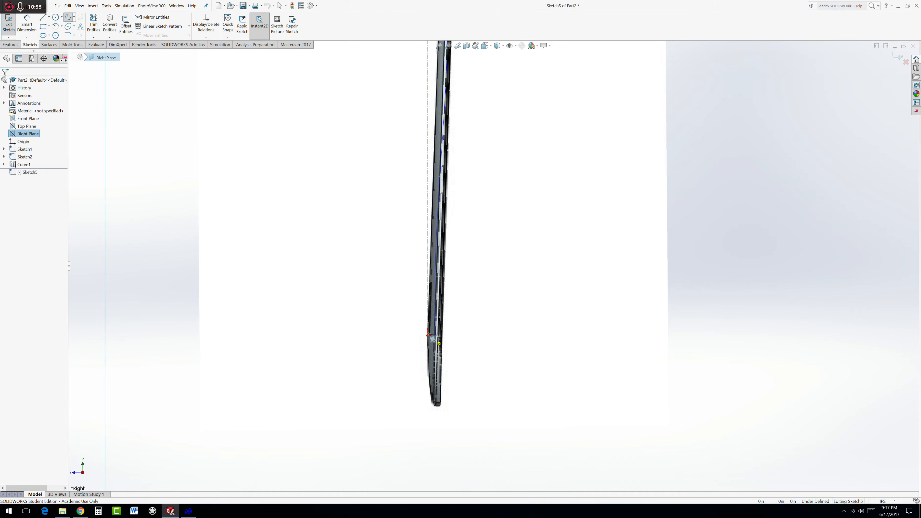
pyautogui.click(429, 336)
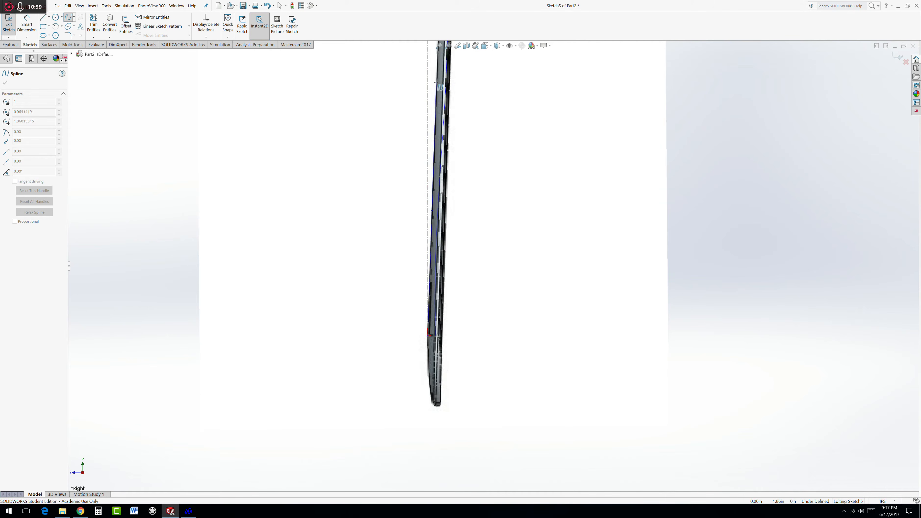
pyautogui.scroll(5, 493, 258)
pyautogui.scroll(-4, 486, 122)
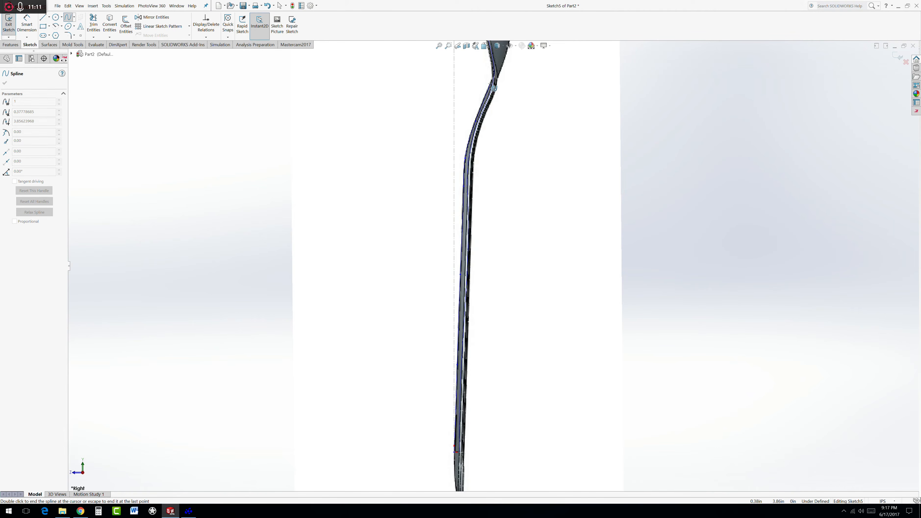
pyautogui.scroll(2, 502, 91)
pyautogui.scroll(-1, 507, 112)
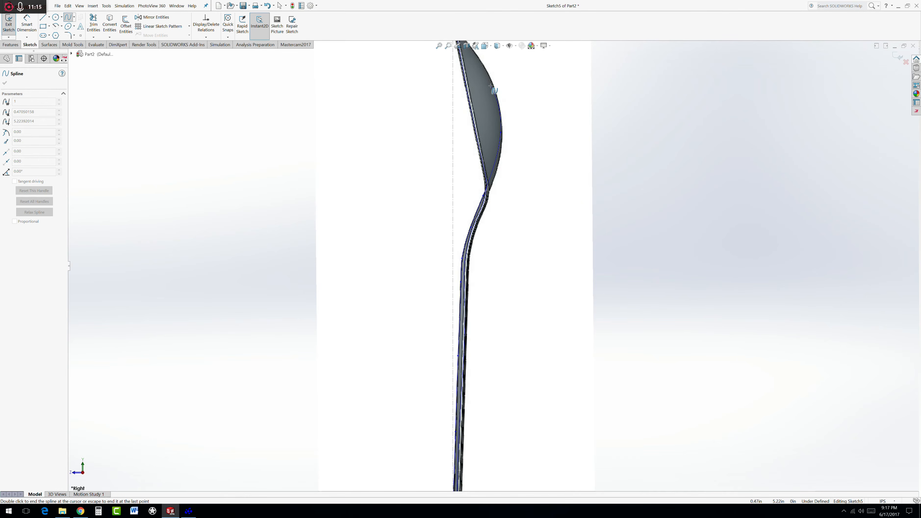
pyautogui.scroll(2, 491, 85)
pyautogui.scroll(-1, 471, 143)
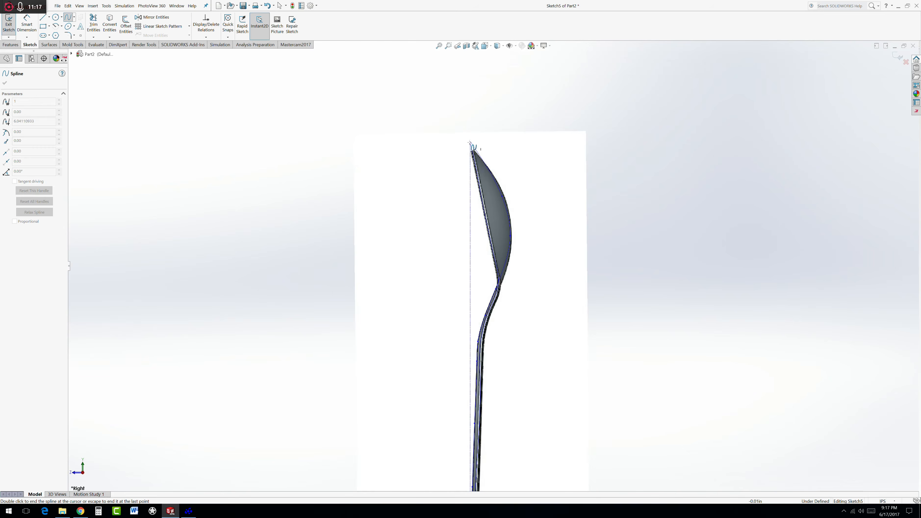
pyautogui.click(470, 144)
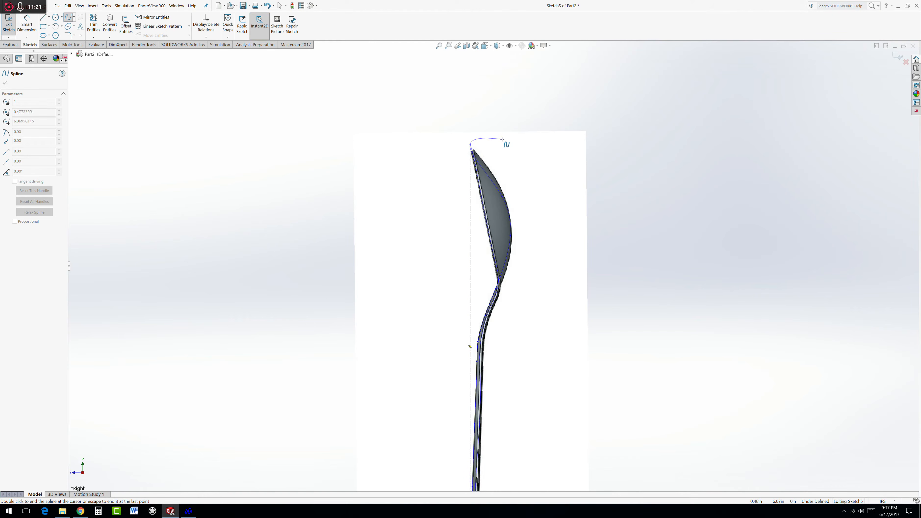
pyautogui.press('Escape')
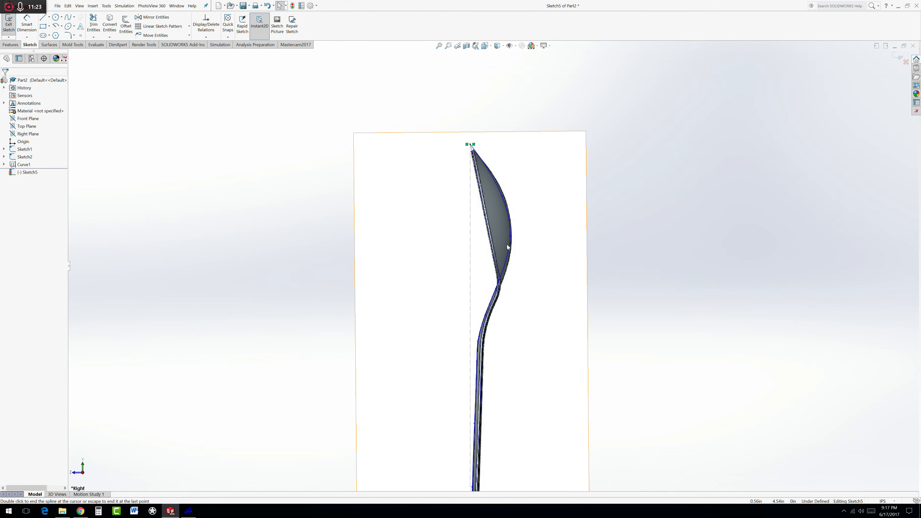
# - Nudge the spline point on the bowl's outer curve to about X 0.58 in, Y 4.73 in, and exit the sketch
pyautogui.scroll(-3, 514, 218)
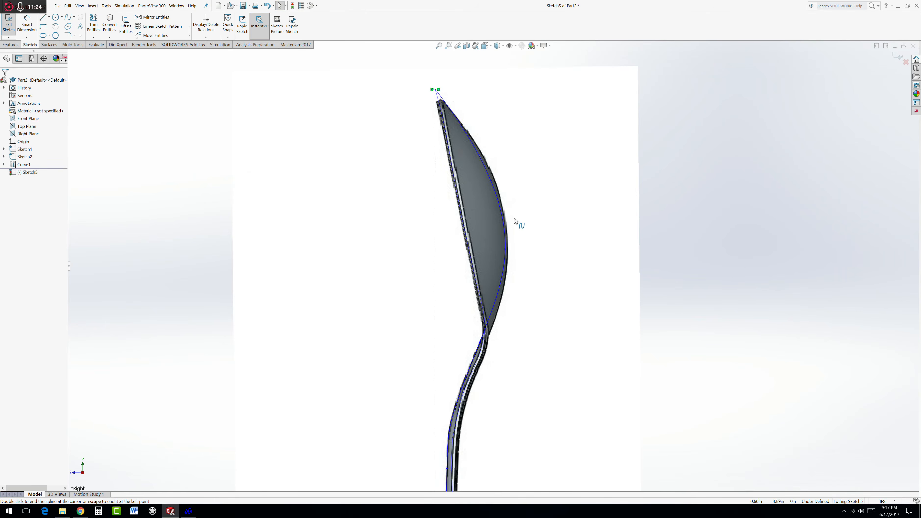
pyautogui.click(503, 243)
pyautogui.moveTo(503, 240); pyautogui.dragTo(505, 240)
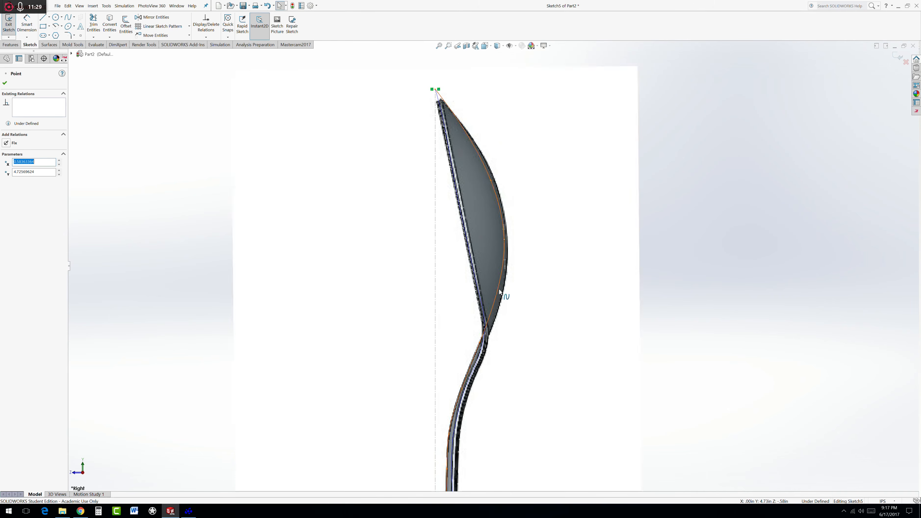
pyautogui.click(577, 222)
pyautogui.scroll(8, 396, 241)
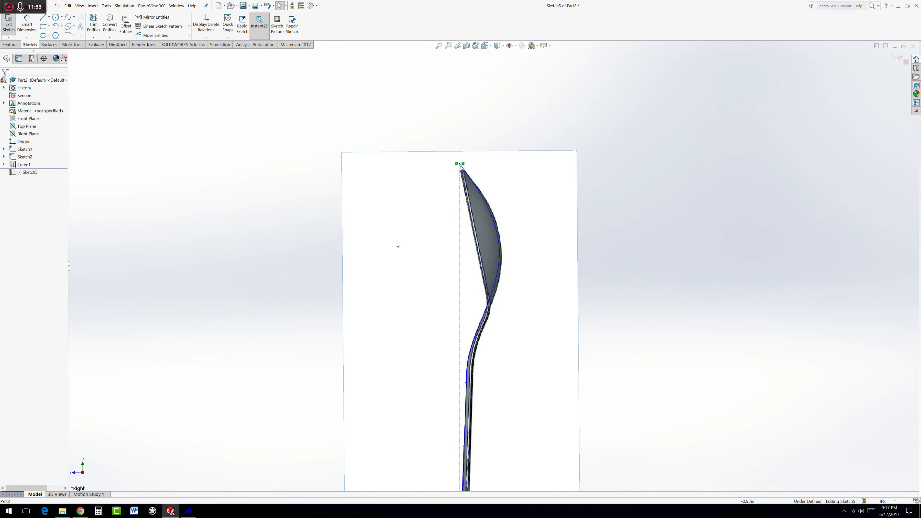
pyautogui.moveTo(464, 333)
pyautogui.mouseDown(button='middle')
pyautogui.moveTo(490, 347)
pyautogui.moveTo(514, 318)
pyautogui.mouseUp(button='middle')
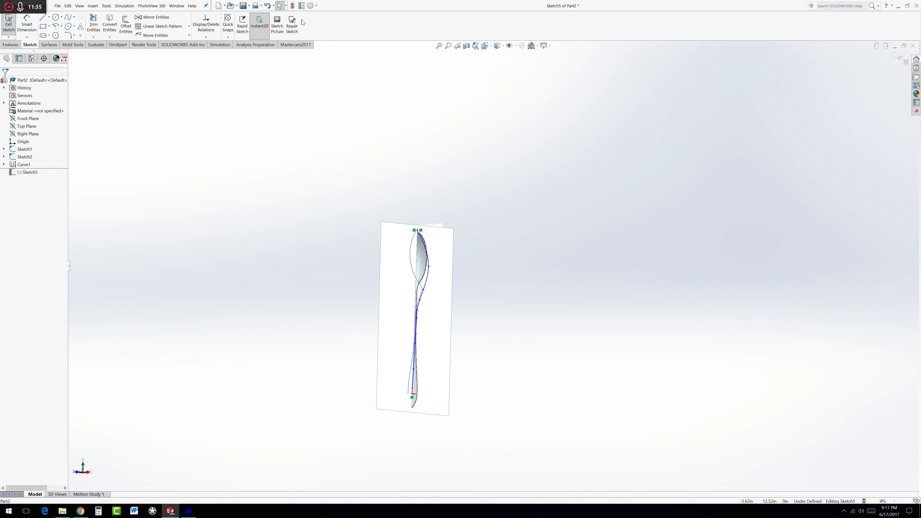
pyautogui.click(293, 6)
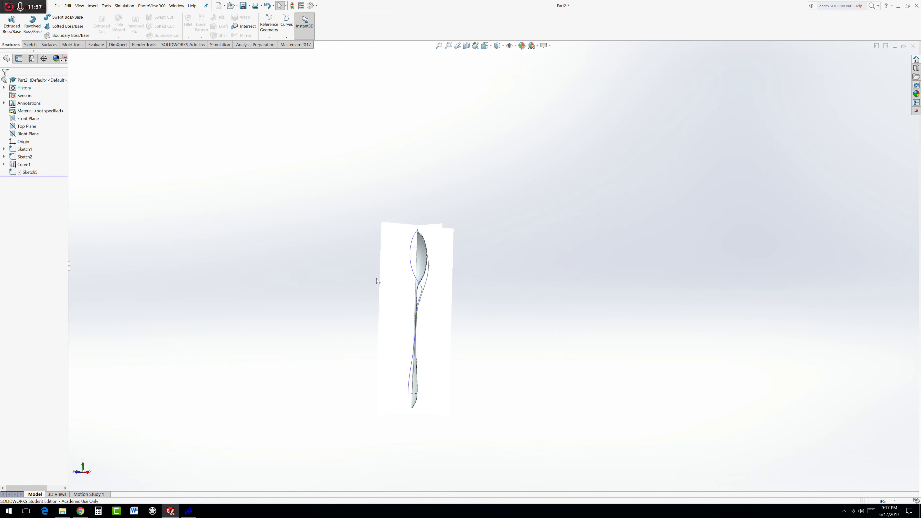
# - Start a sketch on the Top Plane and draw a centerline about 0.38 in long from the origin, perpendicular to the Front Plane
pyautogui.moveTo(376, 277); pyautogui.dragTo(391, 352, button='middle')
pyautogui.scroll(-6, 394, 351)
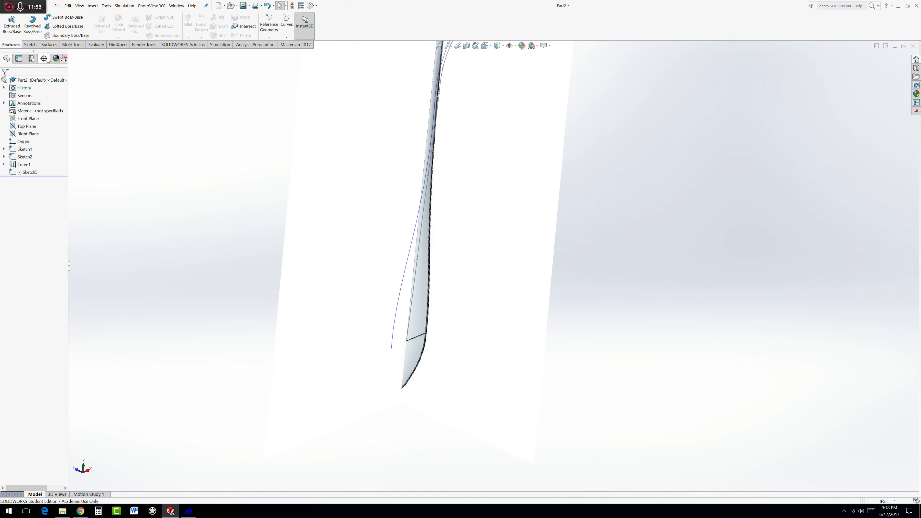
pyautogui.click(27, 127)
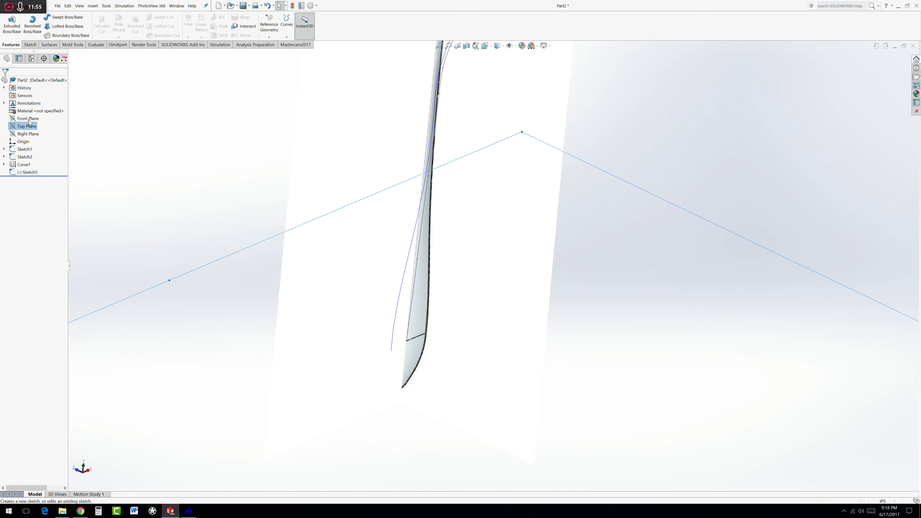
pyautogui.click(30, 120)
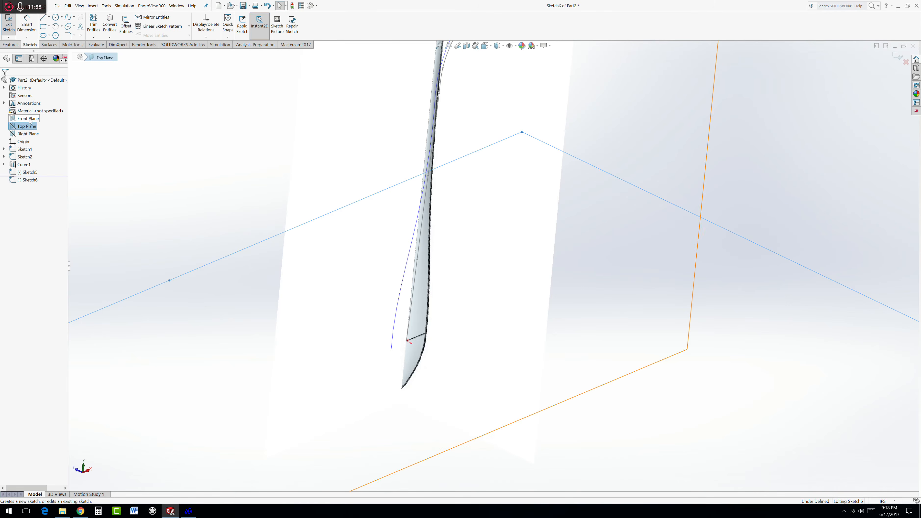
pyautogui.click(49, 19)
pyautogui.click(59, 35)
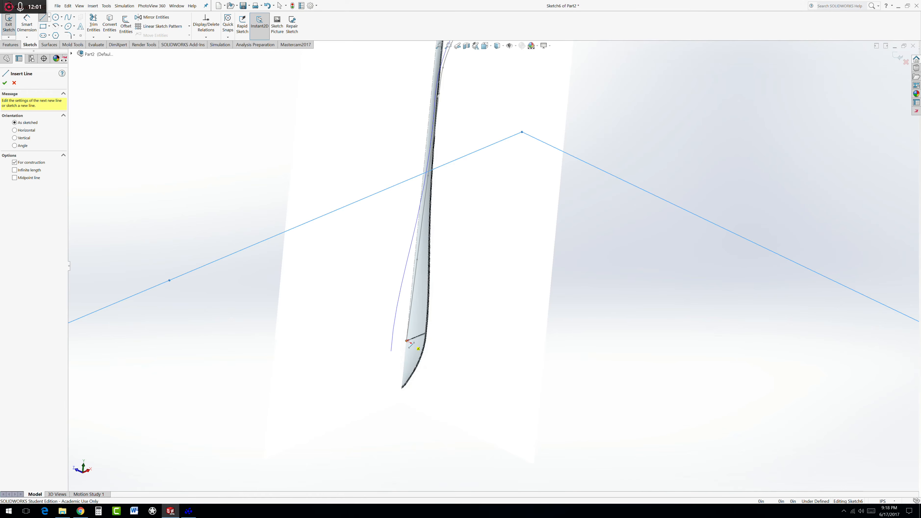
pyautogui.click(407, 341)
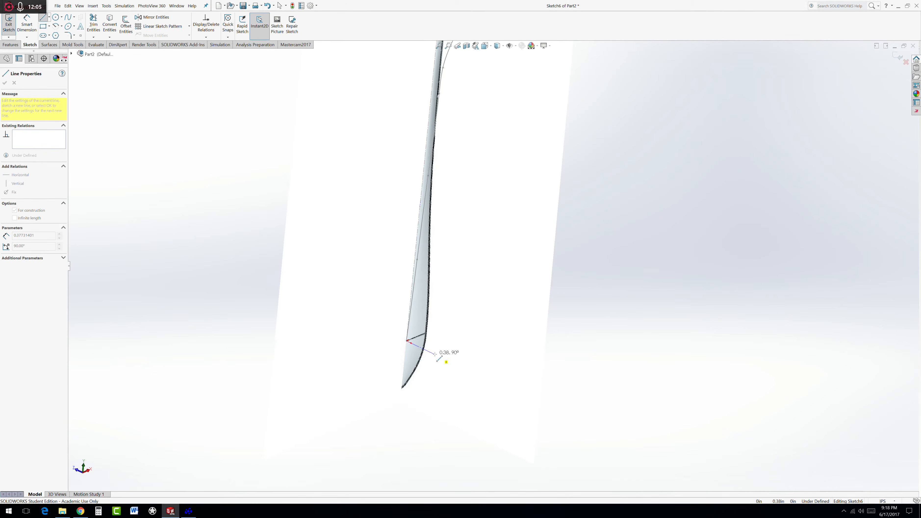
pyautogui.click(436, 354)
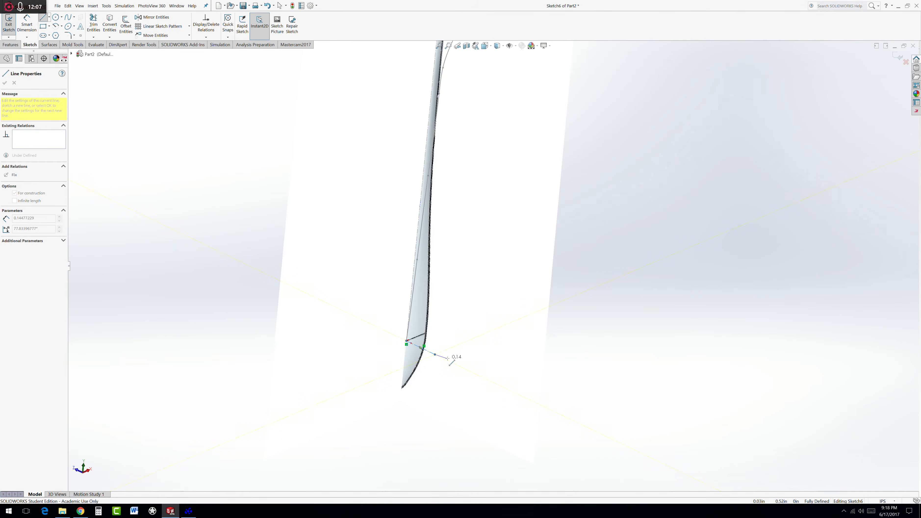
pyautogui.press('Escape')
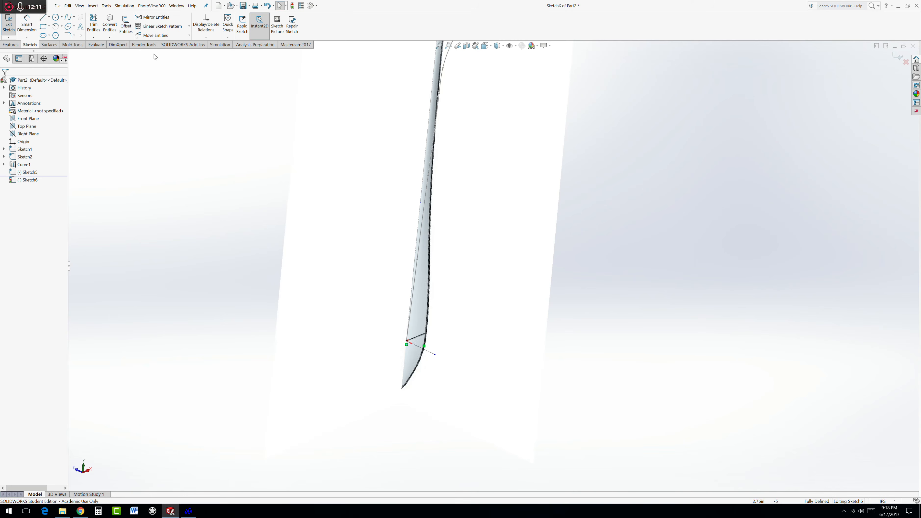
# - Draw a three-point spline arching through the origin across the handle end, about 0.64 in between its endpoints
pyautogui.click(69, 20)
pyautogui.scroll(-1, 406, 338)
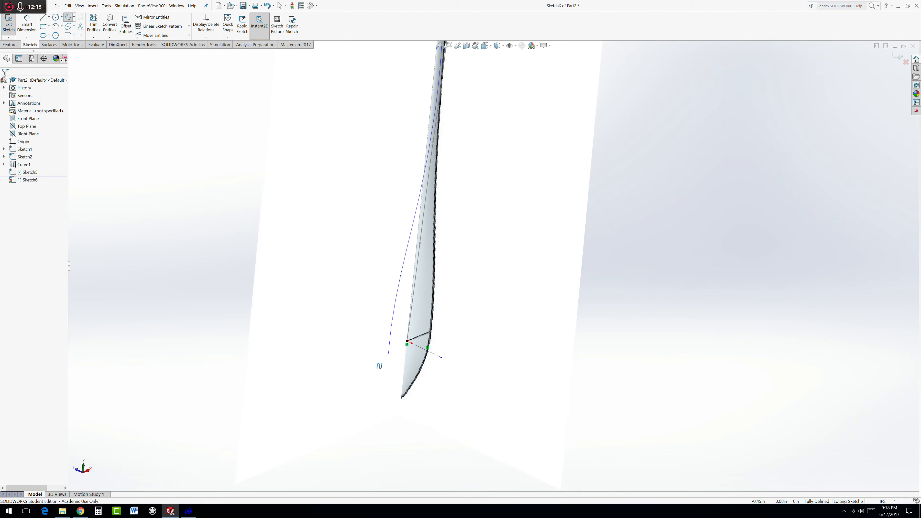
pyautogui.click(388, 358)
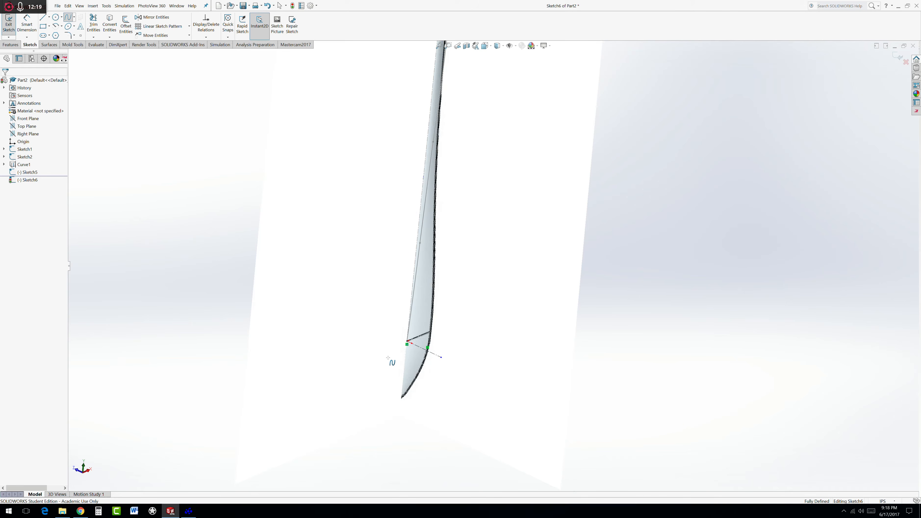
pyautogui.click(408, 341)
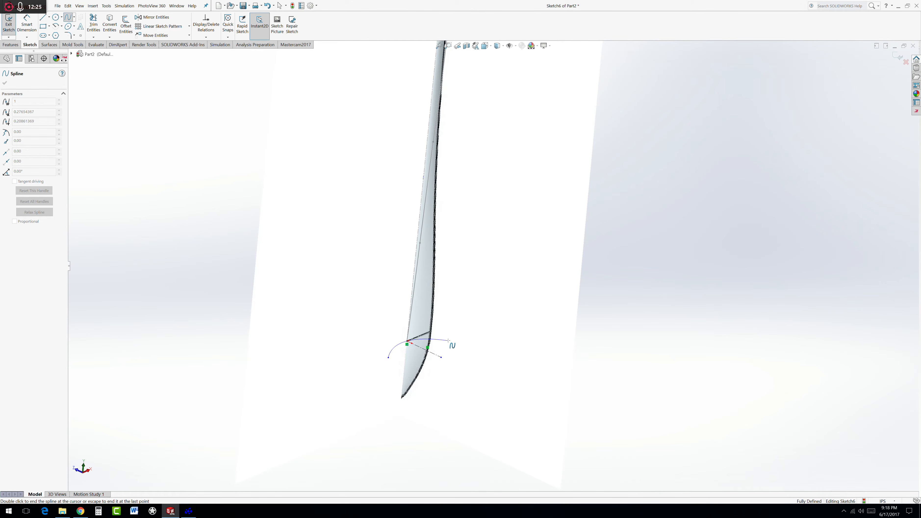
pyautogui.doubleClick(448, 340)
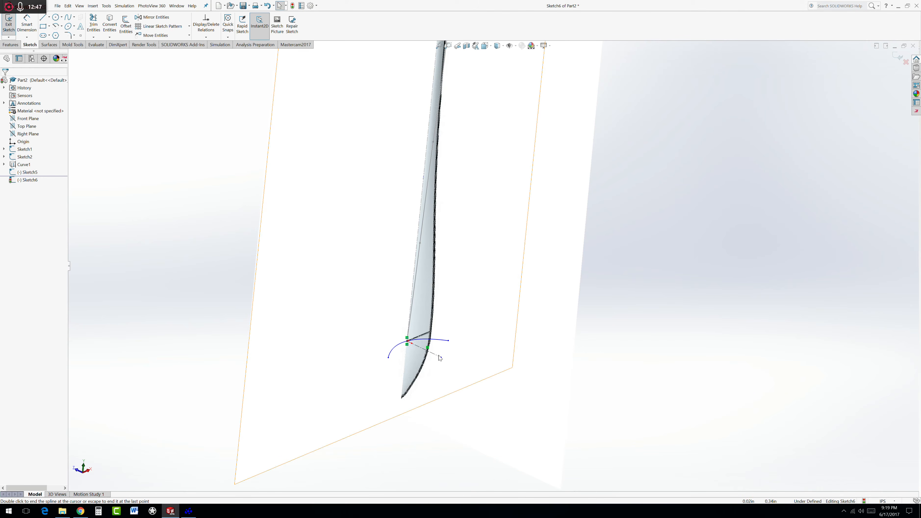
pyautogui.press('Escape')
# - Make the spline's two endpoints symmetric about the construction centerline
pyautogui.click(388, 359)
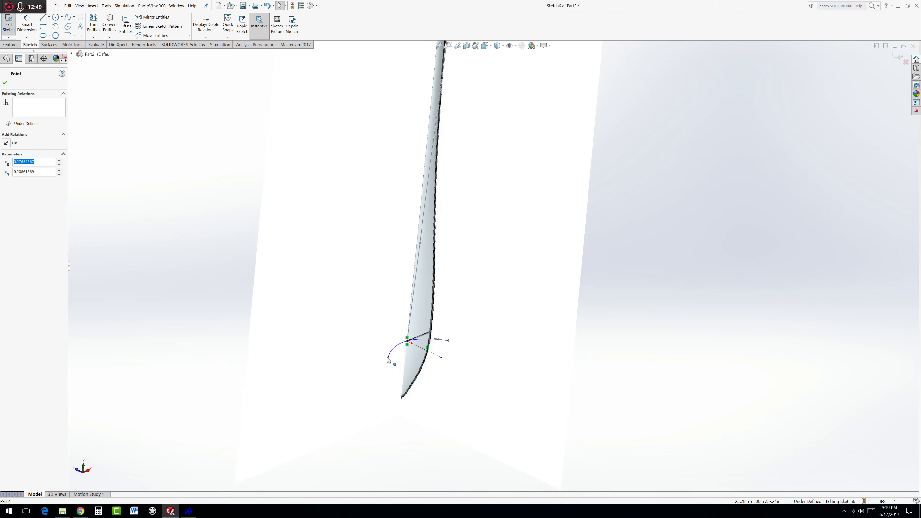
pyautogui.keyDown('ctrl'); pyautogui.click(448, 340); pyautogui.keyUp('ctrl')
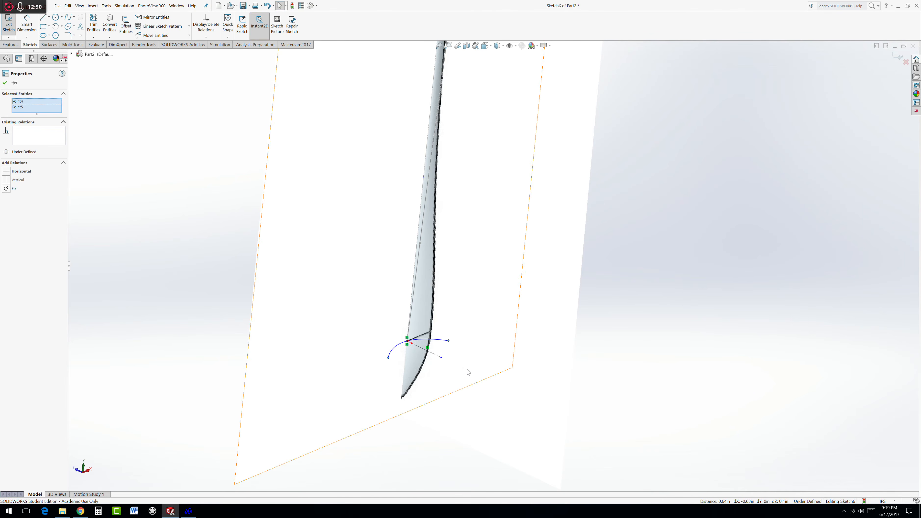
pyautogui.keyDown('ctrl'); pyautogui.click(431, 354); pyautogui.keyUp('ctrl')
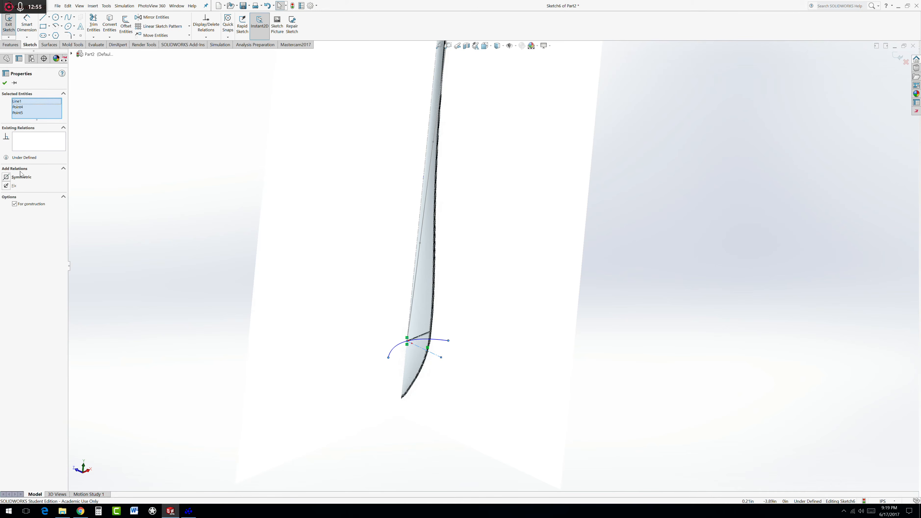
pyautogui.click(7, 177)
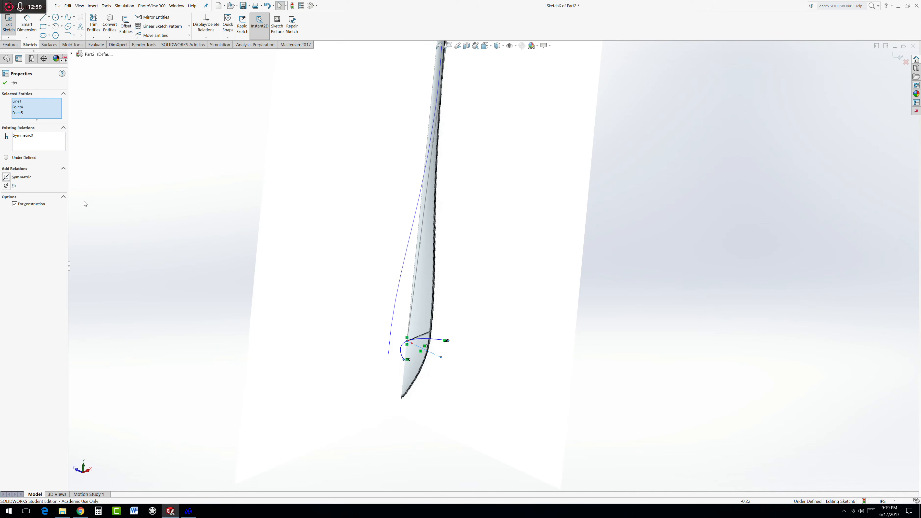
pyautogui.click(84, 163)
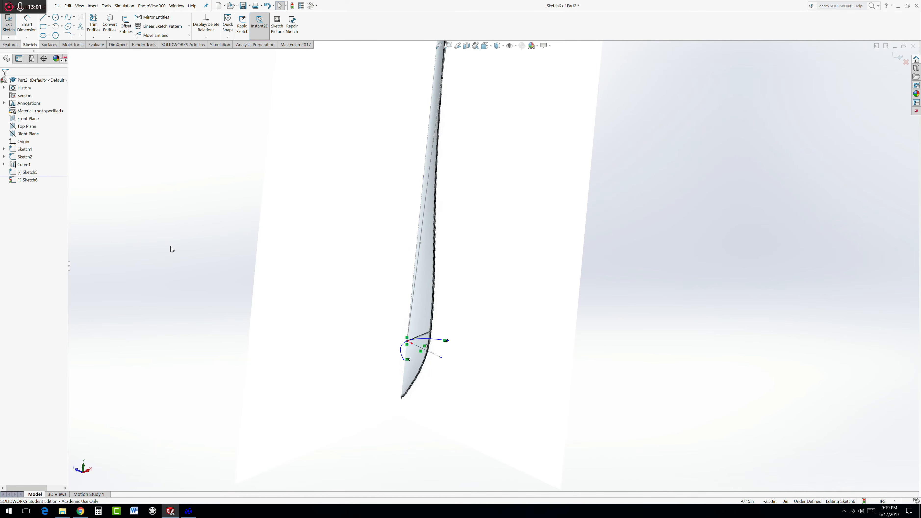
# - Add a Pierce relation between the spline's outer endpoint and the projected rim curve, and exit the sketch
pyautogui.scroll(-2, 385, 360)
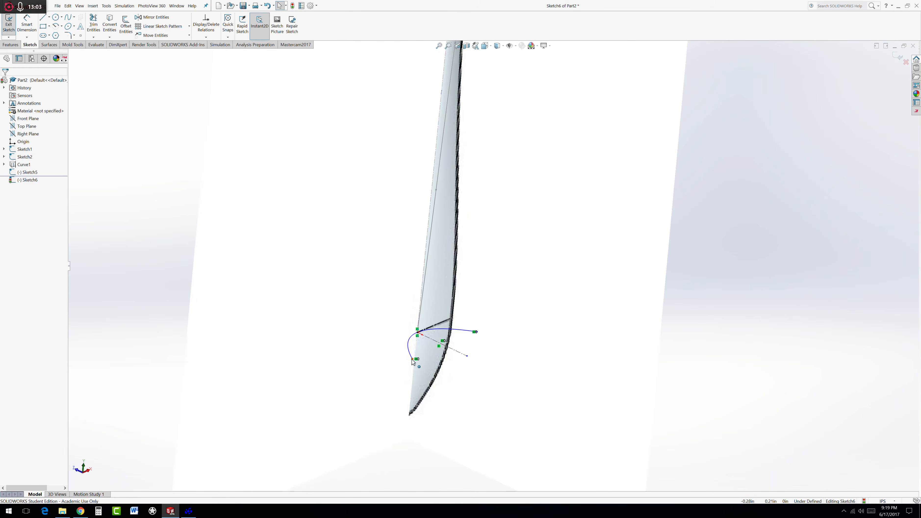
pyautogui.click(412, 360)
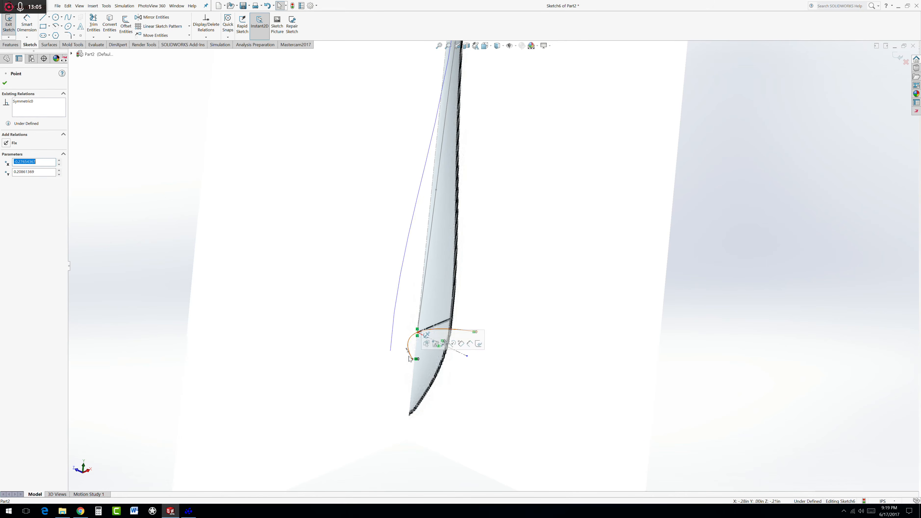
pyautogui.keyDown('ctrl'); pyautogui.click(391, 339); pyautogui.keyUp('ctrl')
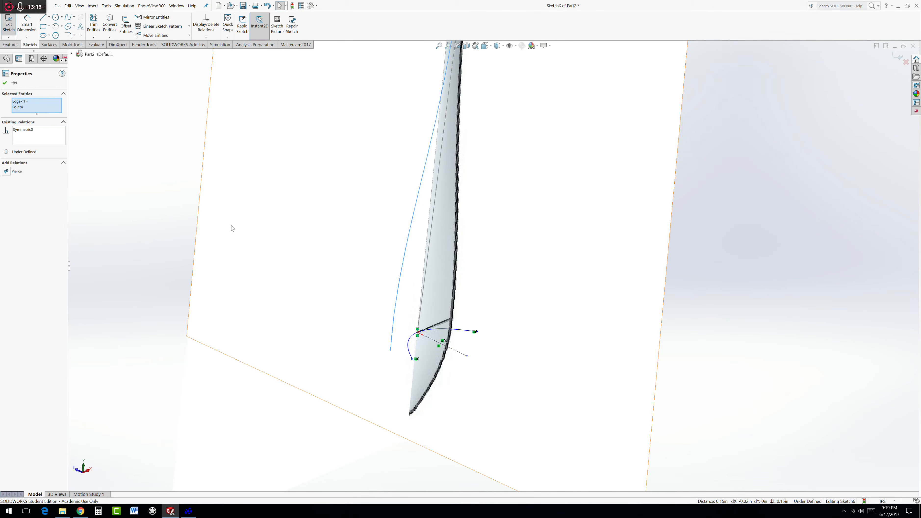
pyautogui.click(7, 172)
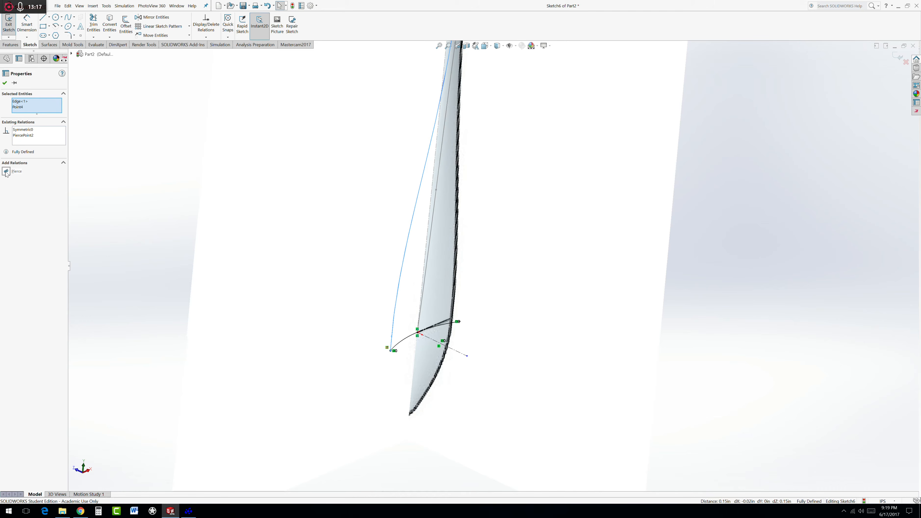
pyautogui.click(5, 82)
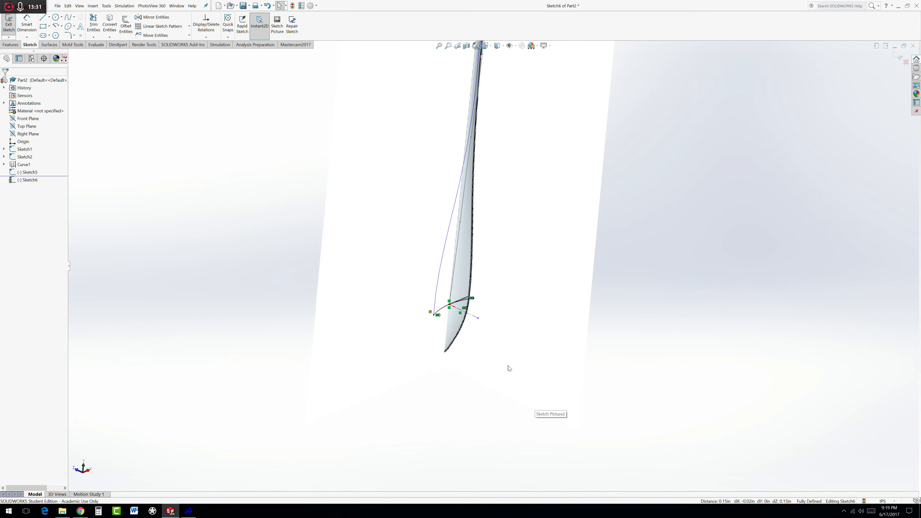
pyautogui.moveTo(508, 367); pyautogui.dragTo(513, 369, button='middle')
pyautogui.moveTo(490, 301); pyautogui.dragTo(395, 109, button='middle')
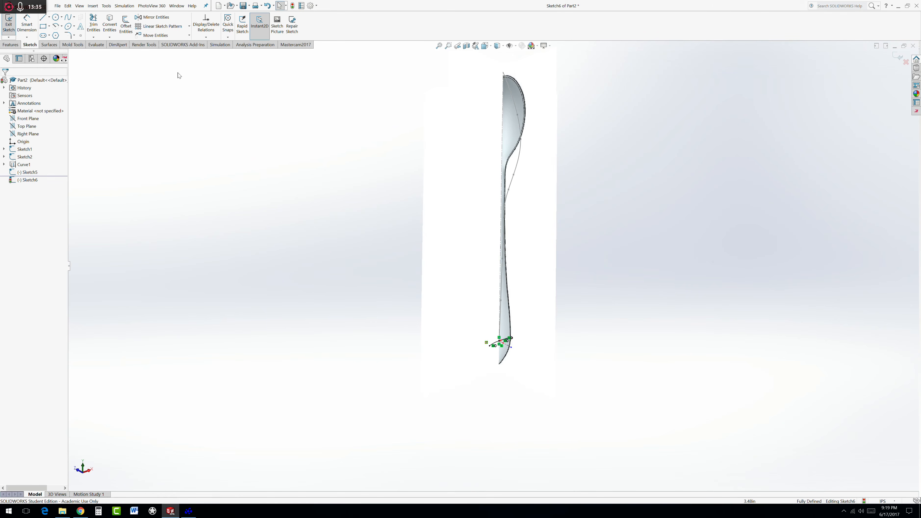
pyautogui.click(292, 6)
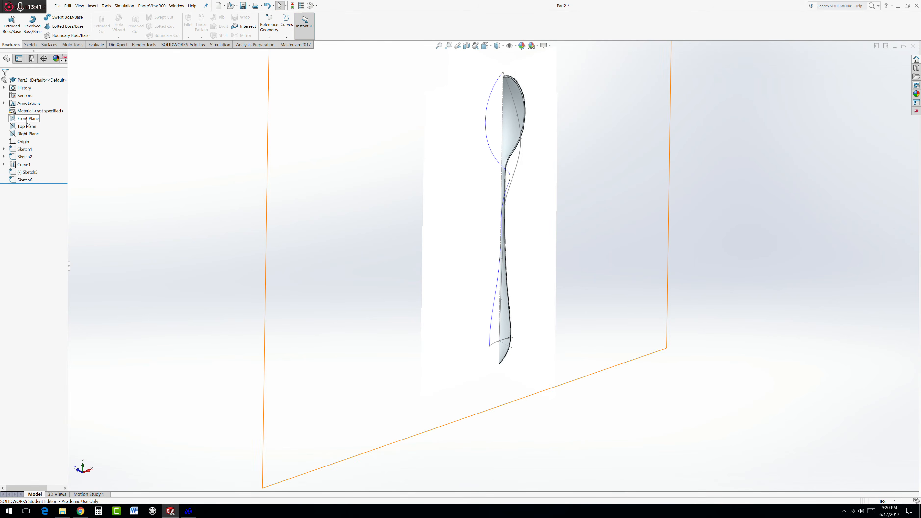
# - Hide Sketch1 and Sketch2, which hold the spoon reference pictures
pyautogui.rightClick(20, 151)
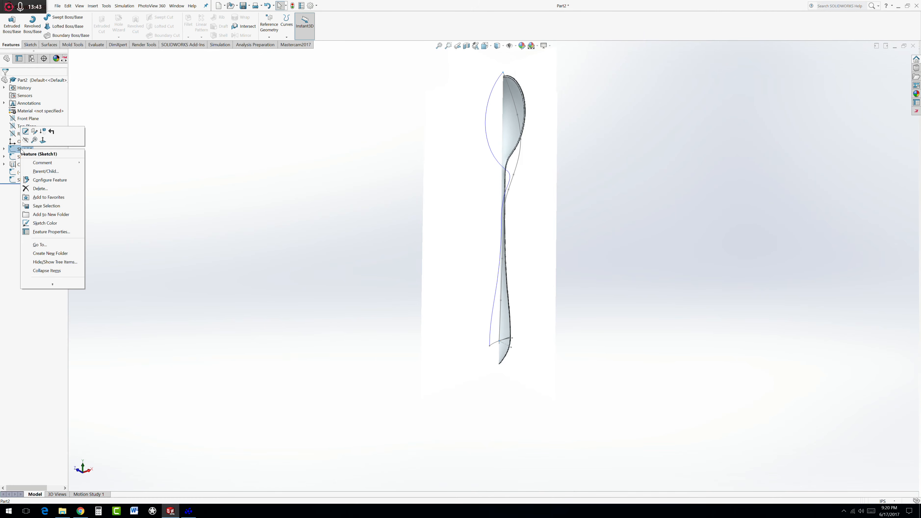
pyautogui.click(24, 158)
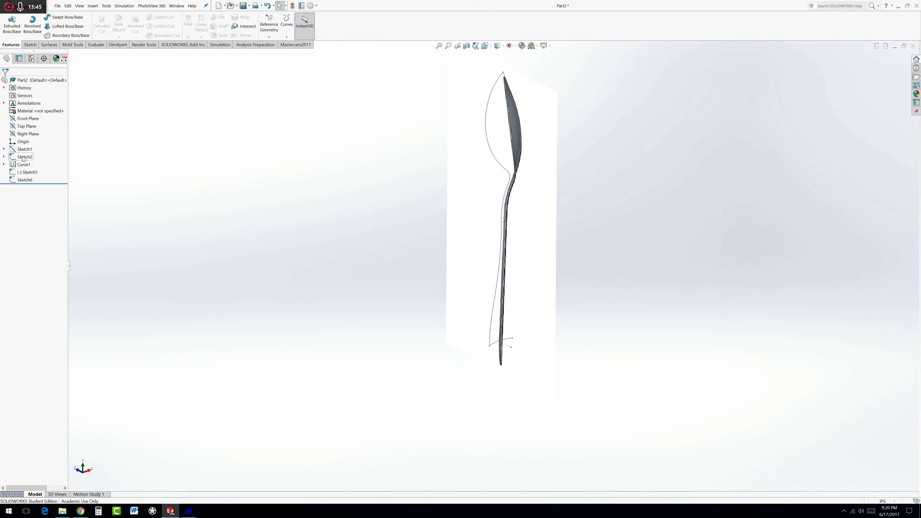
pyautogui.rightClick(25, 156)
pyautogui.click(28, 149)
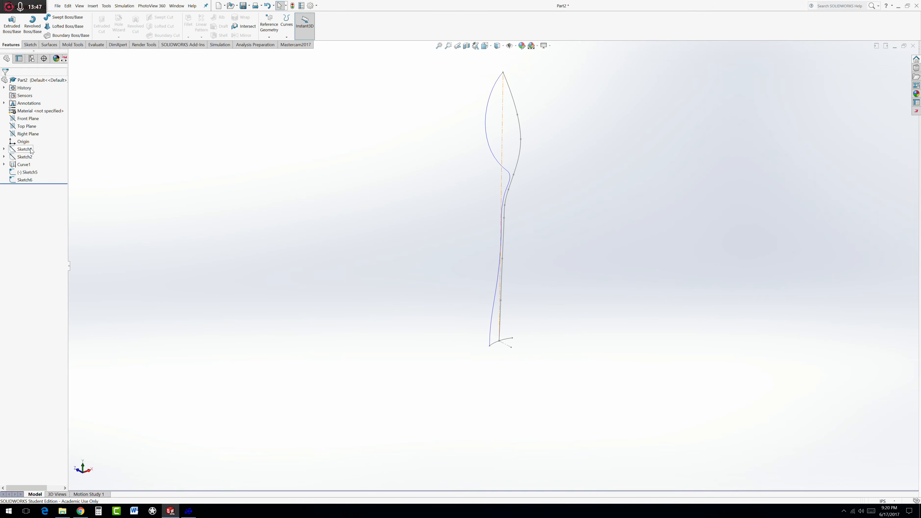
pyautogui.moveTo(439, 279)
pyautogui.mouseDown(button='middle')
pyautogui.moveTo(454, 271)
pyautogui.moveTo(444, 259)
pyautogui.mouseUp(button='middle')
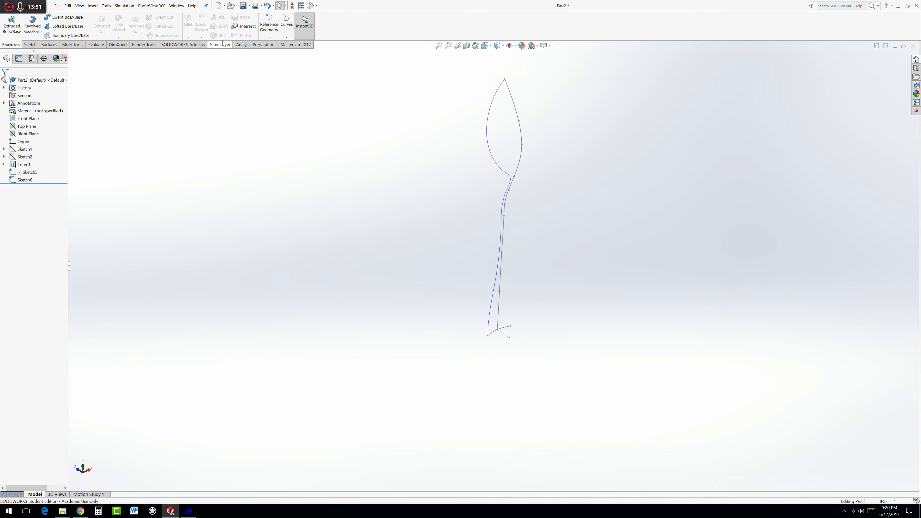
# - Create a swept surface with the cross-section spline as profile, the underside spline as path and the projected rim curve as guide curve
pyautogui.rightClick(57, 47)
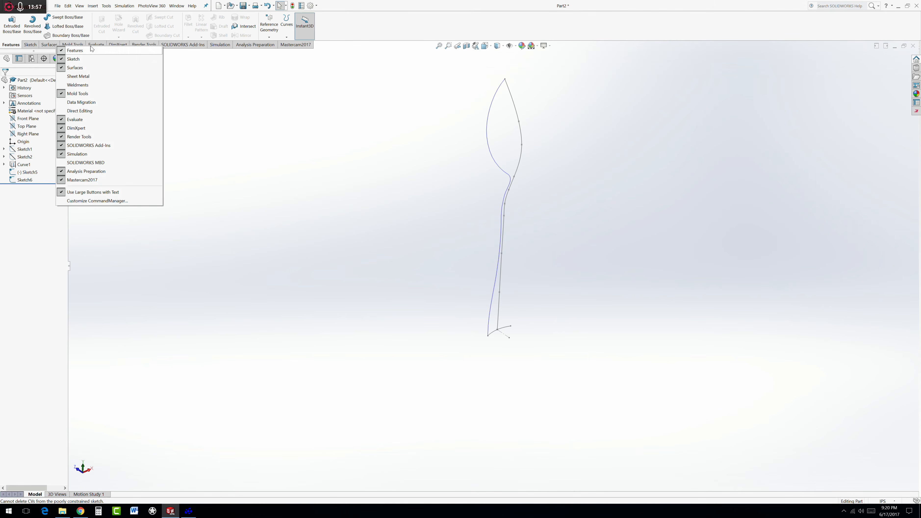
pyautogui.click(50, 47)
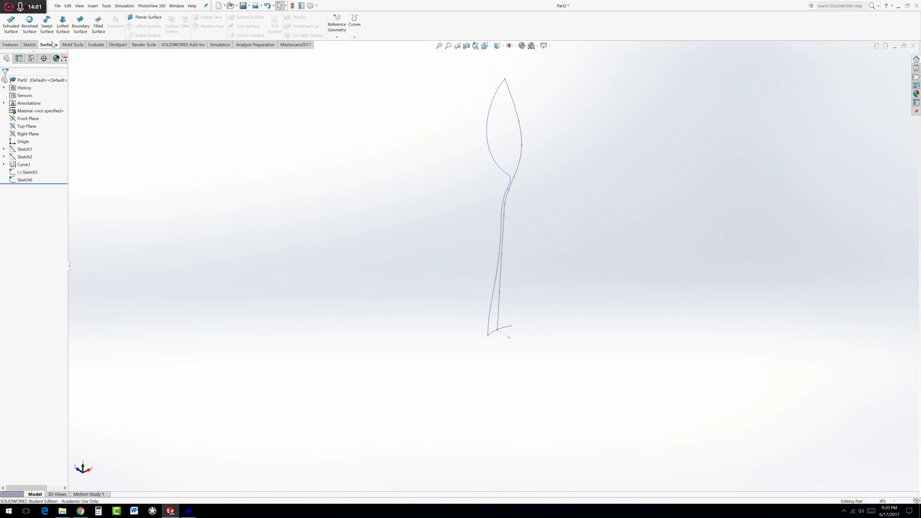
pyautogui.click(48, 27)
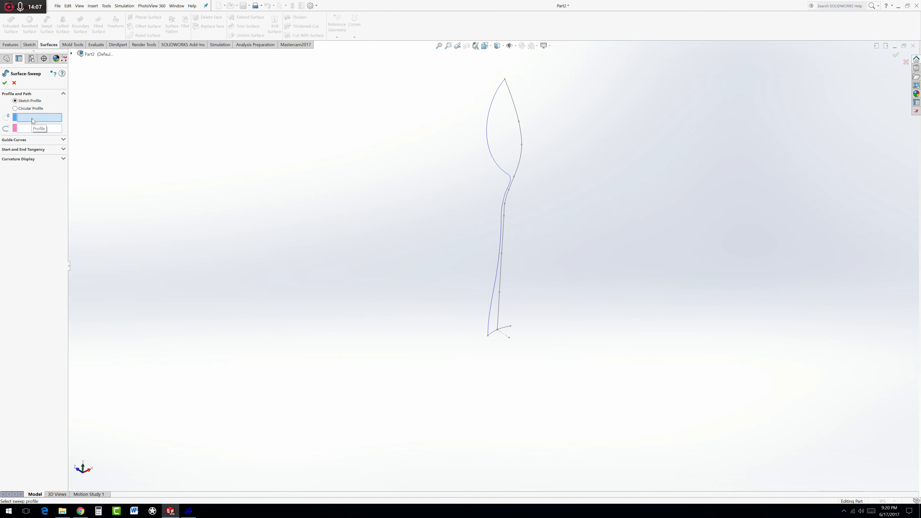
pyautogui.click(507, 329)
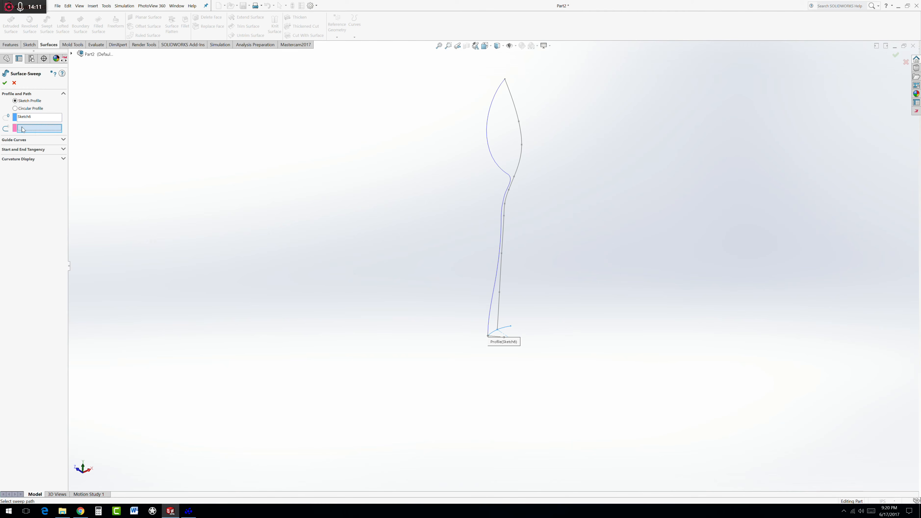
pyautogui.click(499, 305)
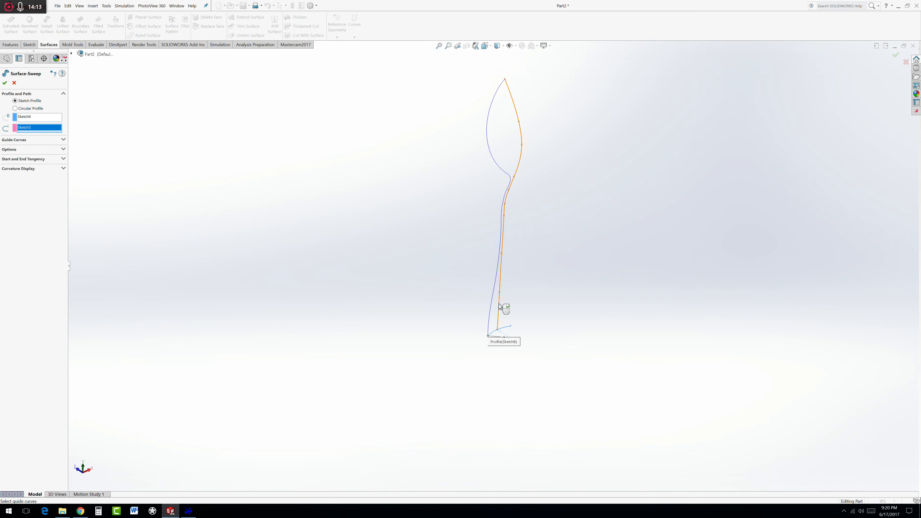
pyautogui.click(38, 142)
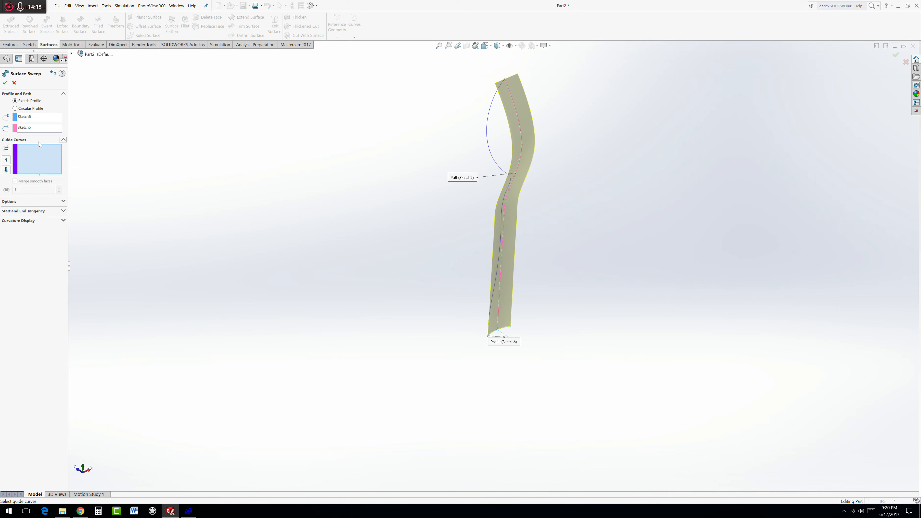
pyautogui.click(492, 297)
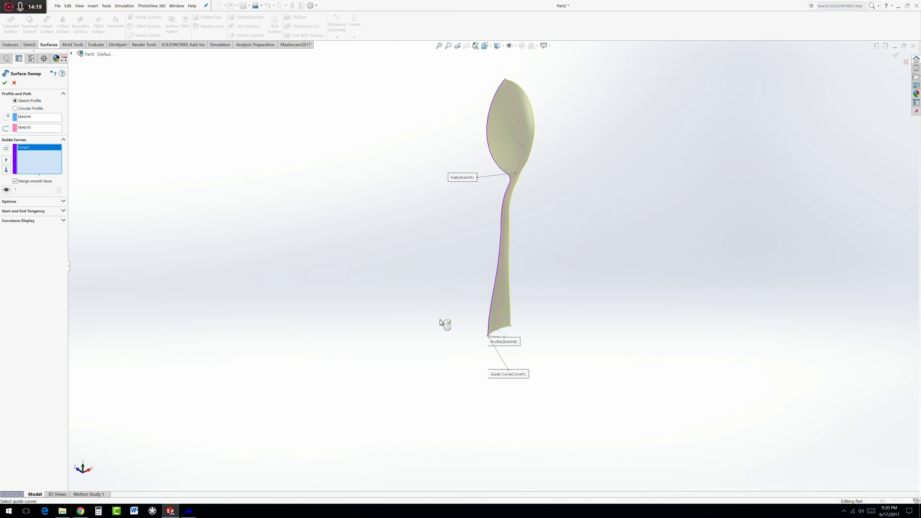
pyautogui.moveTo(456, 269); pyautogui.dragTo(490, 258, button='middle')
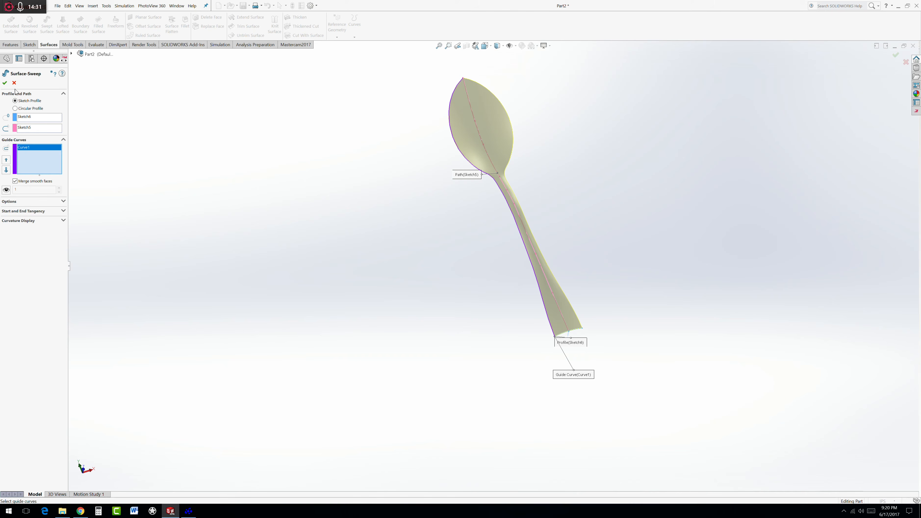
pyautogui.click(5, 83)
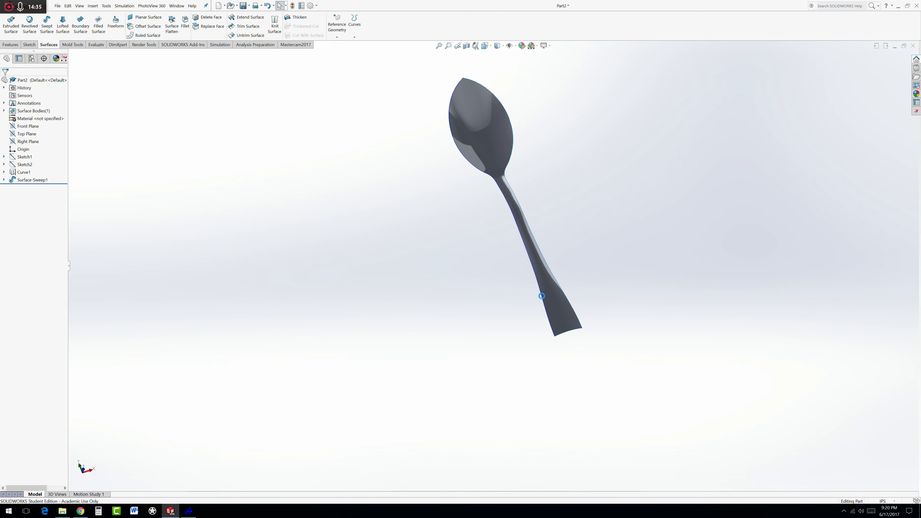
# - Apply the Plain White scene and inspect the swept spoon surface at an angle
pyautogui.moveTo(581, 118); pyautogui.dragTo(537, 91, button='middle')
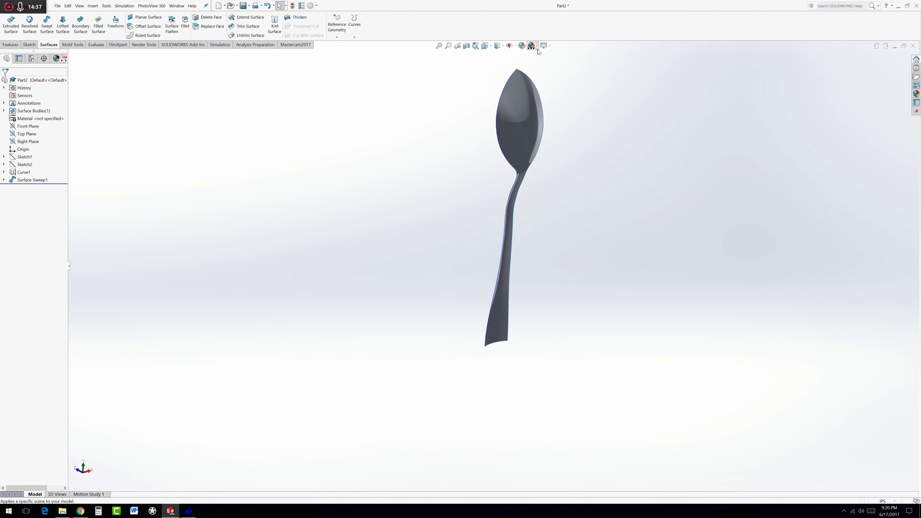
pyautogui.click(537, 46)
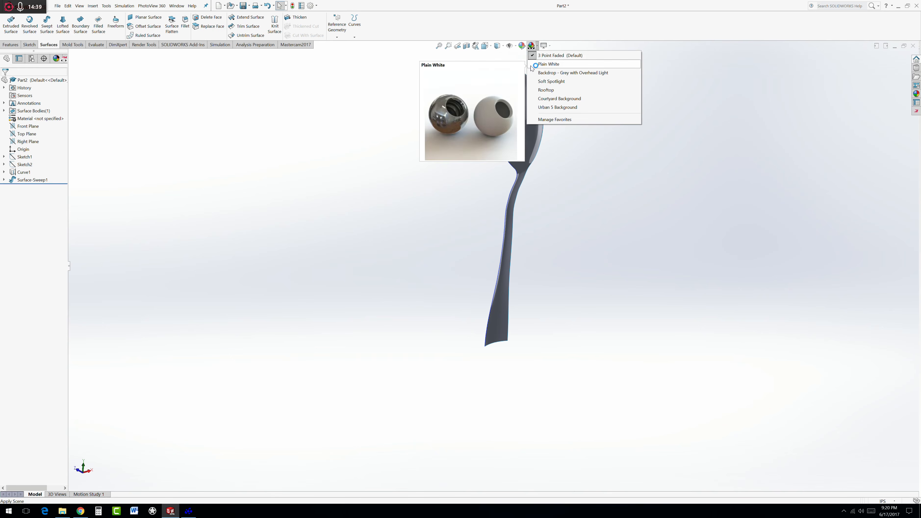
pyautogui.click(542, 65)
pyautogui.moveTo(529, 246); pyautogui.dragTo(518, 262, button='middle')
pyautogui.scroll(-5, 498, 253)
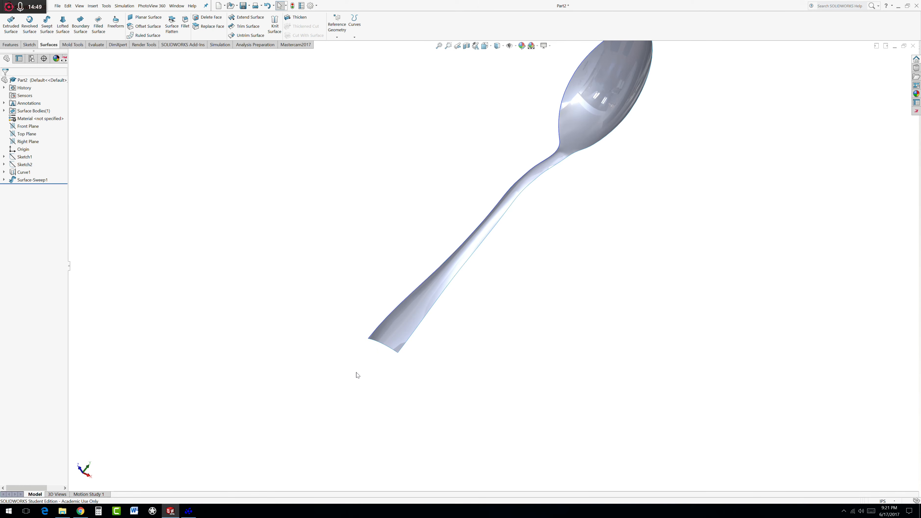
# - Show Sketch2 with the side-view reference picture again and start a new sketch on the Right Plane
pyautogui.rightClick(25, 166)
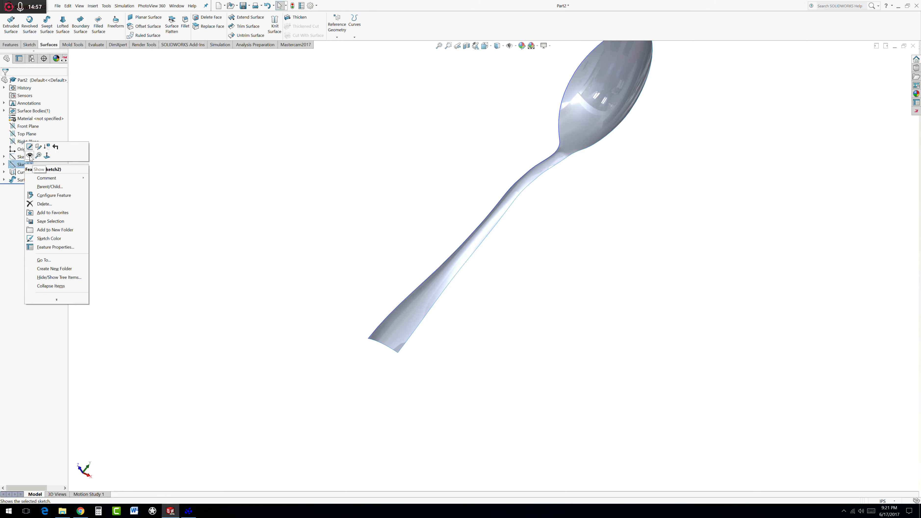
pyautogui.click(31, 157)
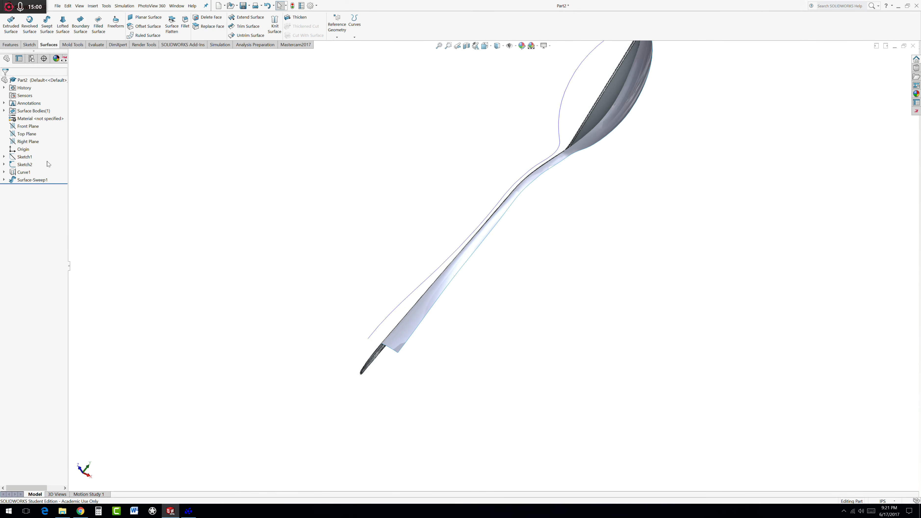
pyautogui.click(30, 142)
pyautogui.click(37, 135)
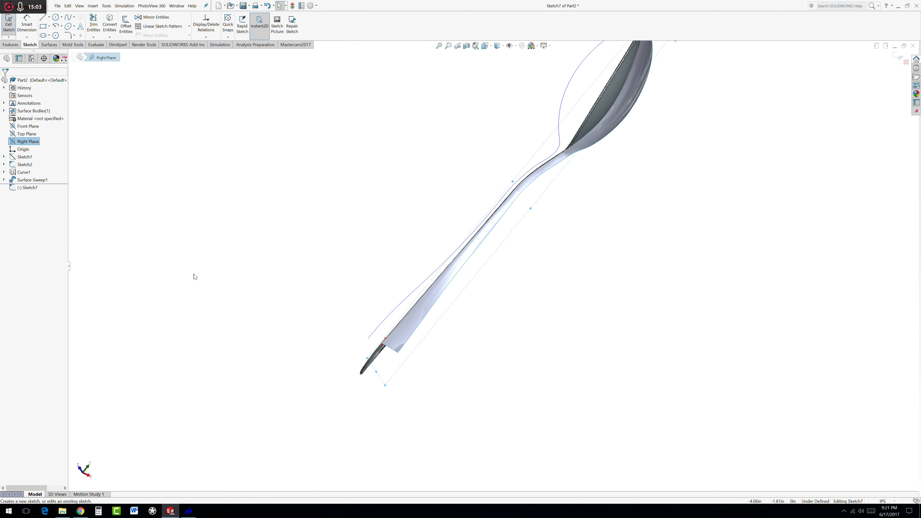
# - Place a sketch point just beyond the handle tip in the side-view picture, at about X 0.11, Y -0.58 in, and exit the sketch
pyautogui.scroll(-3, 362, 375)
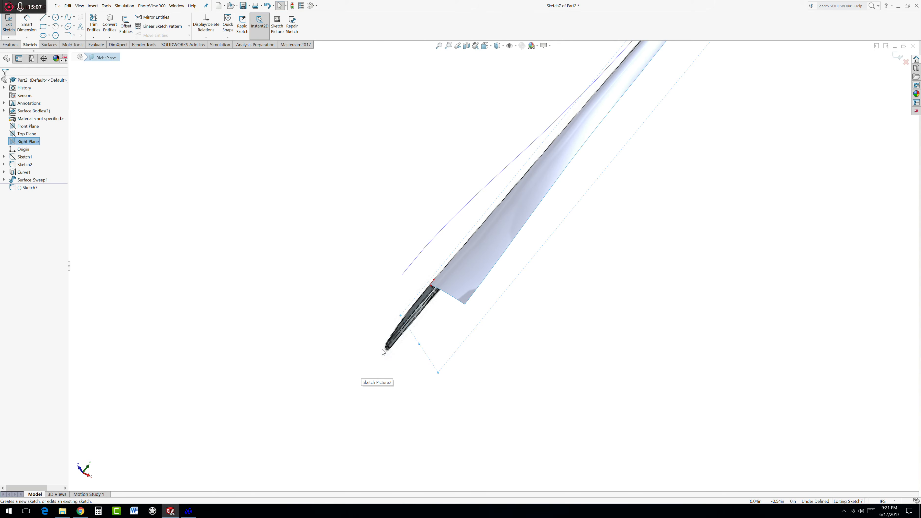
pyautogui.click(81, 35)
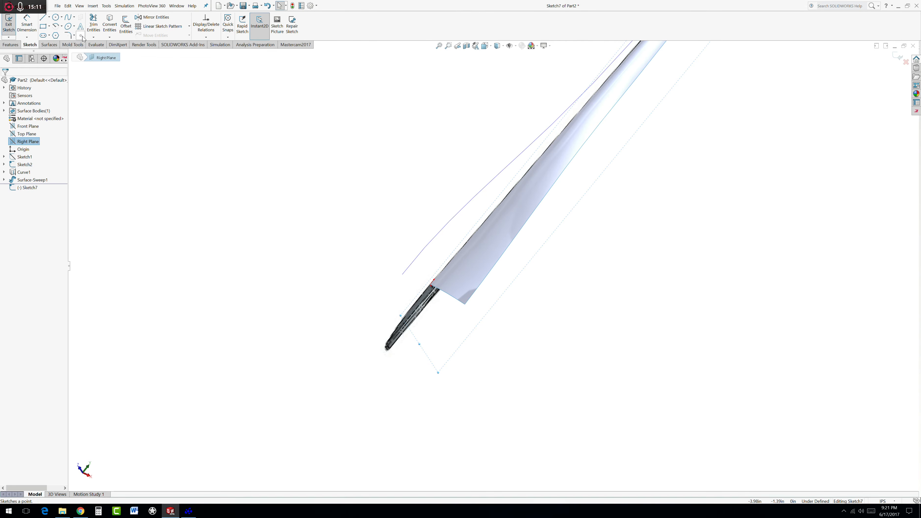
pyautogui.click(382, 359)
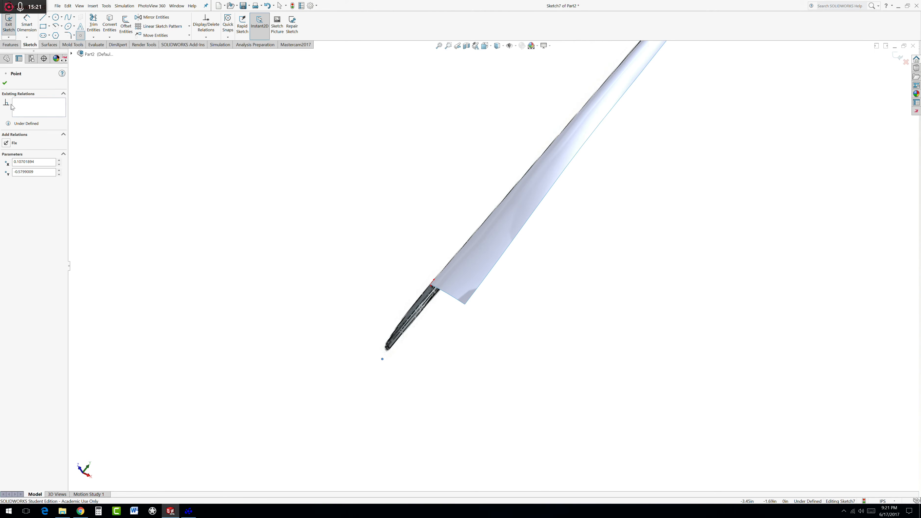
pyautogui.click(4, 85)
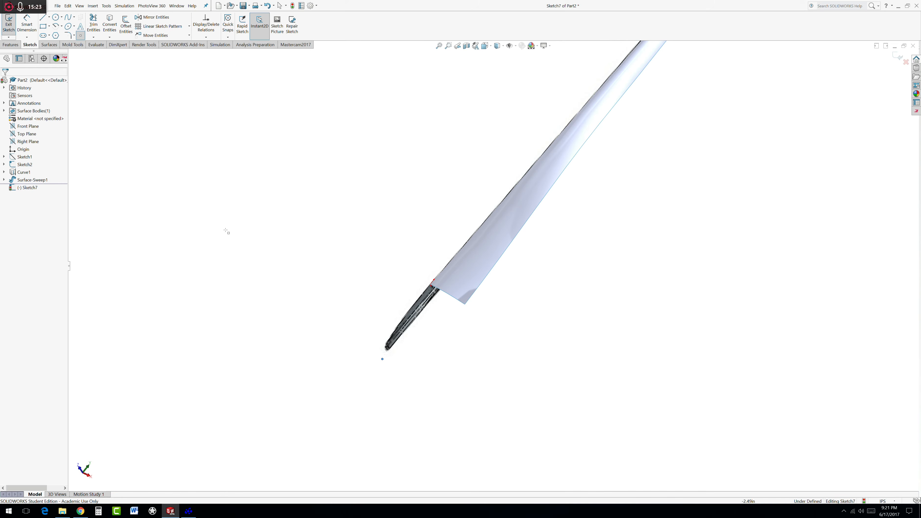
pyautogui.click(292, 5)
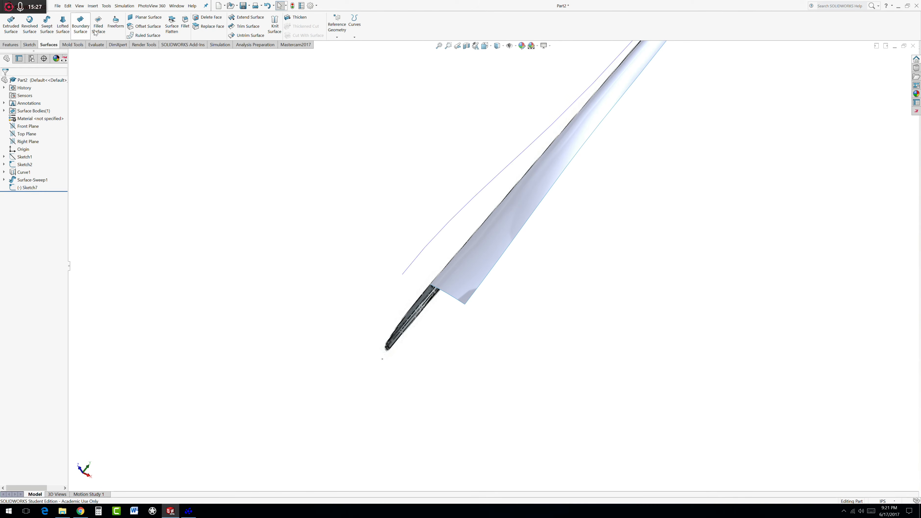
# - Start a lofted surface with the swept surface's handle-end edge and the new sketch point as profiles
pyautogui.click(63, 25)
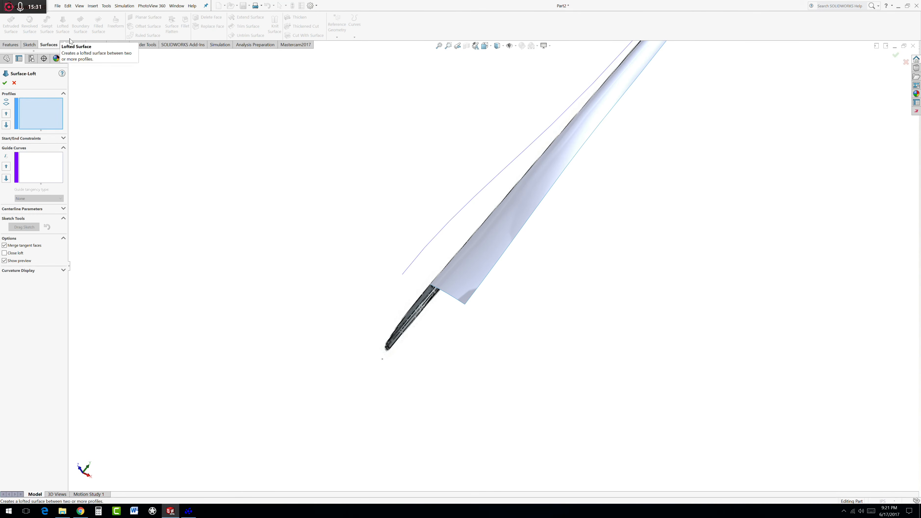
pyautogui.click(454, 297)
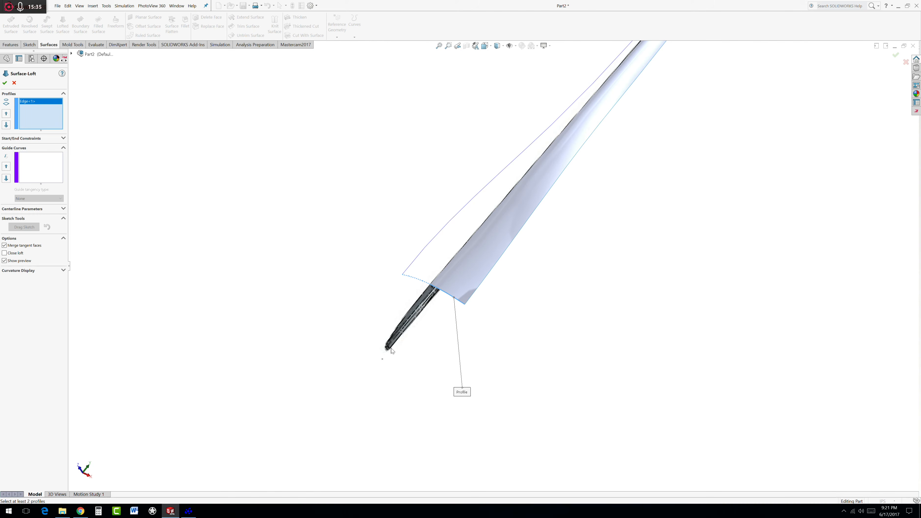
pyautogui.click(383, 359)
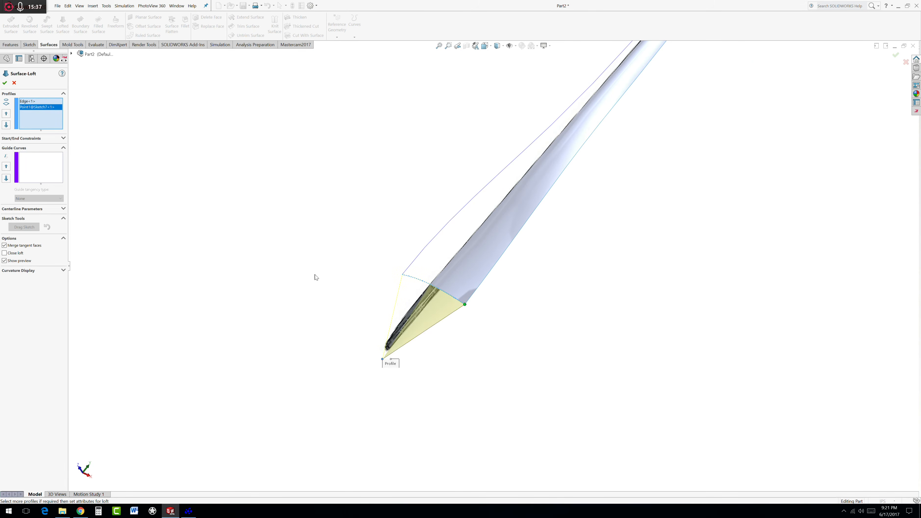
# - Show Sketch1 with the front-view reference picture while the loft is being defined
pyautogui.moveTo(314, 275); pyautogui.dragTo(318, 276, button='middle')
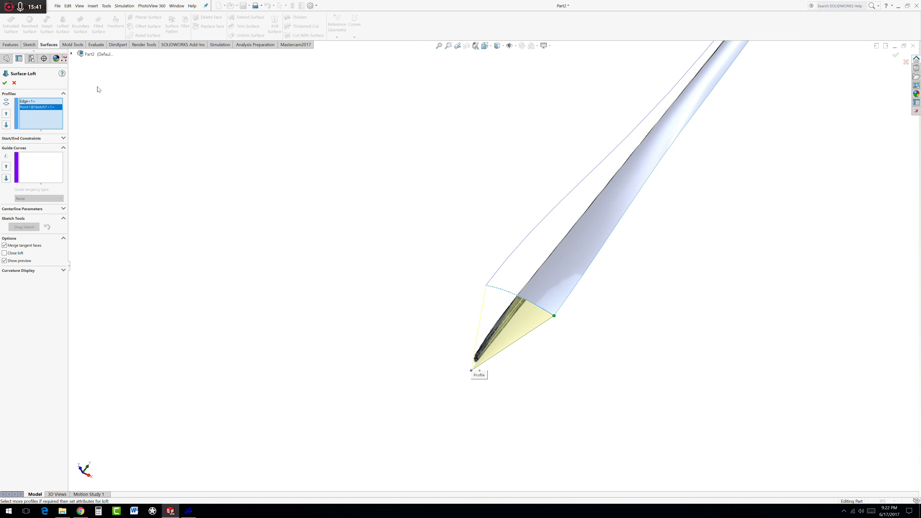
pyautogui.click(71, 55)
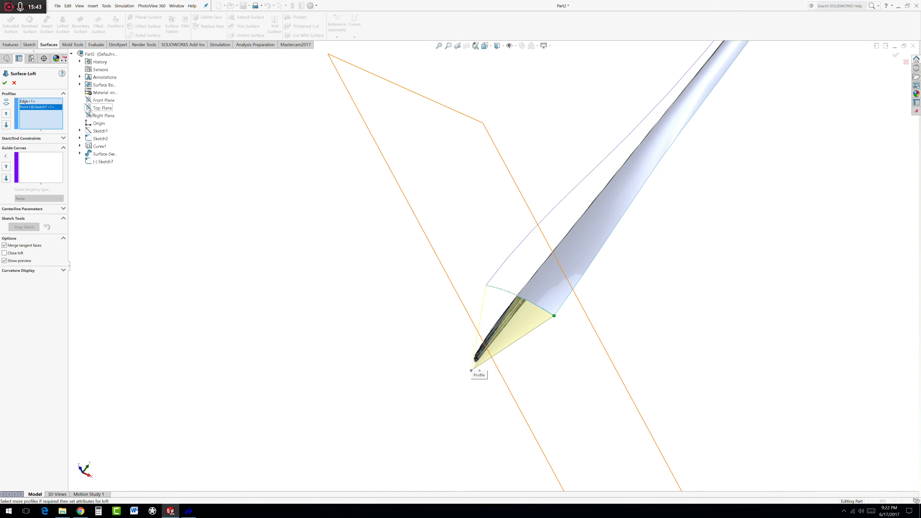
pyautogui.rightClick(91, 130)
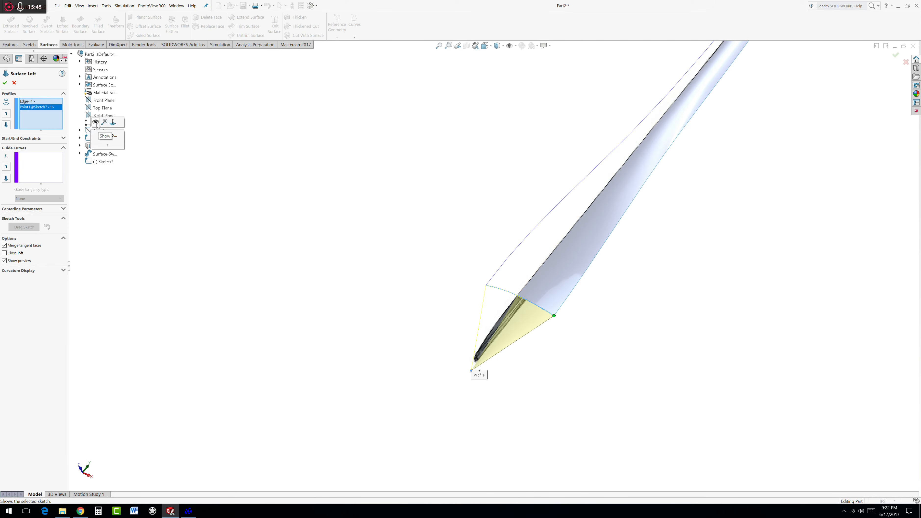
pyautogui.click(95, 123)
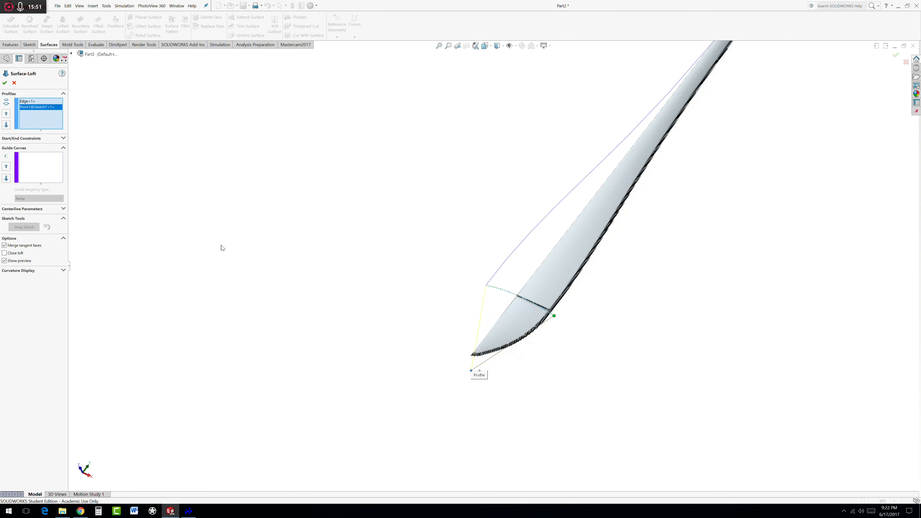
# - Set the loft's start constraint to Tangency To Face
pyautogui.click(49, 141)
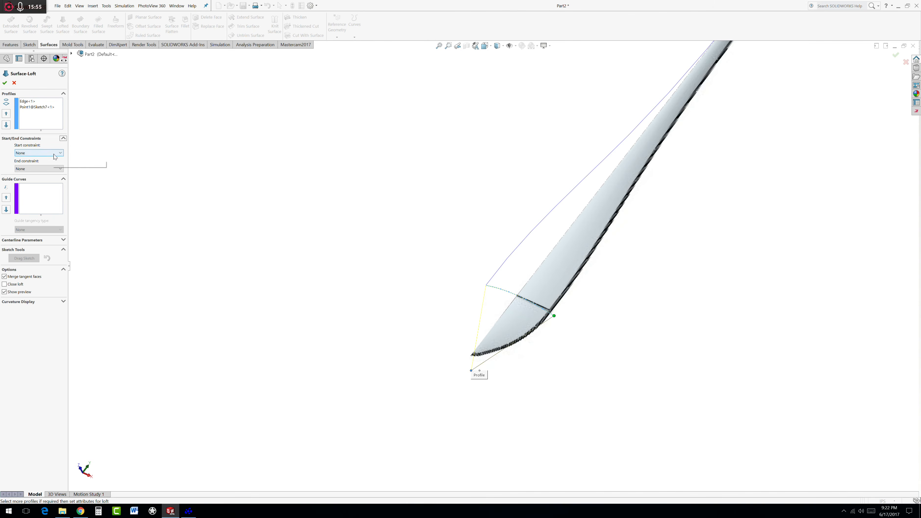
pyautogui.click(61, 155)
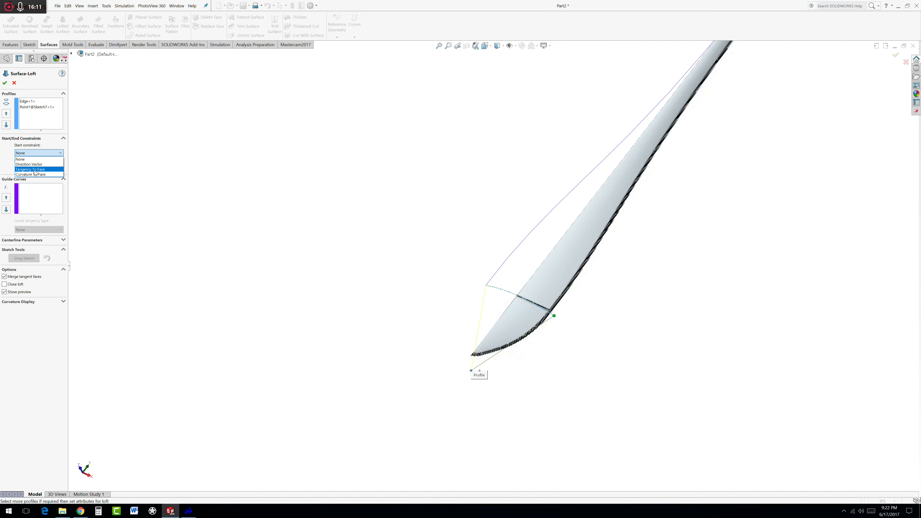
pyautogui.click(34, 169)
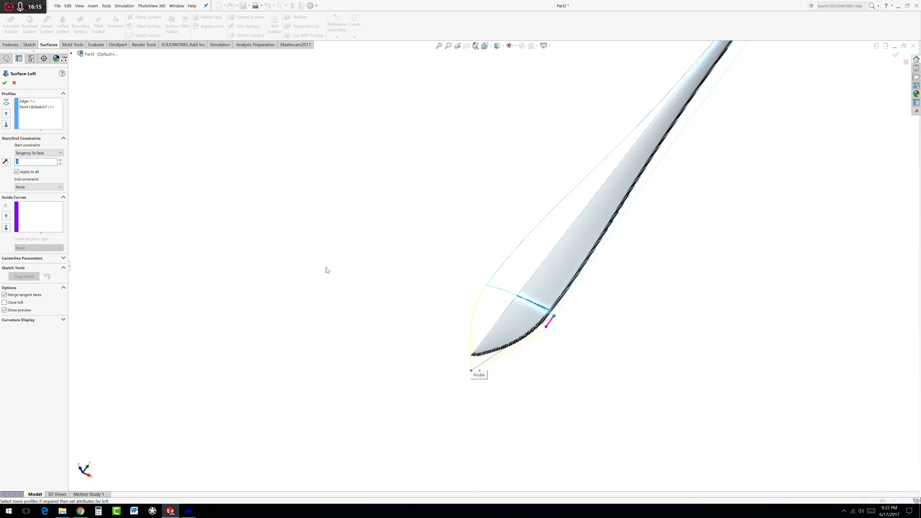
# - In the Front view, fine-tune the loft's start tangency against the handle outline in the picture and accept the loft
pyautogui.click(486, 46)
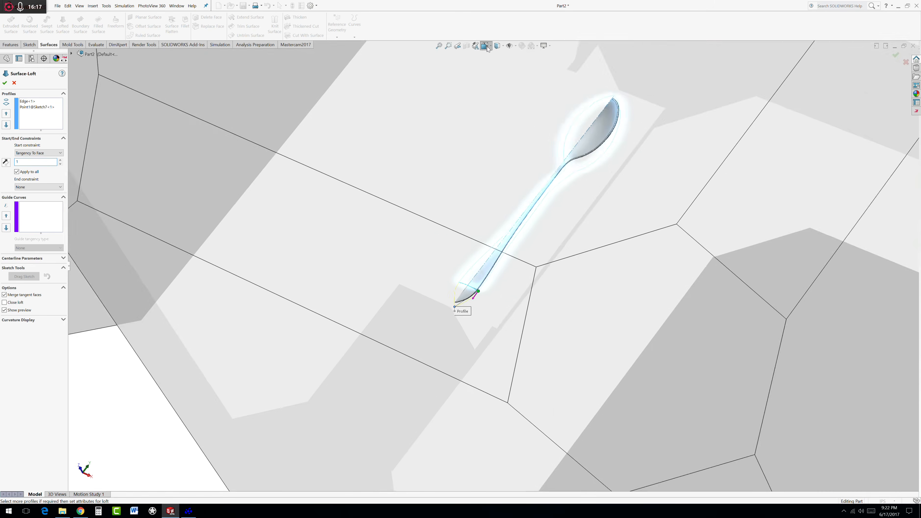
pyautogui.click(462, 209)
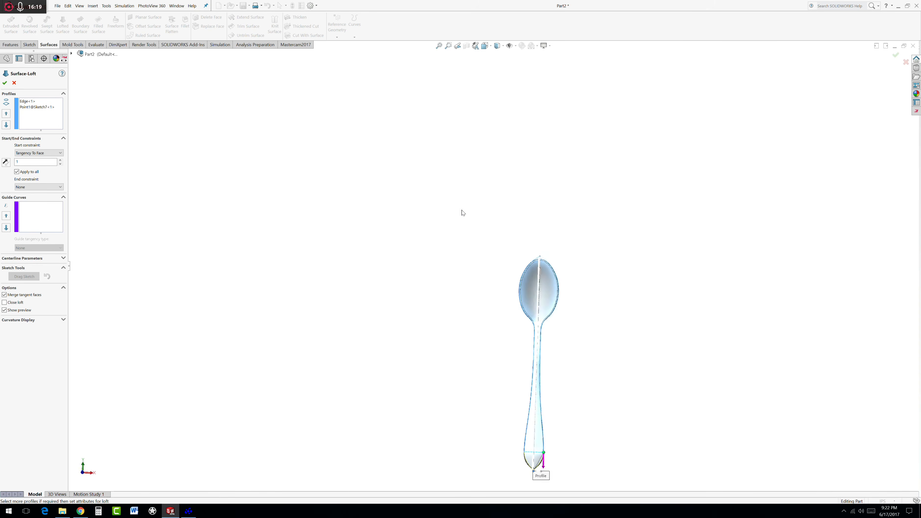
pyautogui.scroll(-10, 518, 443)
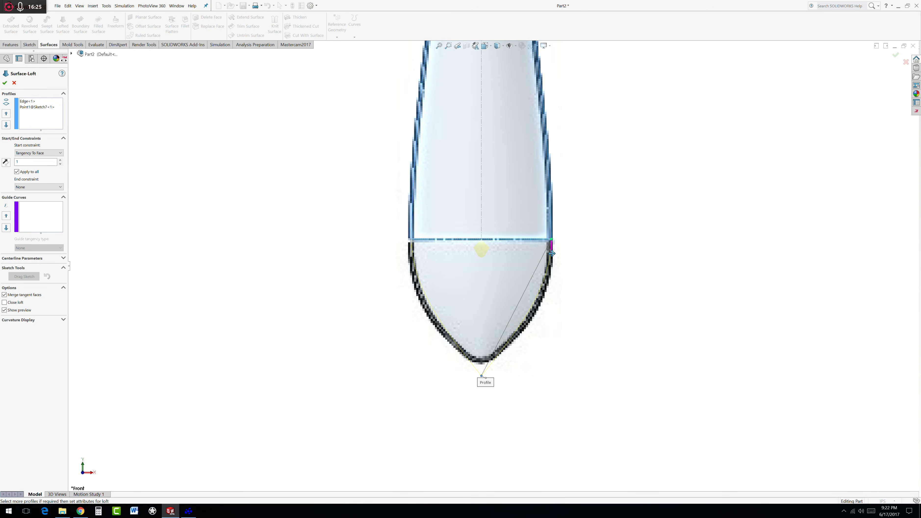
pyautogui.moveTo(553, 255); pyautogui.dragTo(552, 256)
pyautogui.click(5, 82)
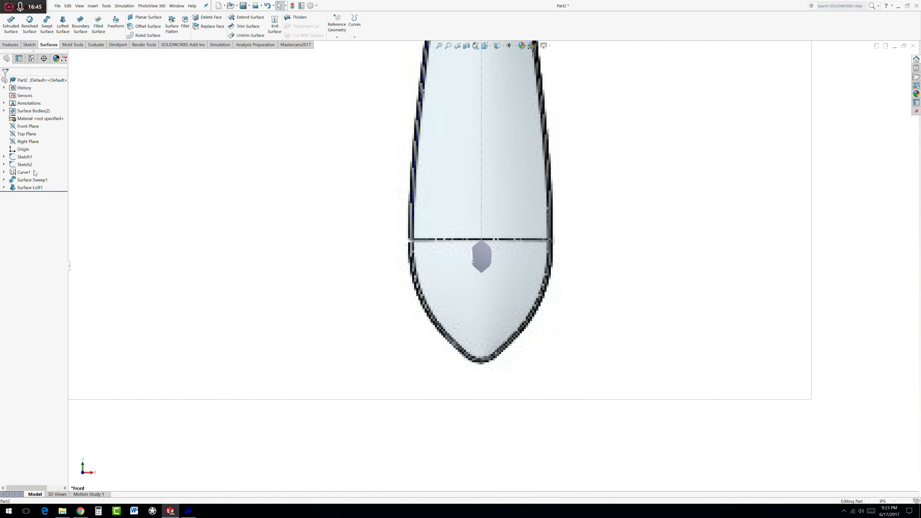
# - Hide Sketch2 and Sketch1 with the reference pictures so only the spoon surfaces are displayed
pyautogui.rightClick(24, 165)
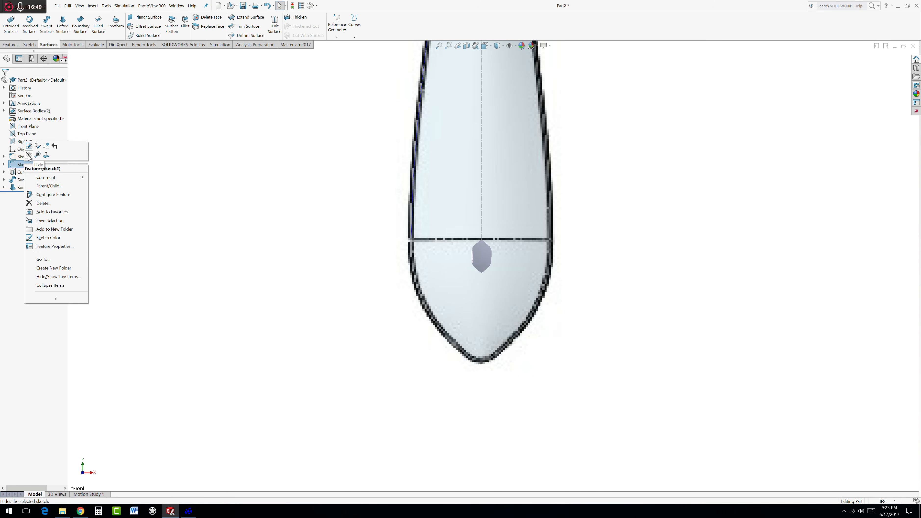
pyautogui.click(28, 155)
pyautogui.rightClick(23, 160)
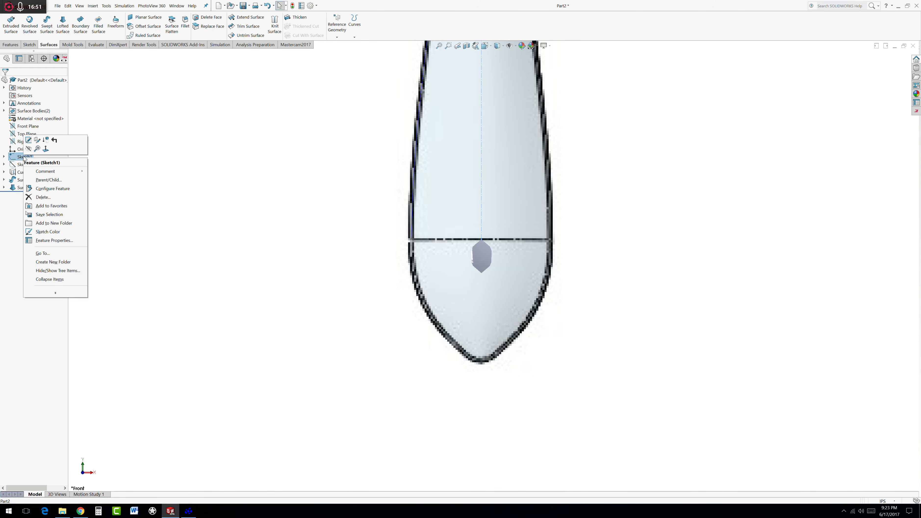
pyautogui.click(28, 149)
pyautogui.scroll(5, 405, 401)
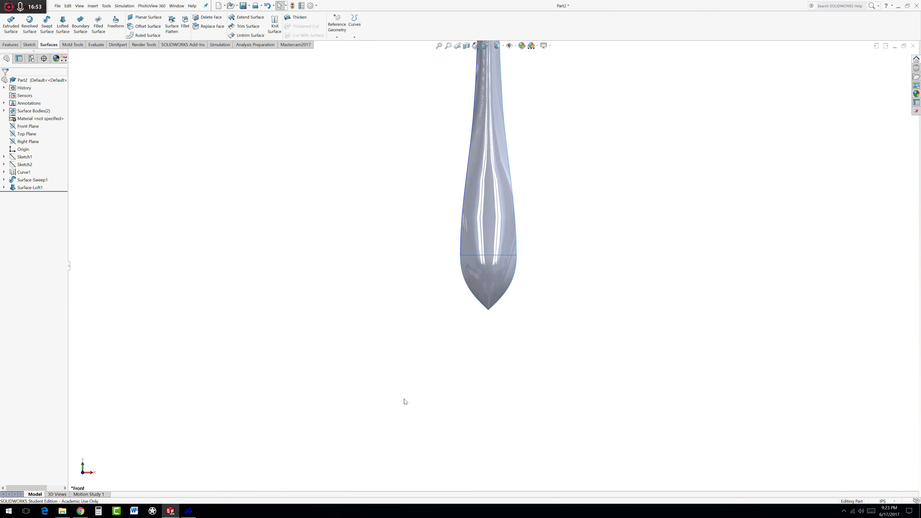
pyautogui.scroll(-1, 493, 130)
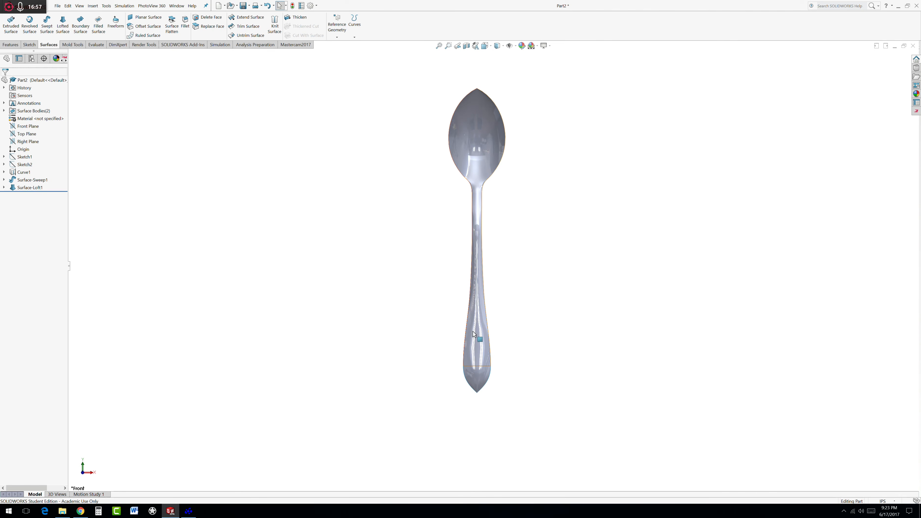
# - Knit the lofted handle end and the swept spoon surface into one surface
pyautogui.click(277, 32)
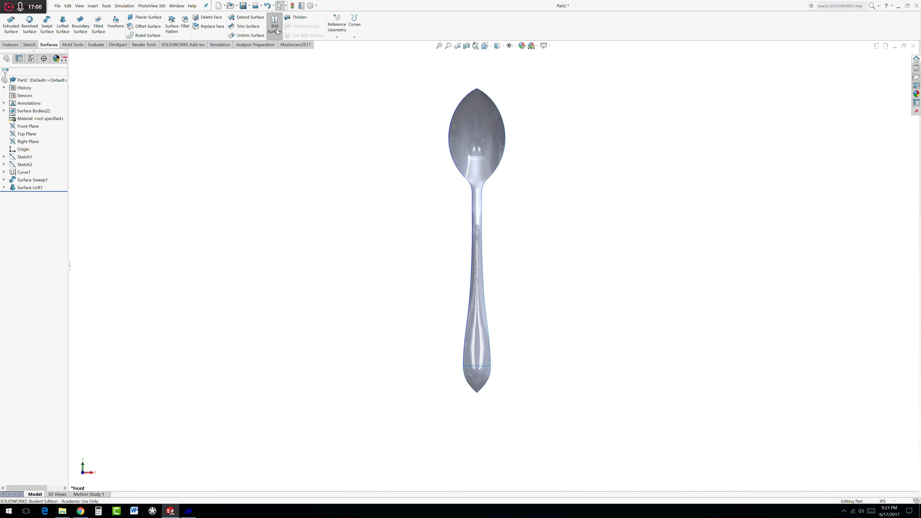
pyautogui.click(478, 376)
pyautogui.click(477, 359)
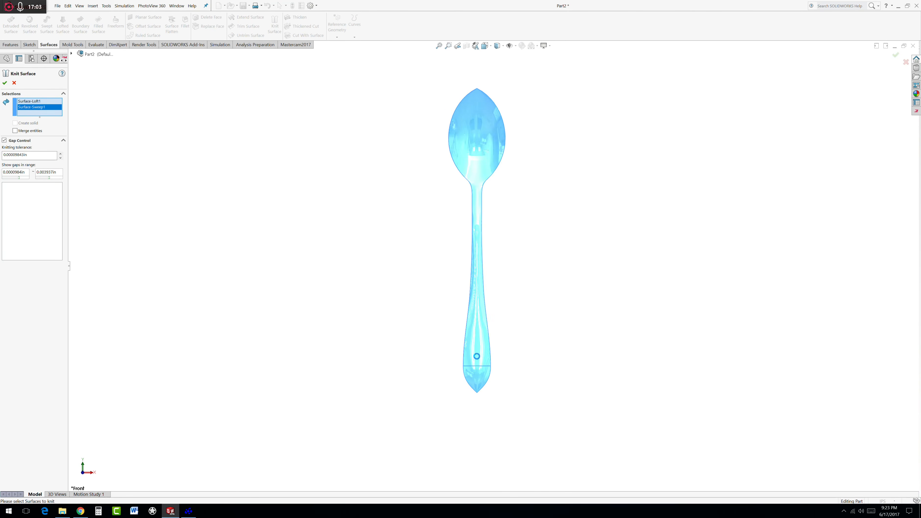
pyautogui.press('Return')
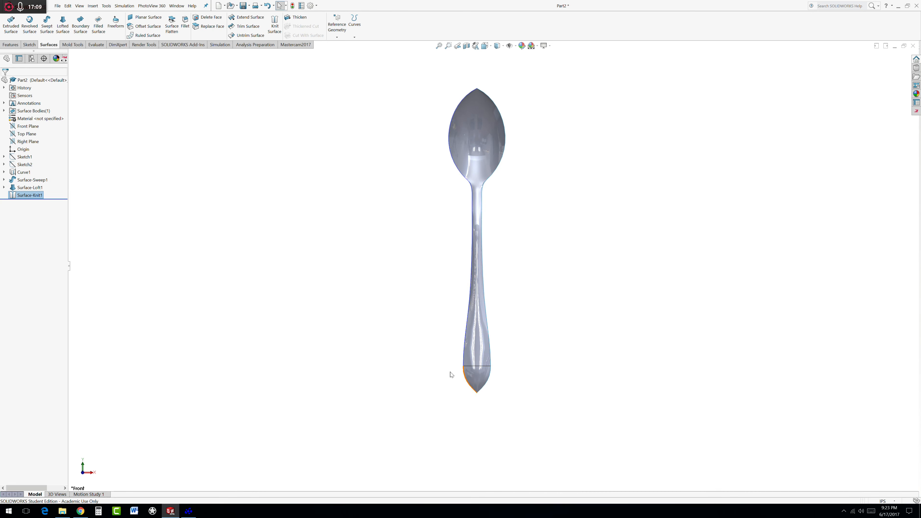
# - Start a sketch on the Front Plane and draw a 3-point arc with a radius of about 0.27 in across the pointed bowl tip
pyautogui.click(22, 127)
pyautogui.click(28, 119)
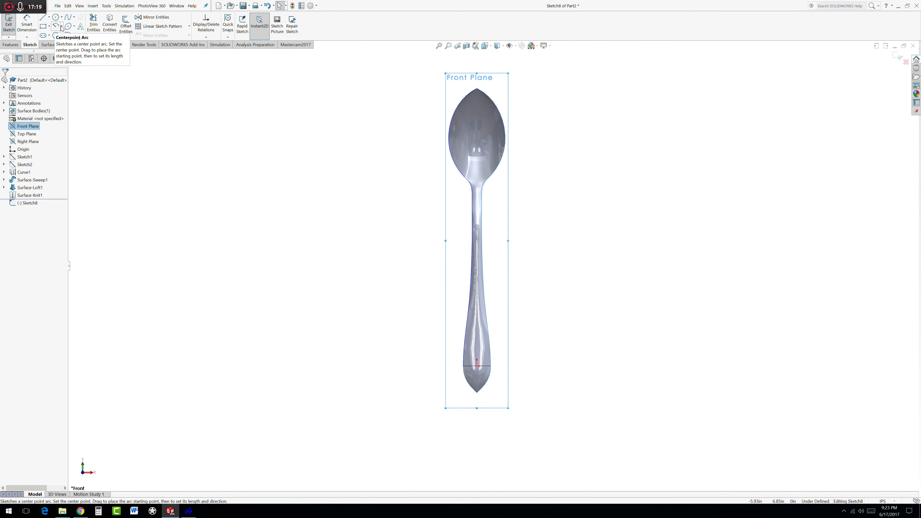
pyautogui.click(61, 26)
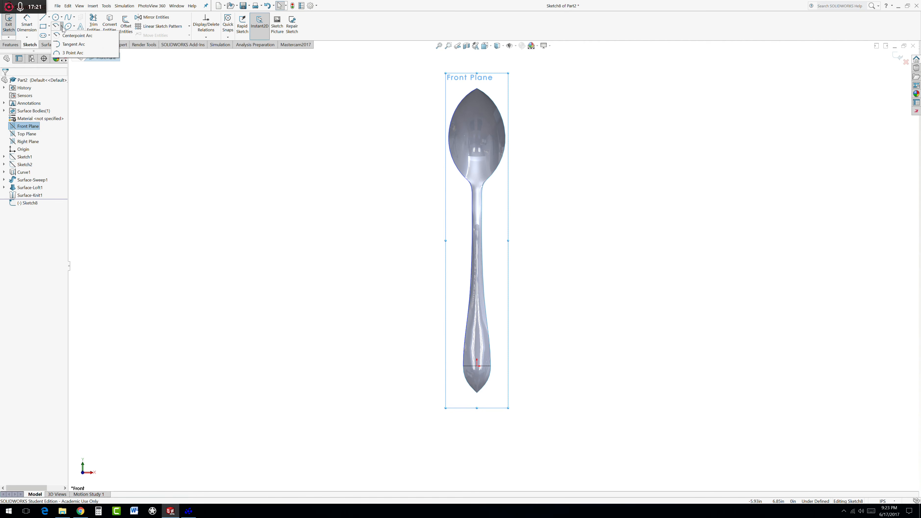
pyautogui.click(57, 53)
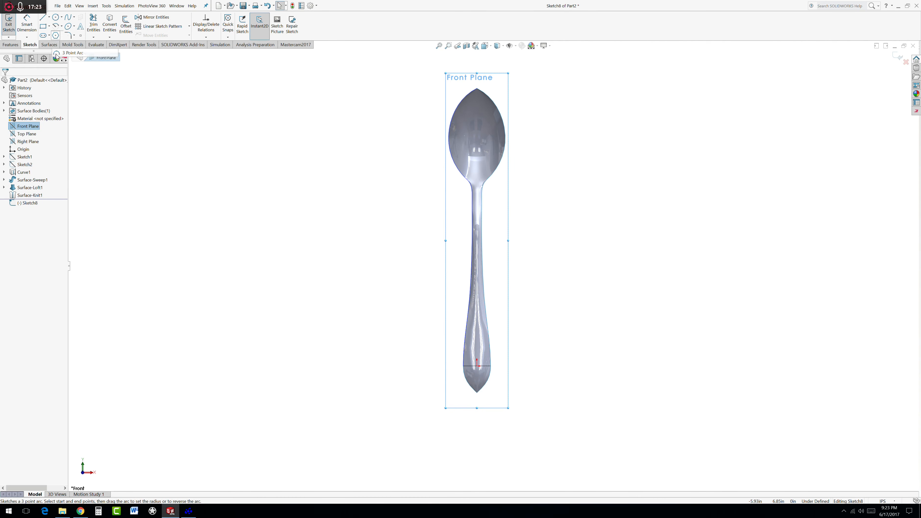
pyautogui.scroll(-8, 471, 160)
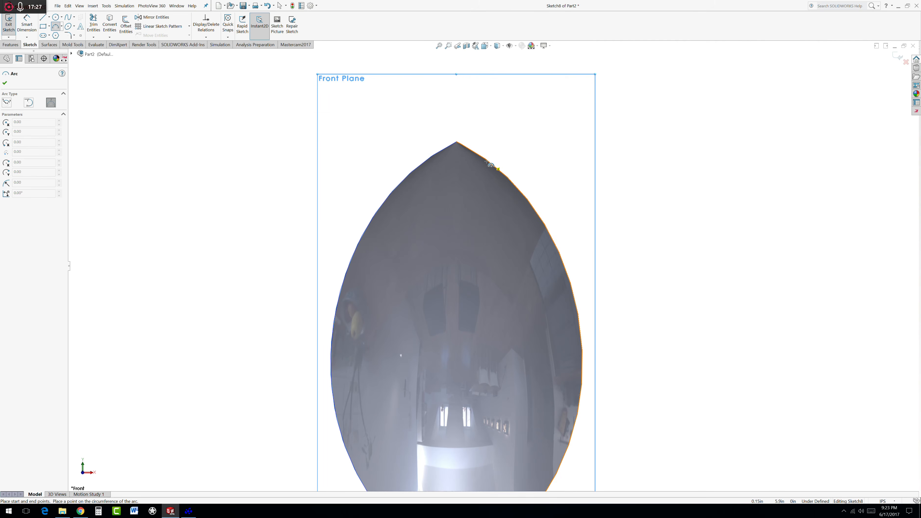
pyautogui.click(487, 162)
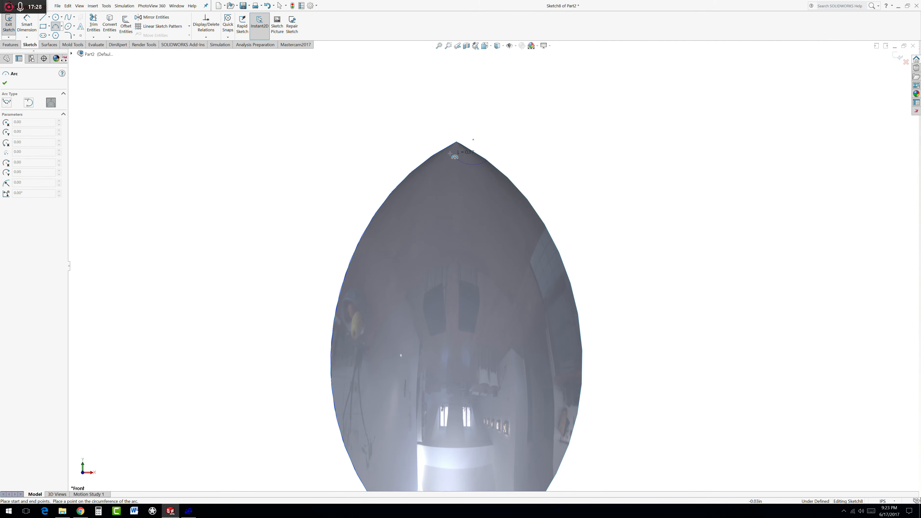
pyautogui.click(425, 160)
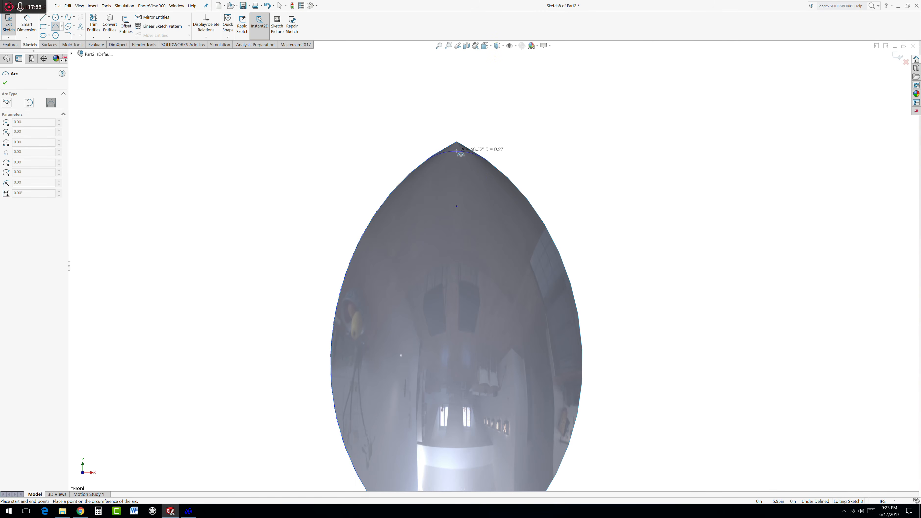
pyautogui.click(461, 154)
# - Draw a 3-point arc with a radius of about 0.12 in across the pointed handle tip
pyautogui.scroll(10, 540, 217)
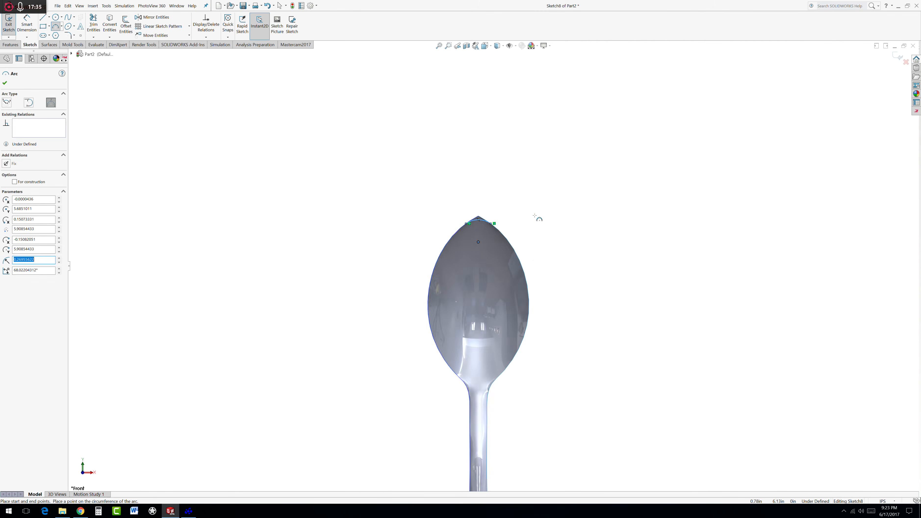
pyautogui.scroll(-8, 488, 431)
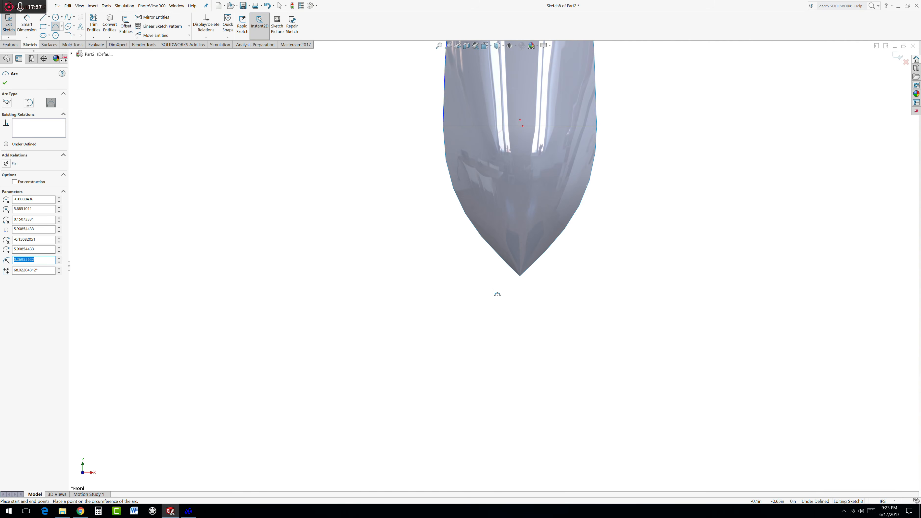
pyautogui.click(494, 249)
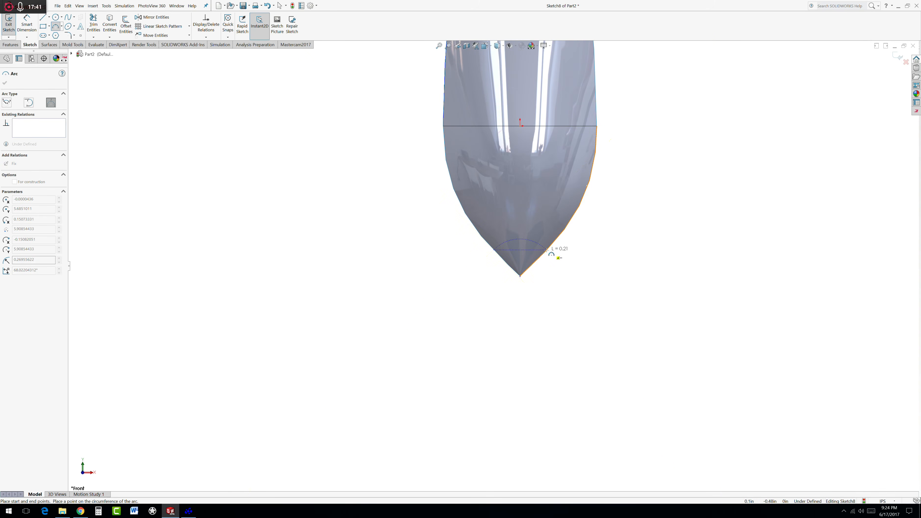
pyautogui.click(546, 250)
pyautogui.click(526, 266)
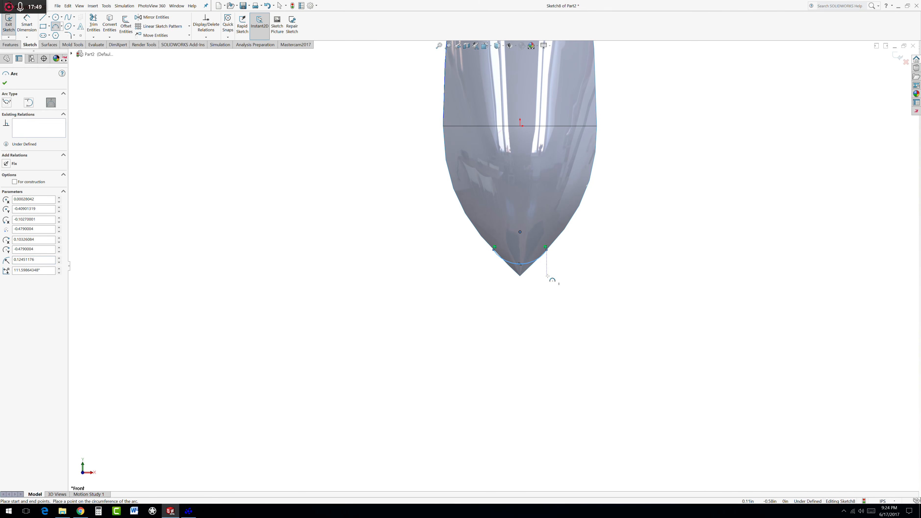
pyautogui.press('Escape')
# - Make the handle-tip arc tangent to the surface edges on both sides of the handle end
pyautogui.click(548, 254)
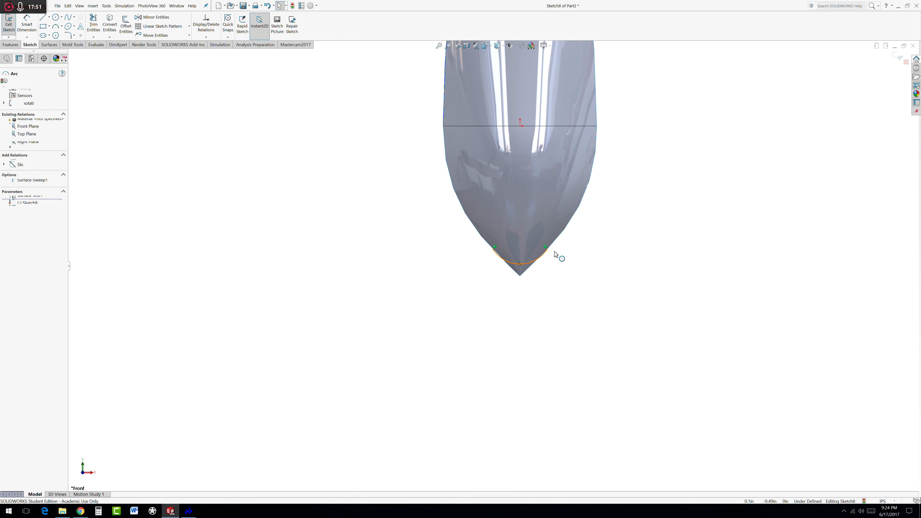
pyautogui.keyDown('ctrl'); pyautogui.click(554, 247); pyautogui.keyUp('ctrl')
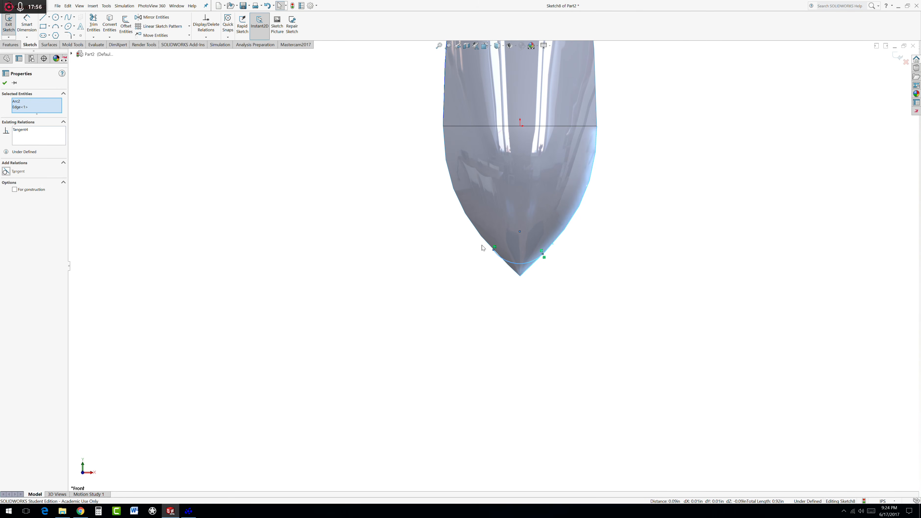
pyautogui.press('Escape')
pyautogui.click(499, 256)
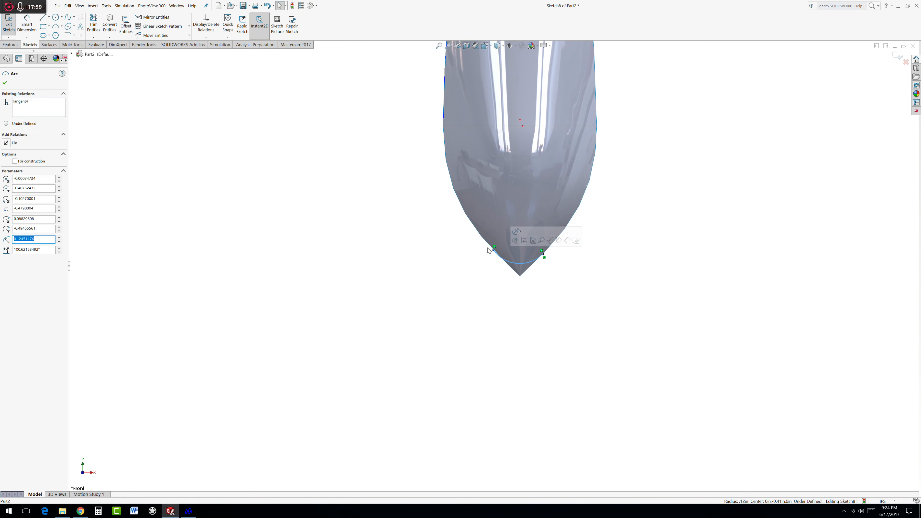
pyautogui.keyDown('ctrl'); pyautogui.click(487, 244); pyautogui.keyUp('ctrl')
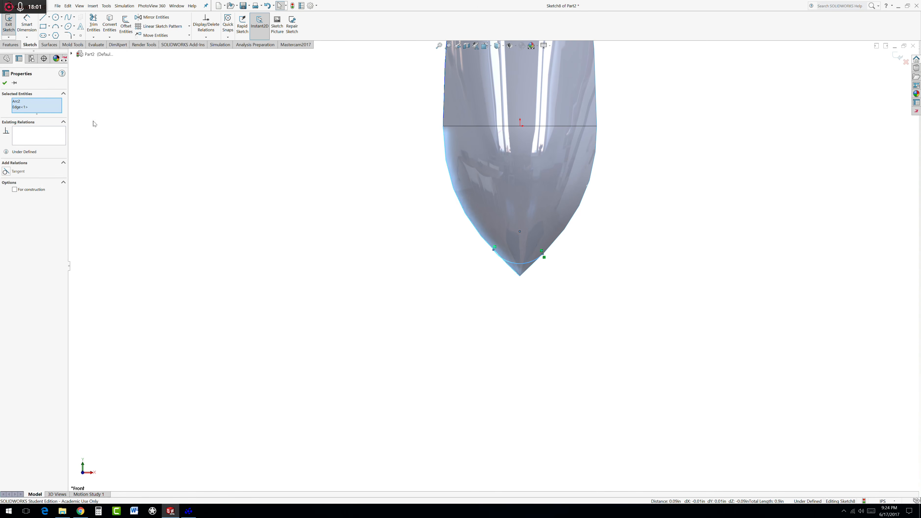
pyautogui.click(6, 171)
pyautogui.click(343, 261)
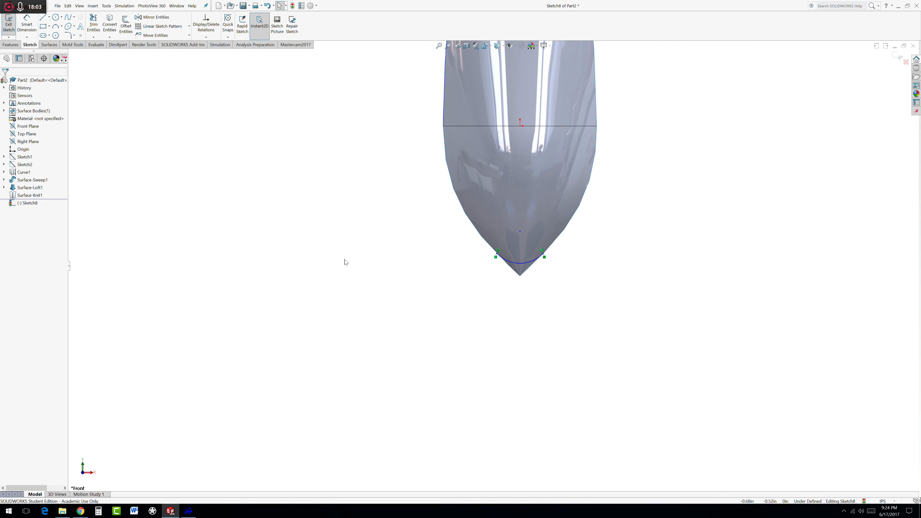
# - Make the bowl-tip arc tangent to the bowl edges on both sides
pyautogui.scroll(8, 489, 279)
pyautogui.scroll(3, 489, 279)
pyautogui.scroll(-10, 496, 187)
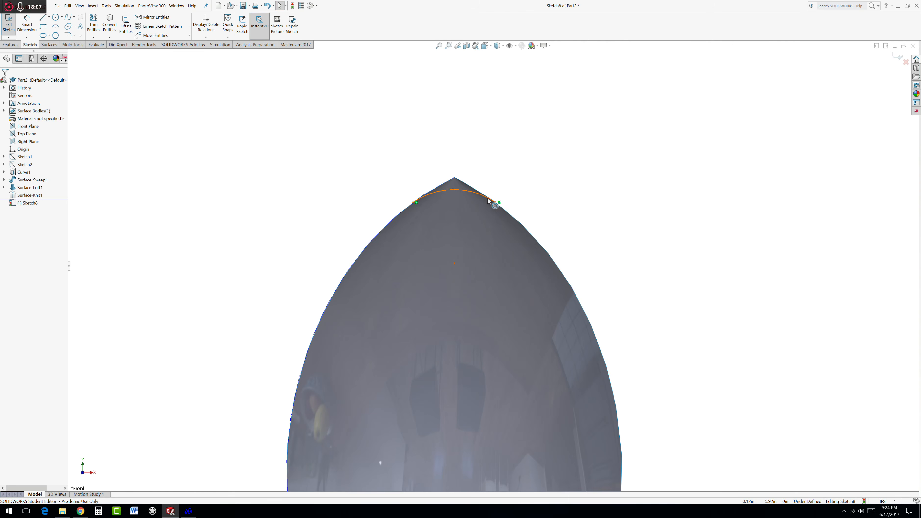
pyautogui.click(488, 201)
pyautogui.keyDown('ctrl'); pyautogui.click(509, 213); pyautogui.keyUp('ctrl')
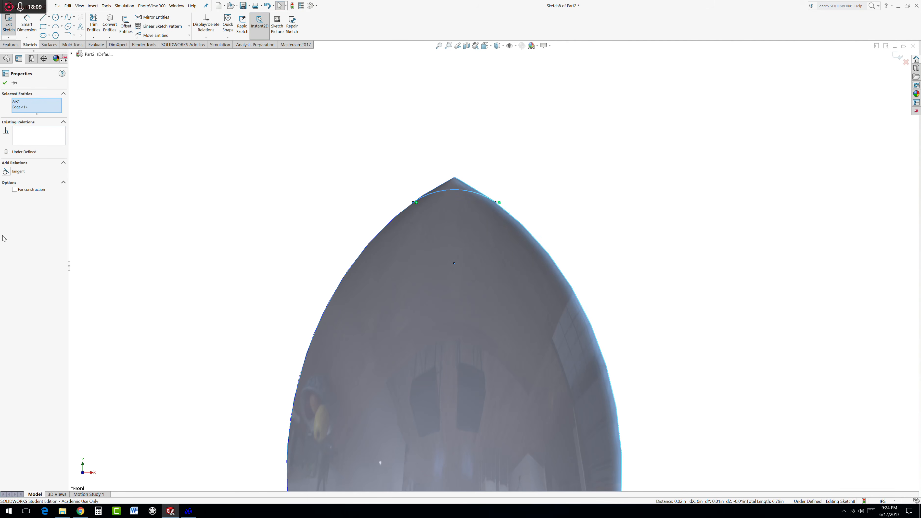
pyautogui.click(6, 171)
pyautogui.press('Escape')
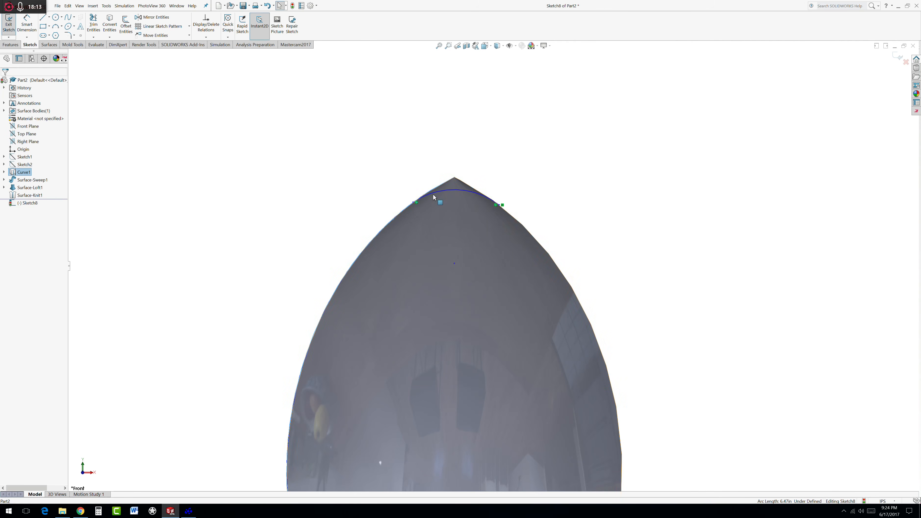
pyautogui.keyDown('ctrl'); pyautogui.click(424, 196); pyautogui.keyUp('ctrl')
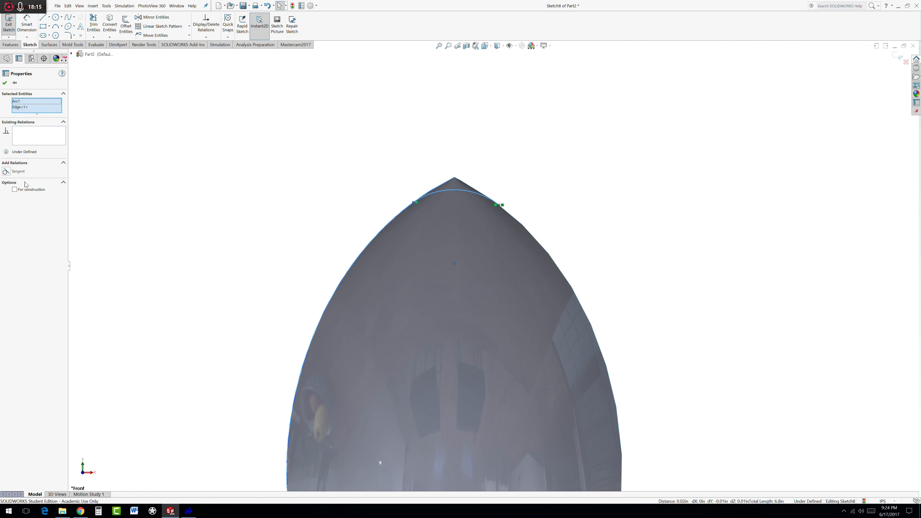
pyautogui.click(6, 172)
pyautogui.click(214, 222)
# - Connect the left ends of both tip arcs with three lines running about 1.2 in outside the spoon
pyautogui.scroll(9, 215, 222)
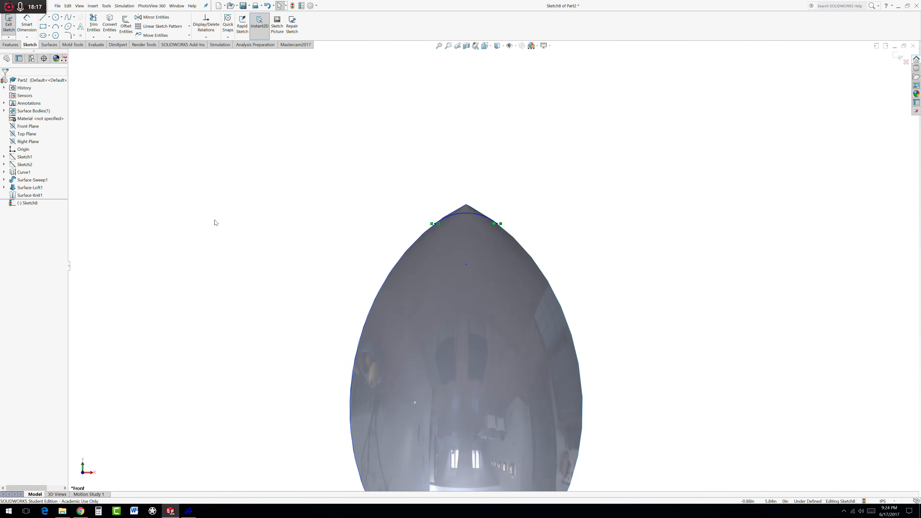
pyautogui.scroll(3, 341, 309)
pyautogui.scroll(-1, 464, 322)
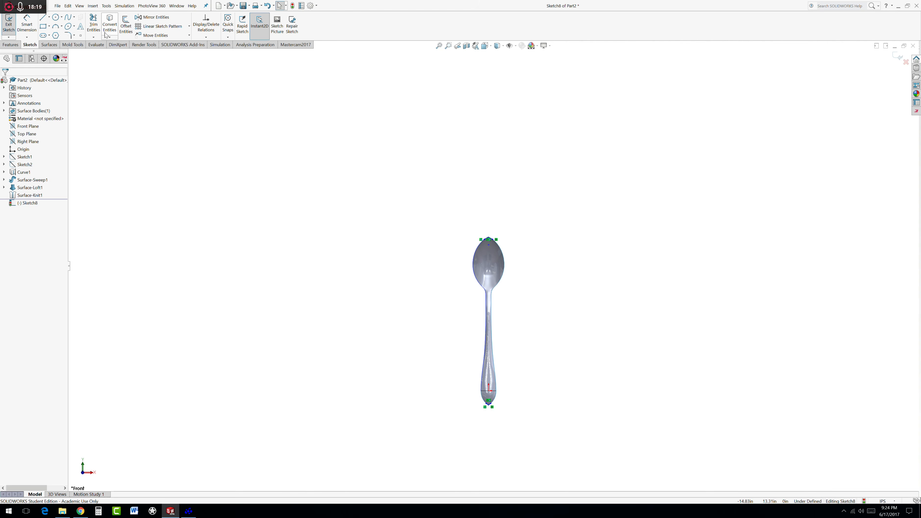
pyautogui.click(43, 17)
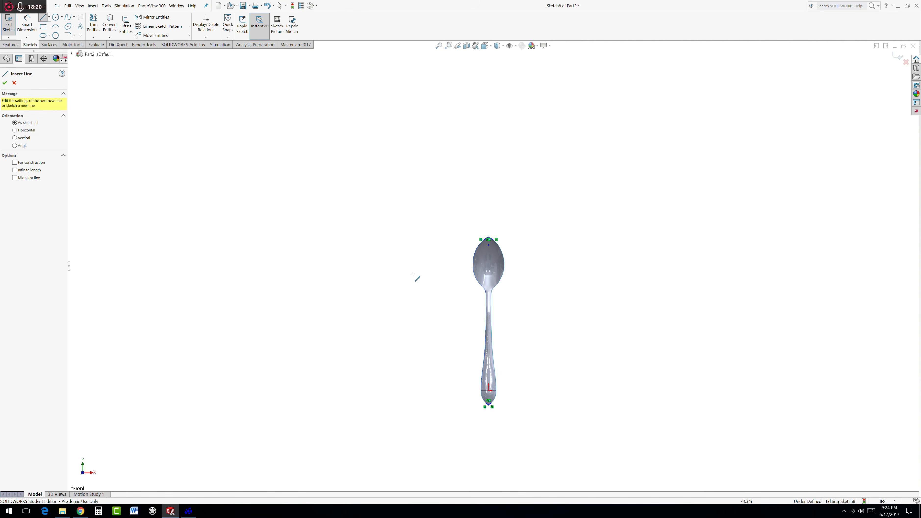
pyautogui.click(486, 239)
pyautogui.click(455, 239)
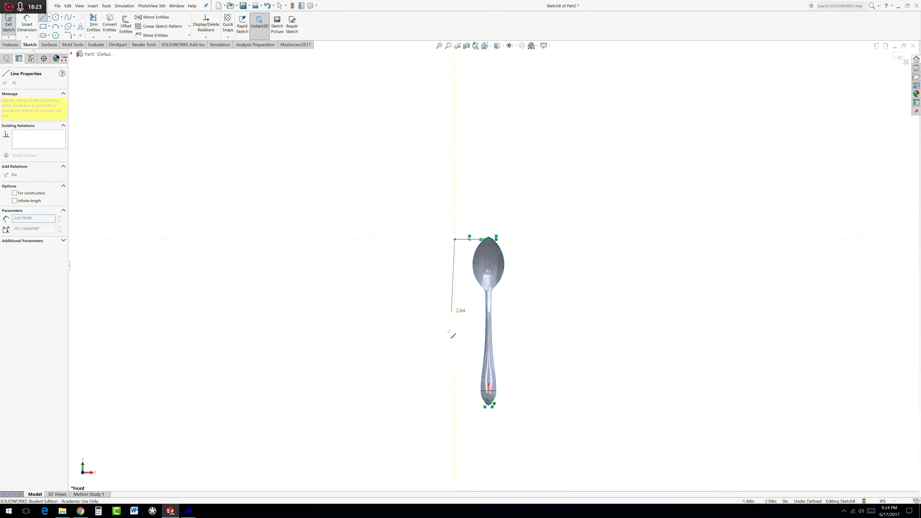
pyautogui.click(453, 403)
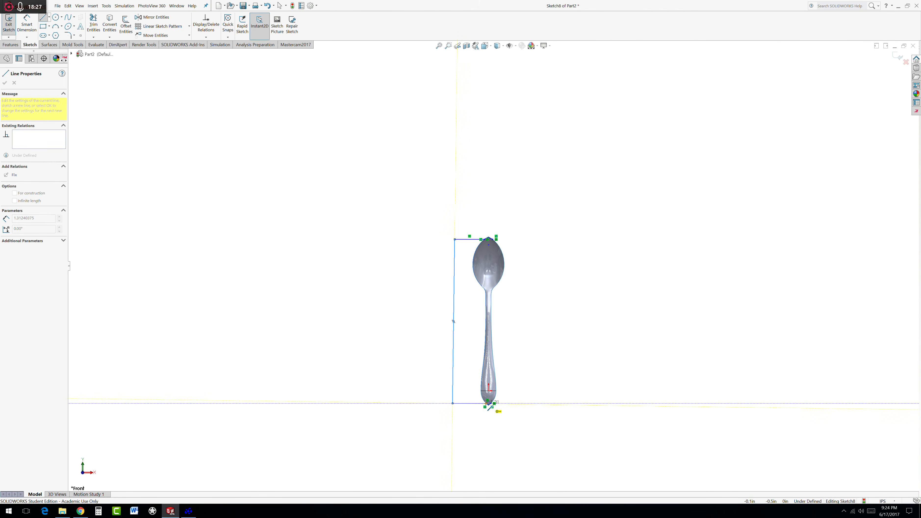
pyautogui.click(487, 403)
pyautogui.press('Escape')
# - Trim the spoon surface with the arc-and-line sketch as a standard trim tool, keeping the main spoon body between the tips
pyautogui.scroll(-3, 492, 346)
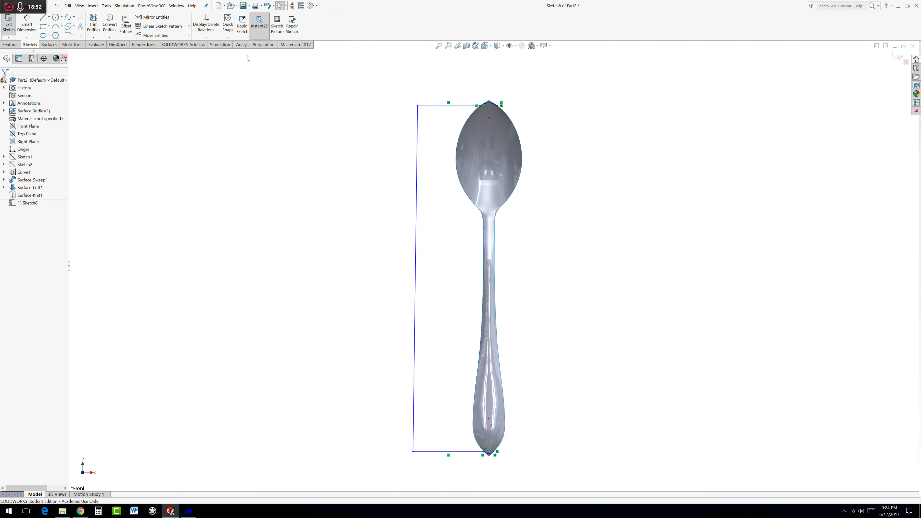
pyautogui.click(49, 45)
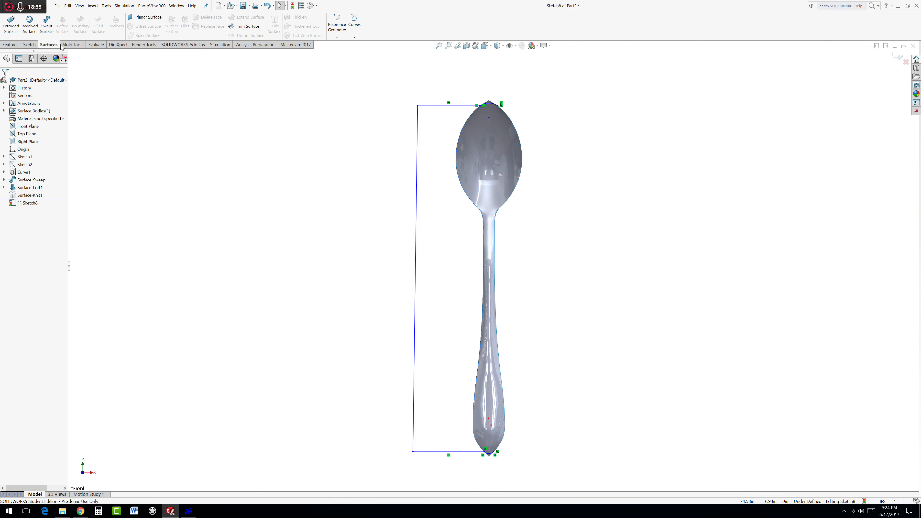
pyautogui.click(258, 29)
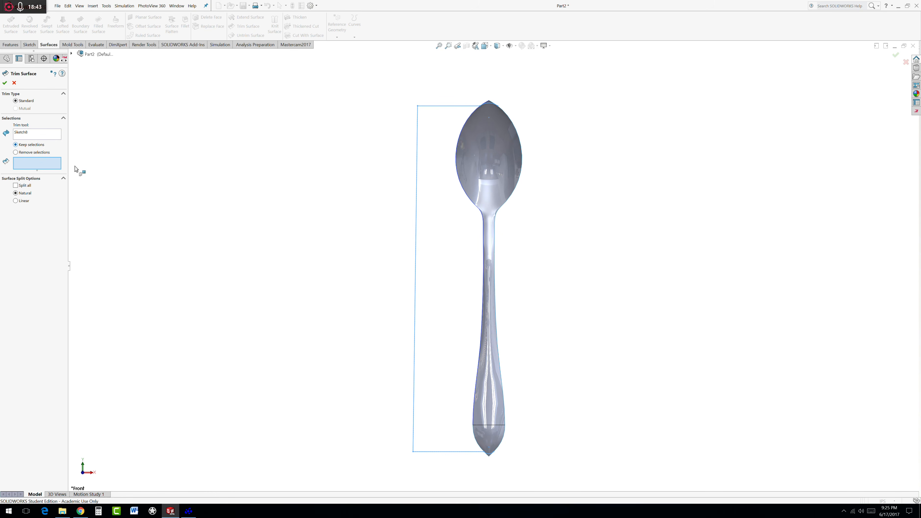
pyautogui.click(490, 322)
pyautogui.press('Return')
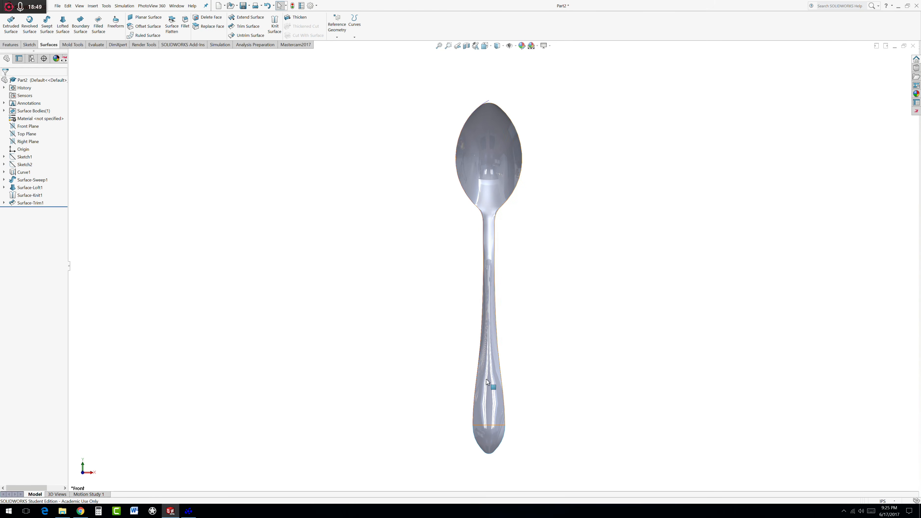
# - Hide the guide curve Curve1 that still shows around the bowl outline
pyautogui.scroll(-3, 497, 113)
pyautogui.scroll(-2, 482, 119)
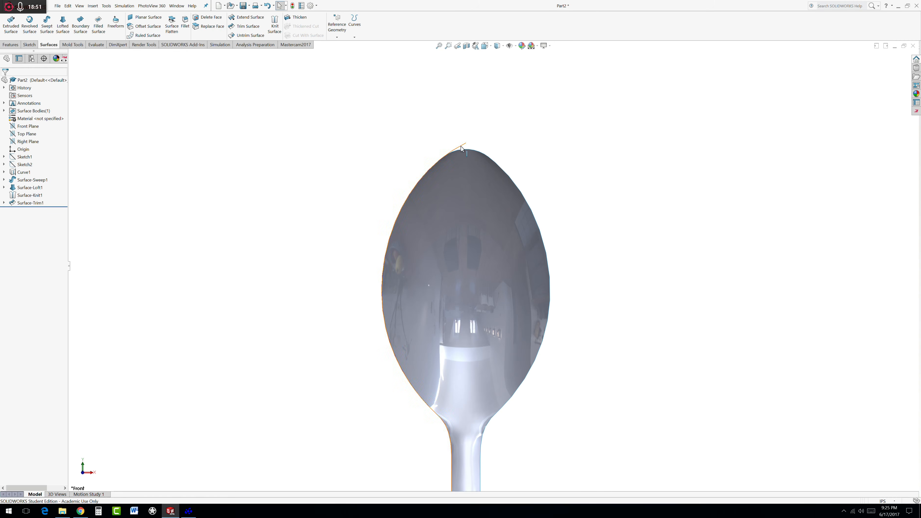
pyautogui.rightClick(468, 147)
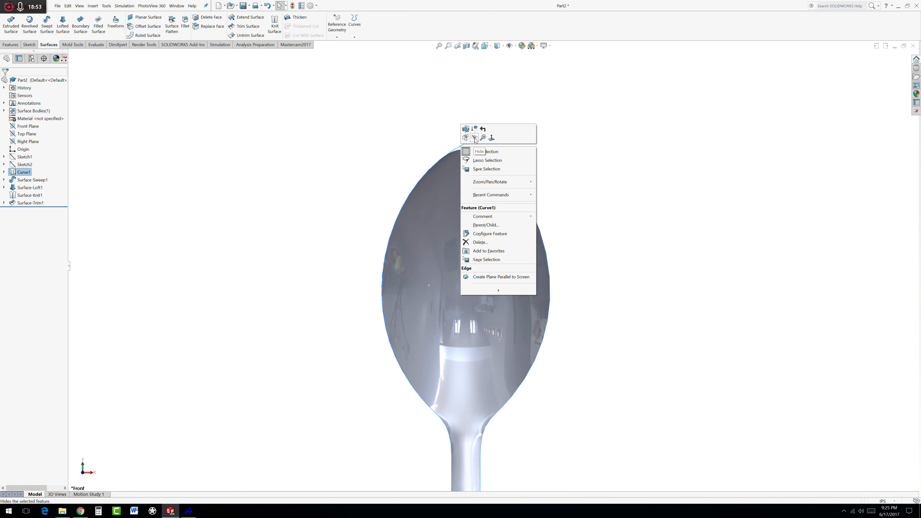
pyautogui.click(475, 138)
# - Examine the trimmed spoon's rounded tips and profile from the side and at an angle
pyautogui.scroll(3, 550, 197)
pyautogui.moveTo(550, 202); pyautogui.dragTo(537, 232, button='middle')
pyautogui.scroll(-3, 435, 235)
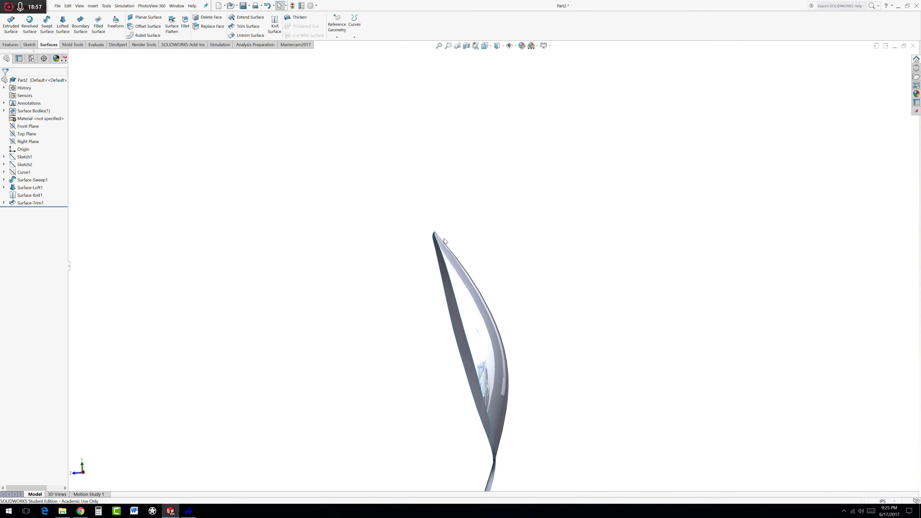
pyautogui.scroll(5, 462, 277)
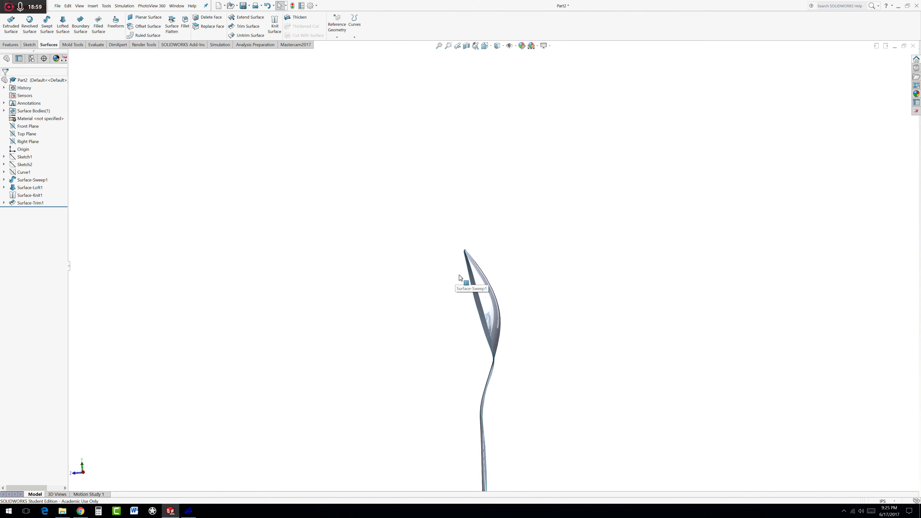
pyautogui.scroll(-2, 492, 302)
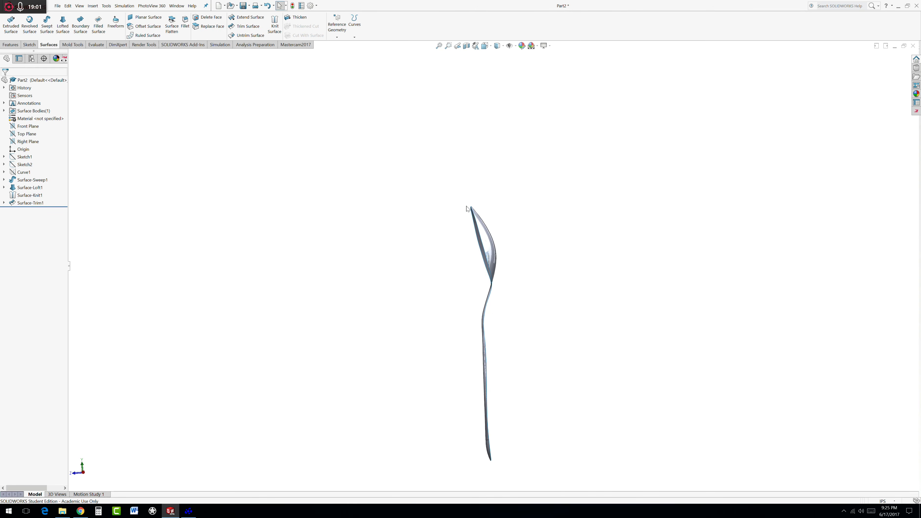
pyautogui.moveTo(469, 248); pyautogui.dragTo(484, 321, button='middle')
pyautogui.moveTo(528, 298); pyautogui.dragTo(498, 302, button='middle')
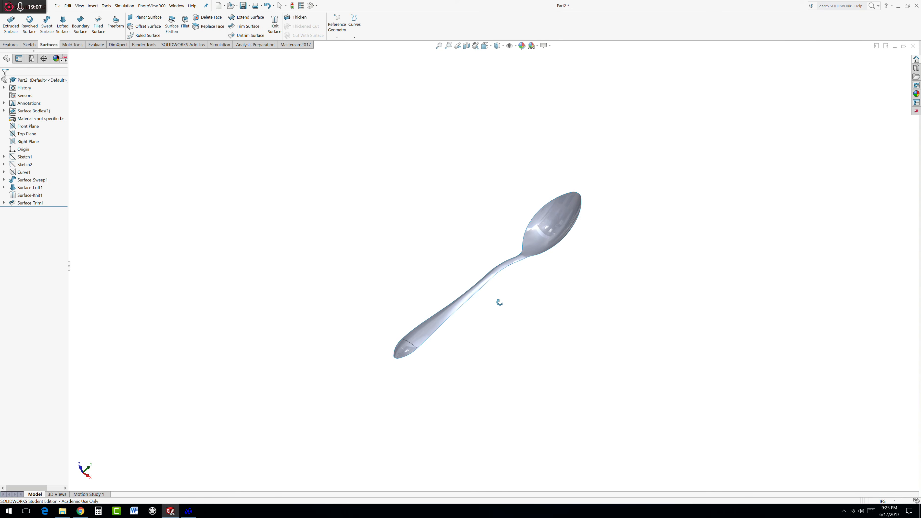
pyautogui.scroll(-2, 518, 267)
pyautogui.moveTo(450, 251); pyautogui.dragTo(451, 253, button='middle')
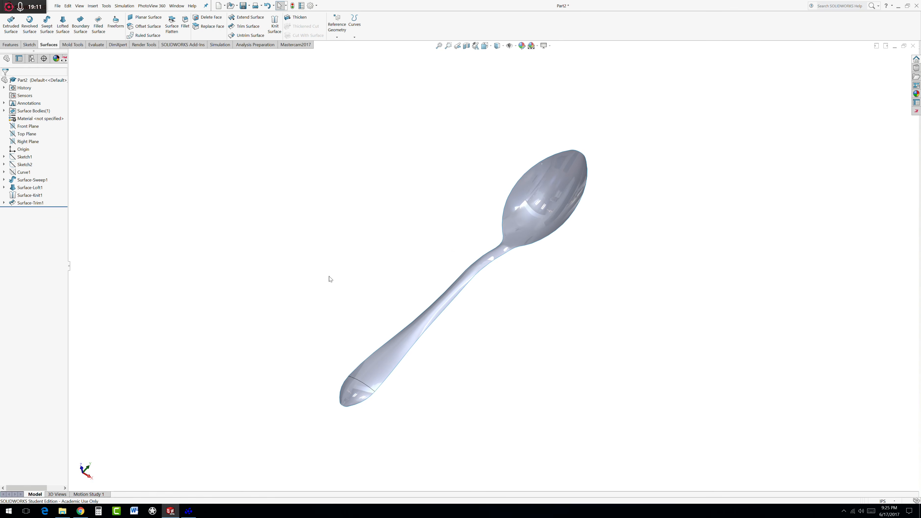
# - Start a Thicken feature on the trimmed spoon surface and set the thickness to 0.03 in
pyautogui.click(430, 318)
pyautogui.click(113, 237)
pyautogui.click(29, 196)
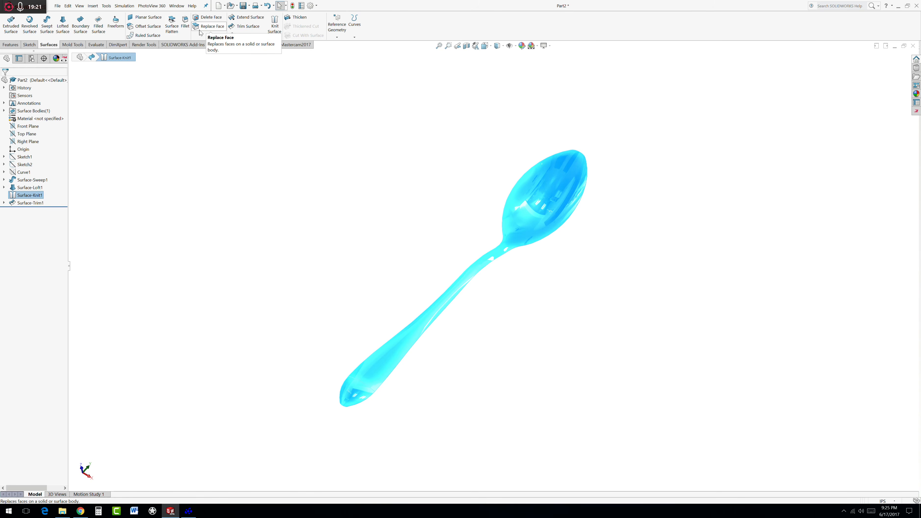
pyautogui.click(299, 18)
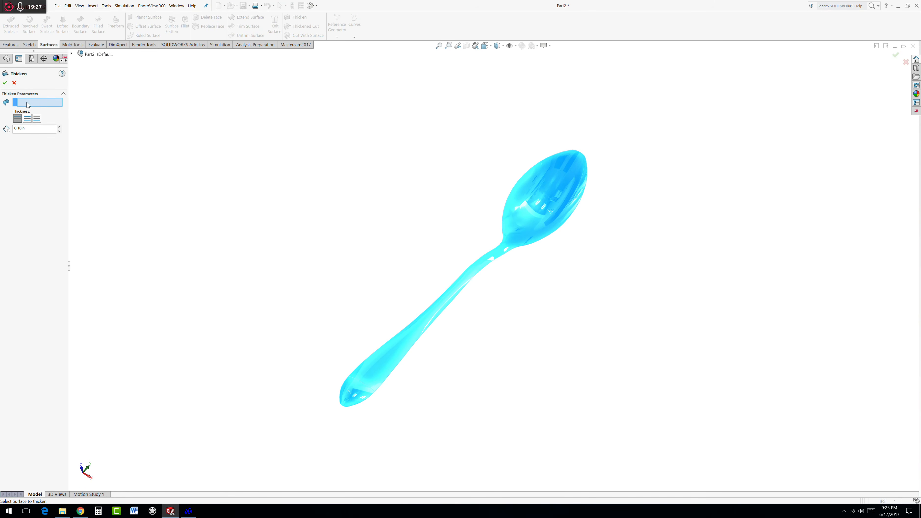
pyautogui.click(439, 304)
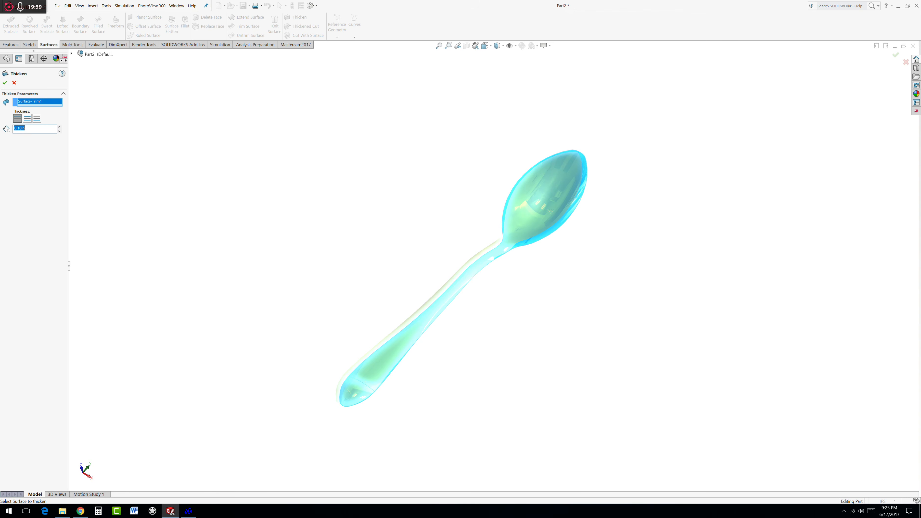
pyautogui.write('.03')
pyautogui.press('Return')
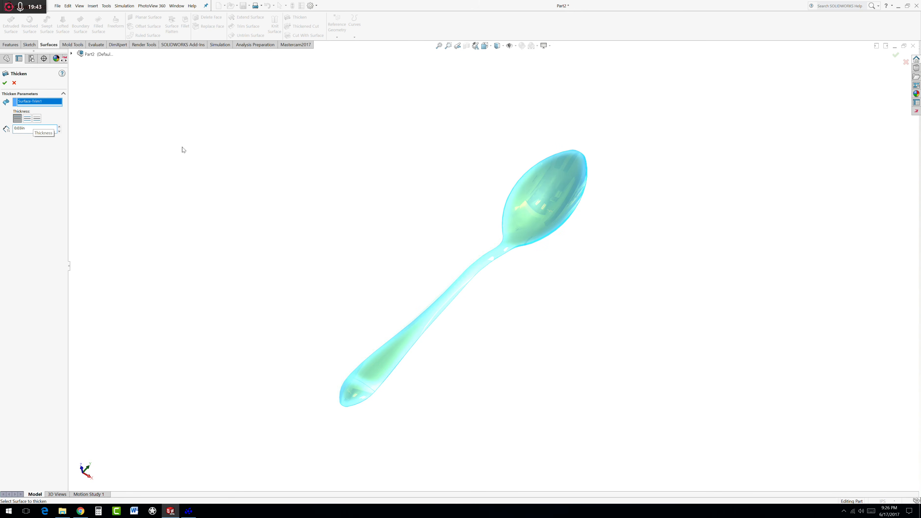
# - Try thickening the spoon surface on side 2 and on both sides, checking the previews at the bowl tip
pyautogui.click(37, 119)
pyautogui.moveTo(509, 285); pyautogui.dragTo(456, 187, button='middle')
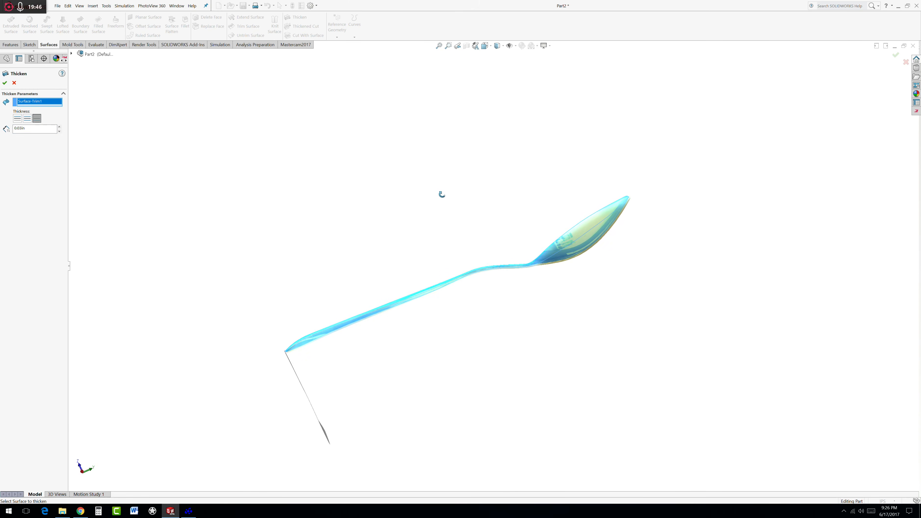
pyautogui.scroll(-8, 606, 194)
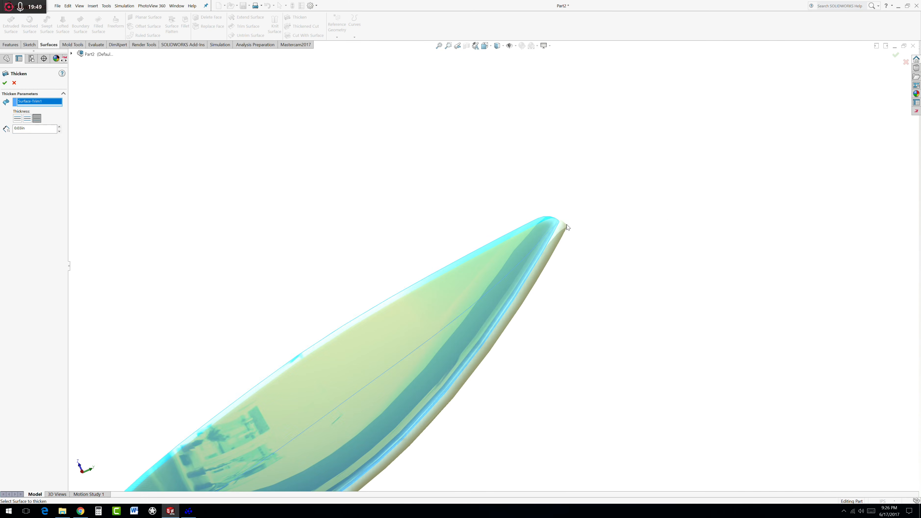
pyautogui.scroll(4, 572, 269)
pyautogui.scroll(-3, 444, 277)
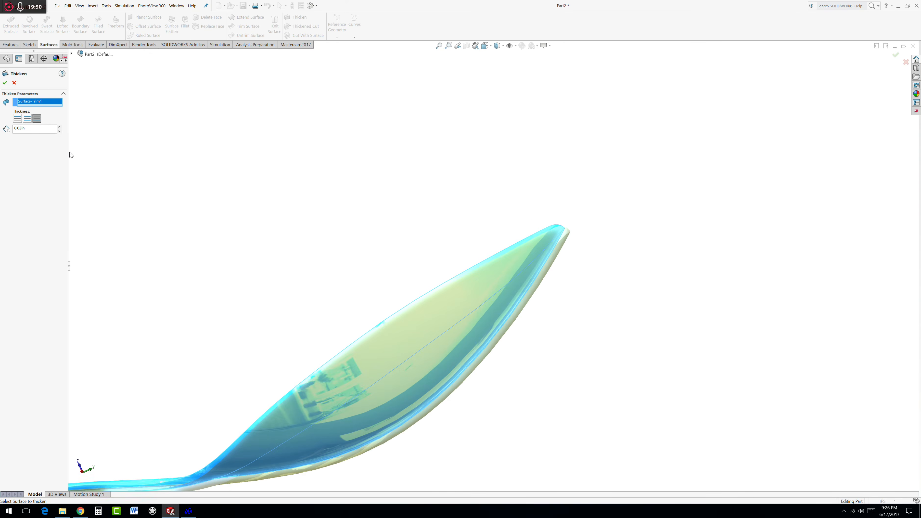
pyautogui.click(27, 119)
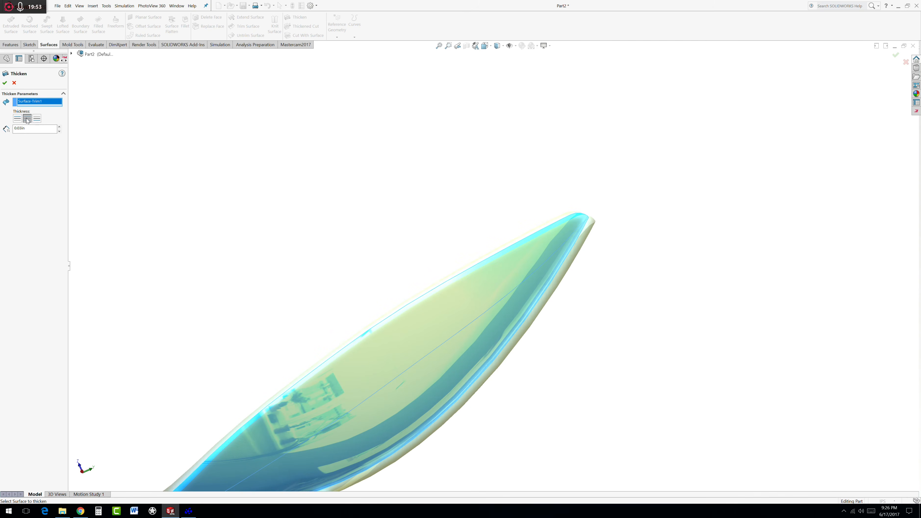
# - Switch the thickening to side 1 of the trimmed spoon surface and complete the Thicken feature
pyautogui.click(17, 119)
pyautogui.scroll(4, 483, 218)
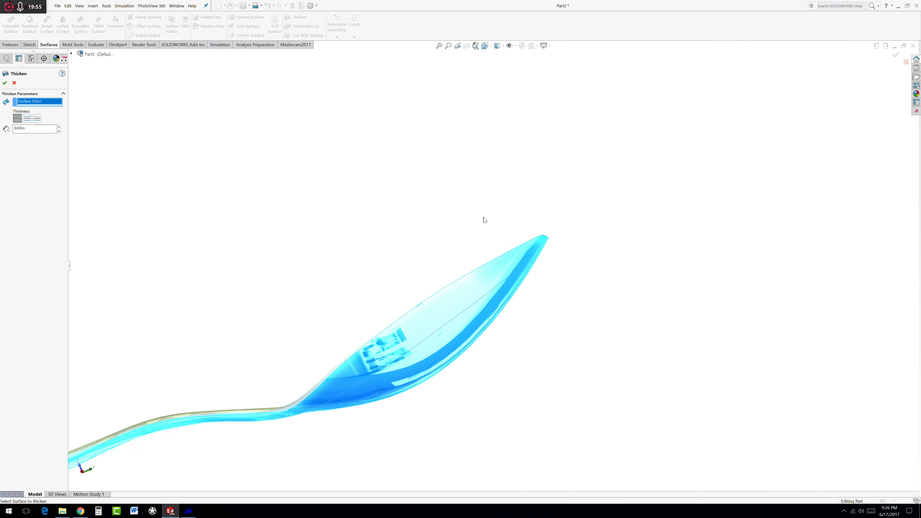
pyautogui.moveTo(618, 264); pyautogui.dragTo(603, 286, button='middle')
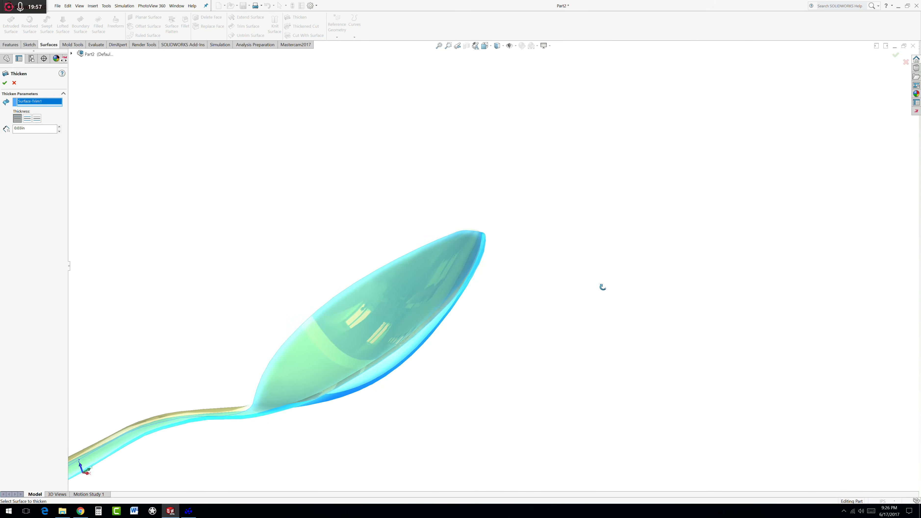
pyautogui.scroll(4, 523, 306)
pyautogui.moveTo(522, 306); pyautogui.dragTo(389, 302, button='middle')
pyautogui.scroll(-3, 389, 302)
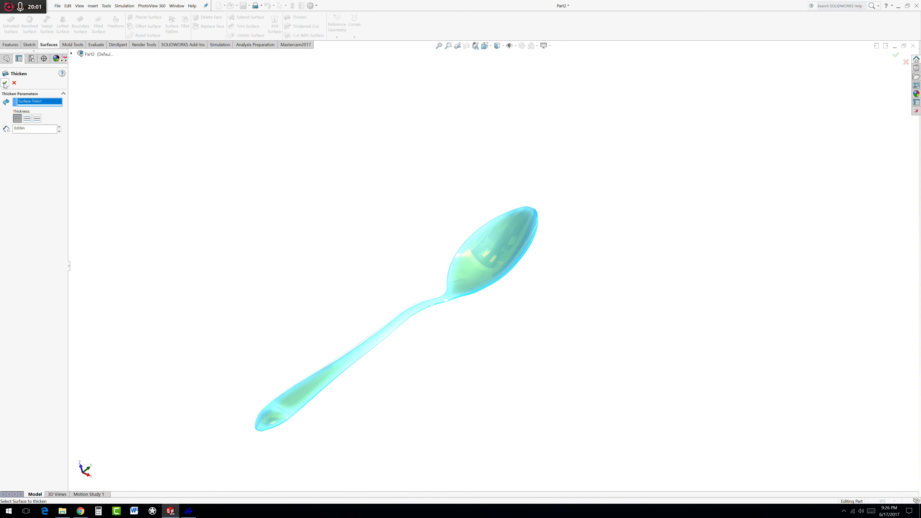
pyautogui.press('Return')
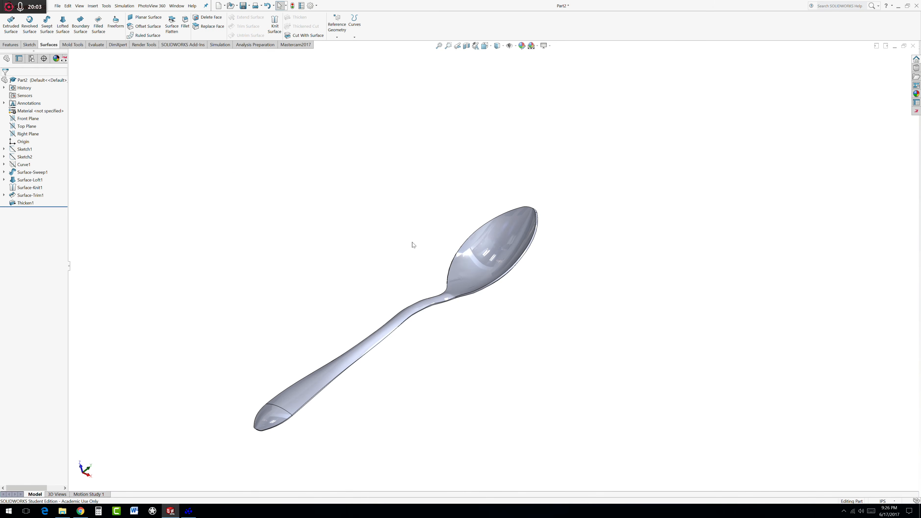
pyautogui.moveTo(422, 293); pyautogui.dragTo(429, 257, button='middle')
pyautogui.scroll(-1, 429, 258)
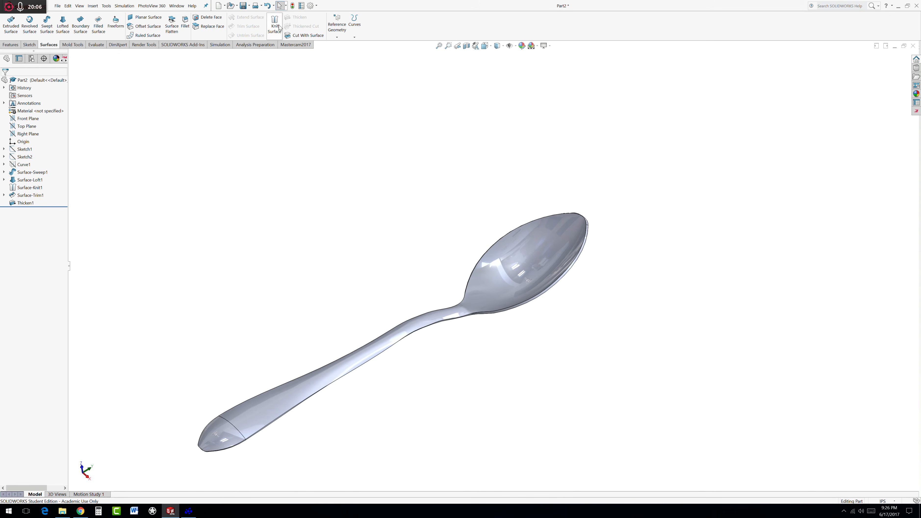
# - Start a symmetric fillet with a 0.01 in radius and select both perimeter edges along the spoon's thickened rim
pyautogui.scroll(-3, 594, 246)
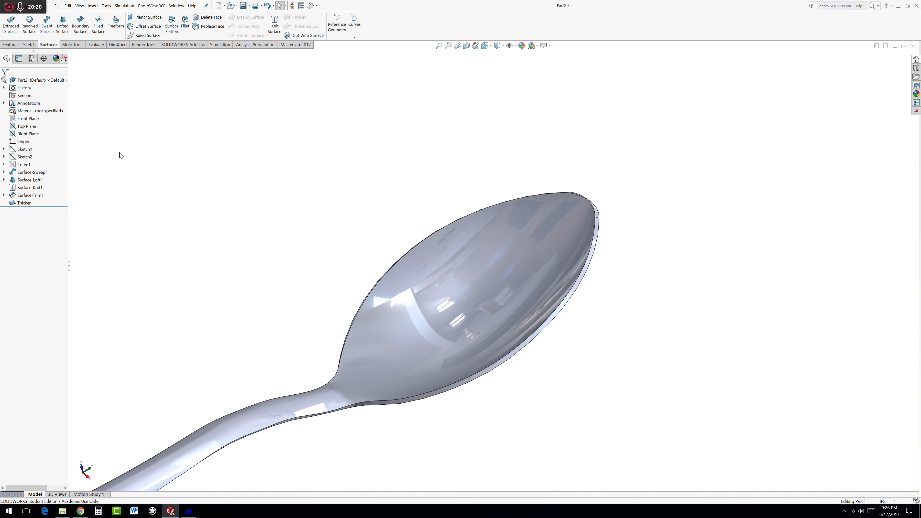
pyautogui.scroll(4, 289, 204)
pyautogui.scroll(-1, 319, 222)
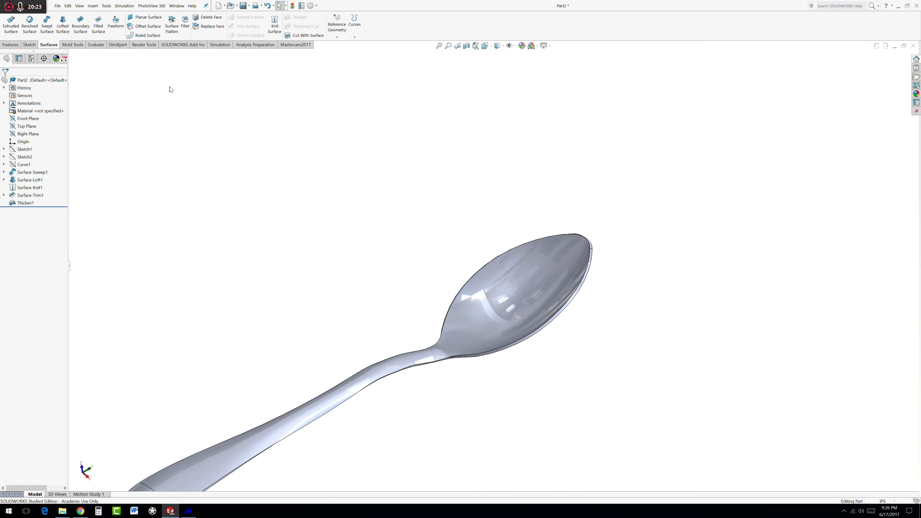
pyautogui.click(185, 22)
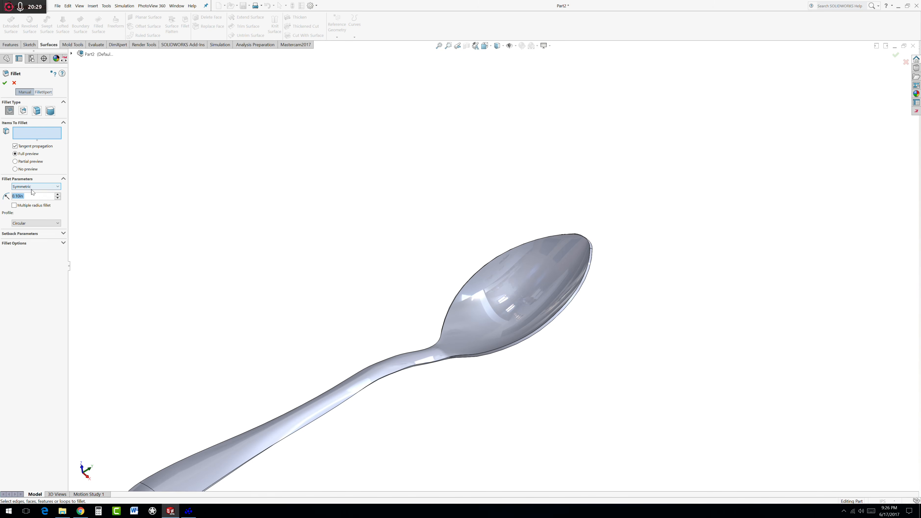
pyautogui.write('0.01')
pyautogui.press('Return')
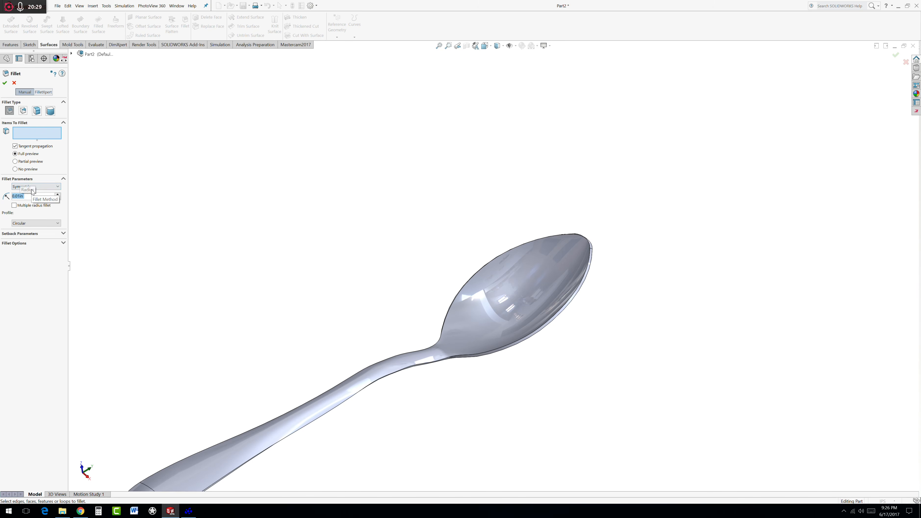
pyautogui.click(531, 336)
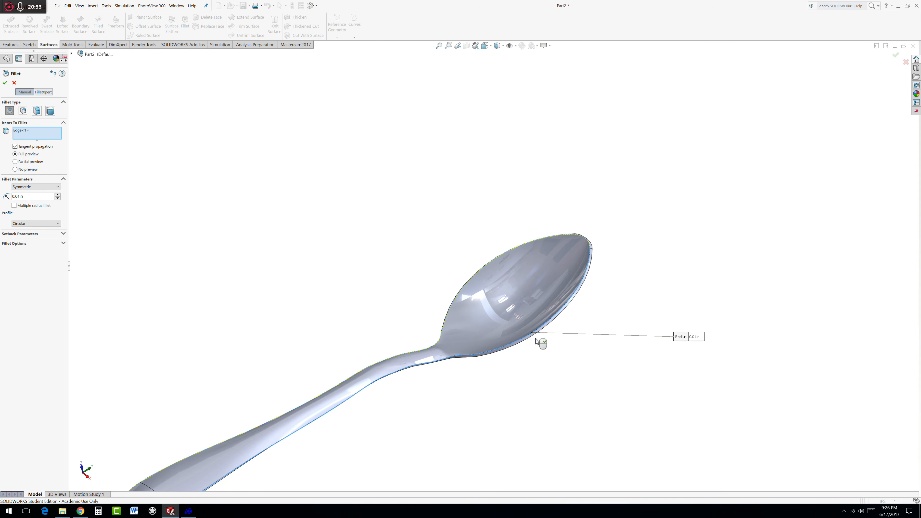
pyautogui.click(534, 335)
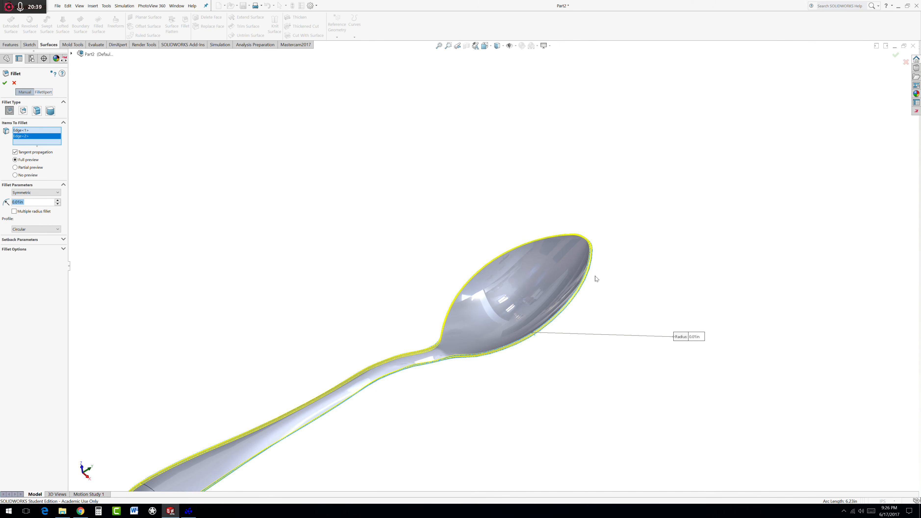
# - Check the fillet preview around the handle tip and apply the fillet to both perimeter edges of the spoon
pyautogui.scroll(5, 565, 321)
pyautogui.moveTo(391, 363); pyautogui.dragTo(390, 343, button='middle')
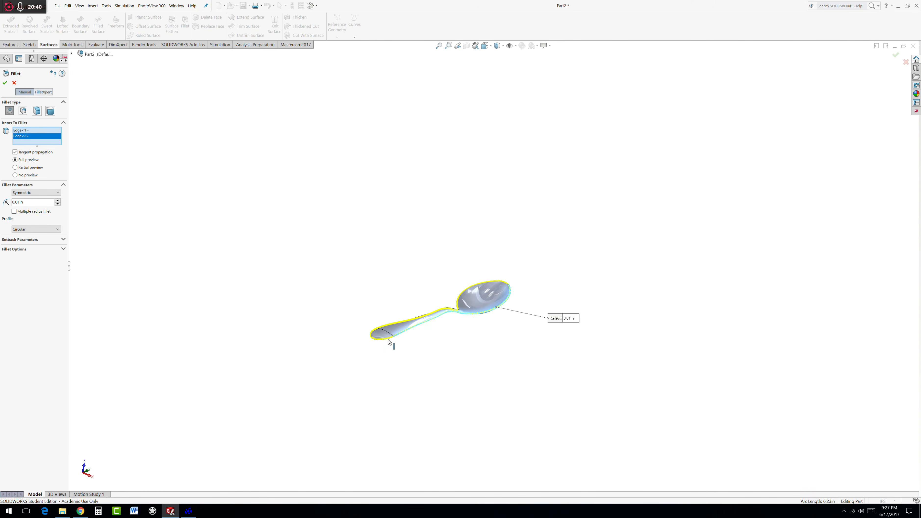
pyautogui.scroll(-8, 390, 339)
pyautogui.scroll(-1, 395, 323)
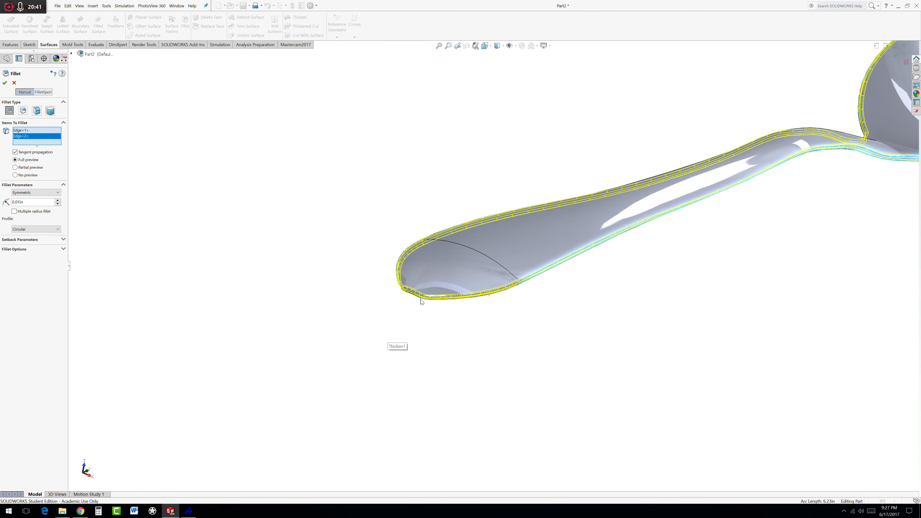
pyautogui.click(5, 82)
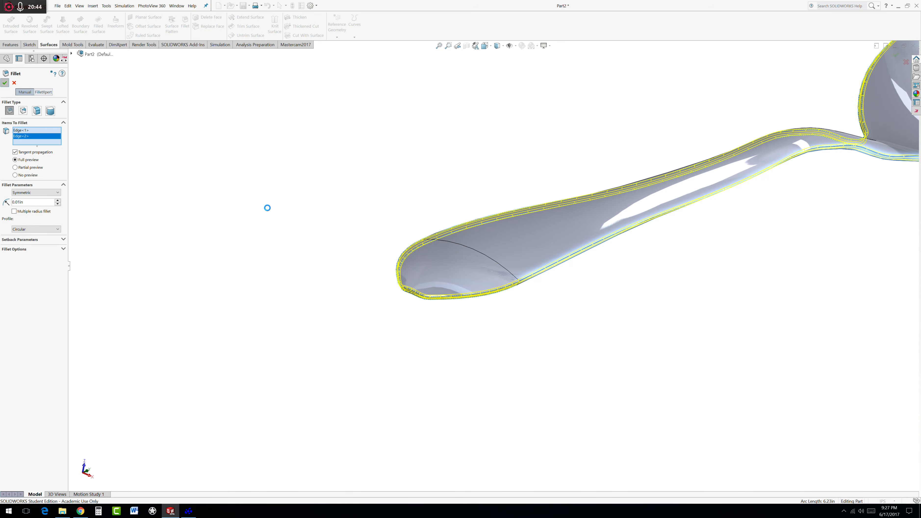
pyautogui.click(268, 207)
pyautogui.scroll(5, 356, 240)
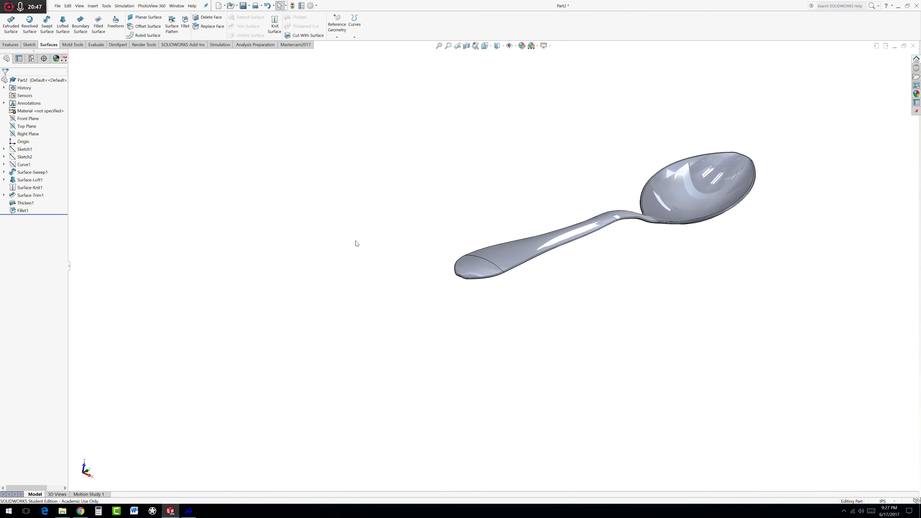
pyautogui.moveTo(356, 243); pyautogui.dragTo(482, 298, button='middle')
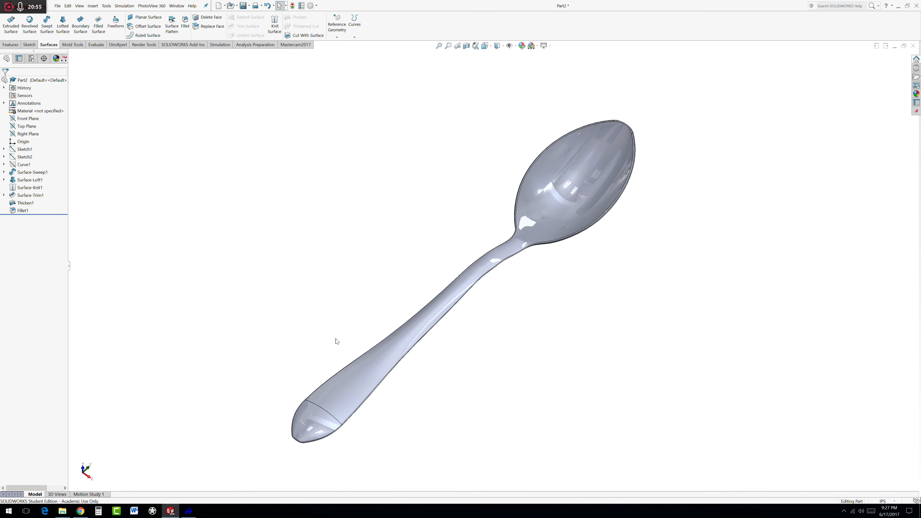